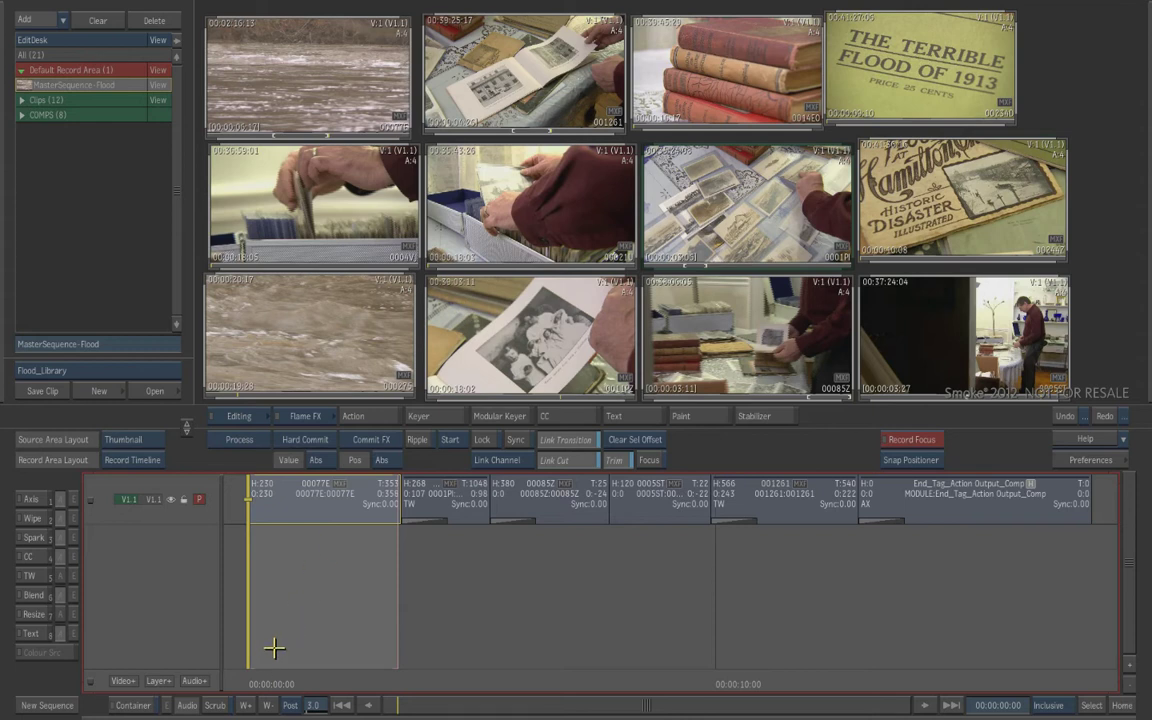
Step: Switch the Source Area Layout to Standard so the MasterSequence-Flood player appears above the timeline
click(311, 596)
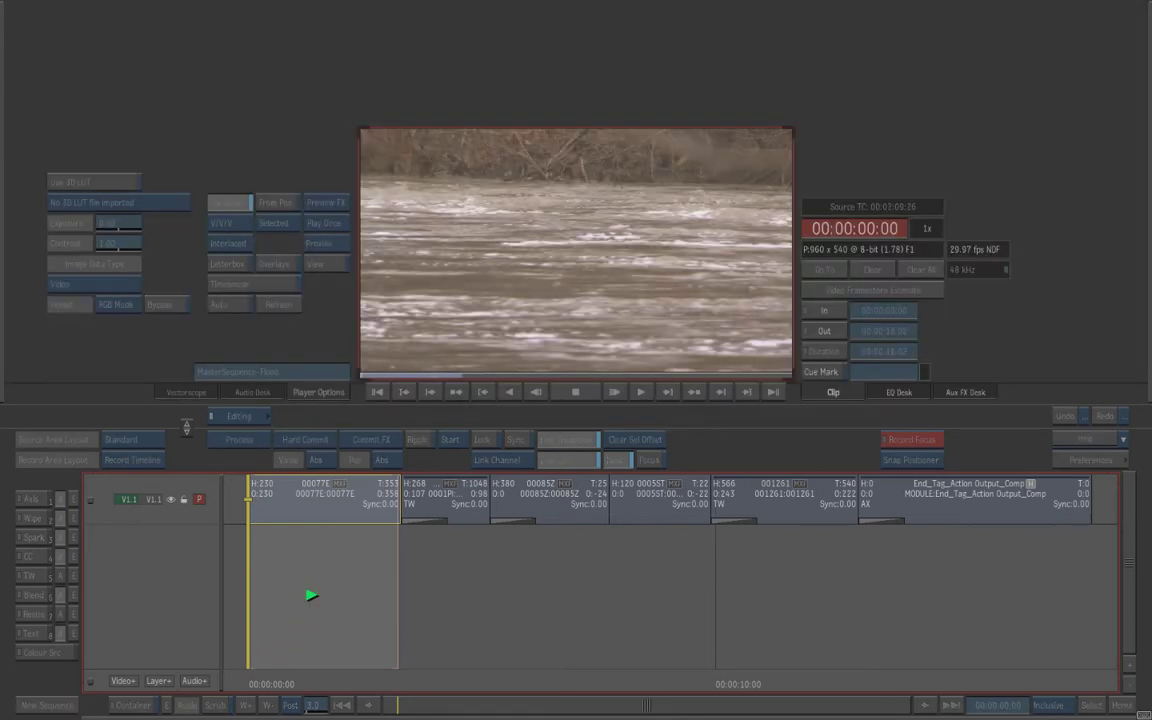
Step: Play MasterSequence-Flood, stop on End_Tag, scrub back to 00:00:04:04, and return to Thumbnail layout
key(space)
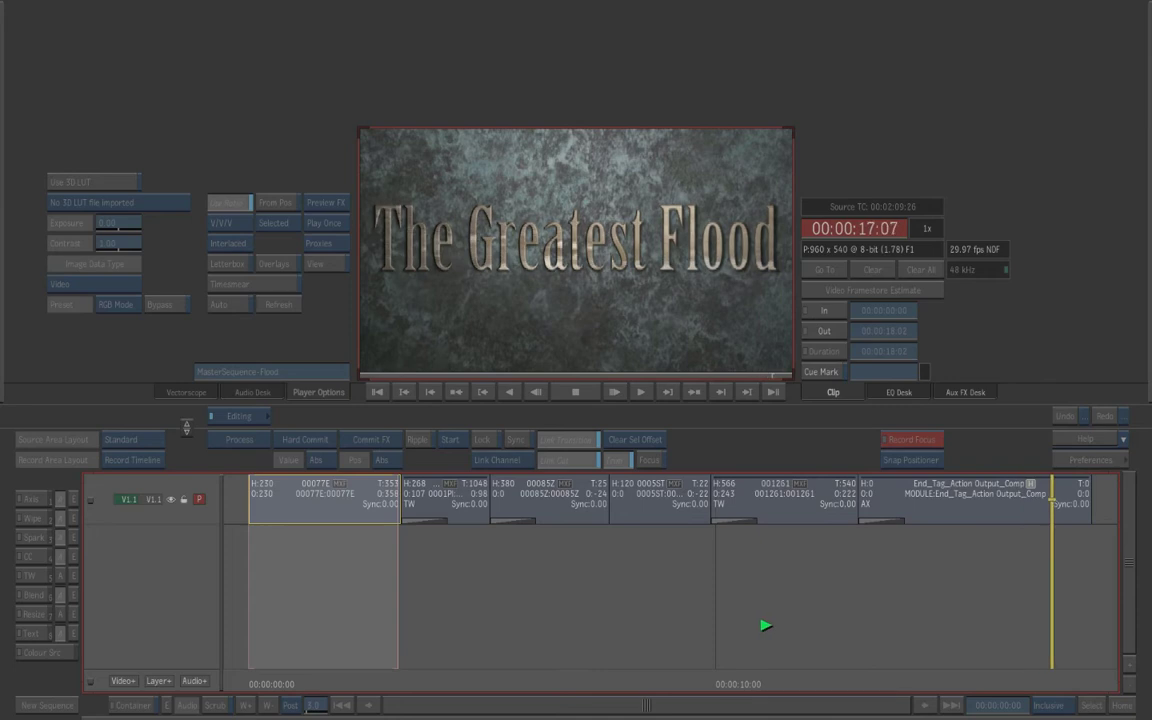
click(900, 669)
click(916, 682)
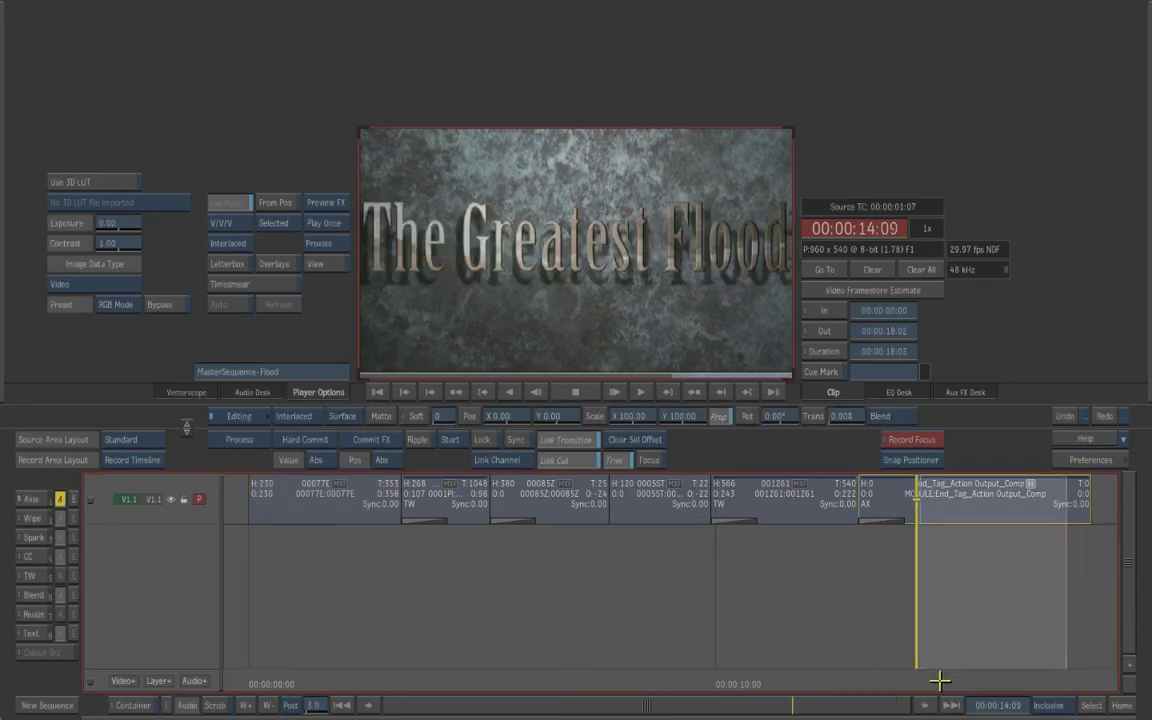
drag(940, 681, 441, 630)
key(t)
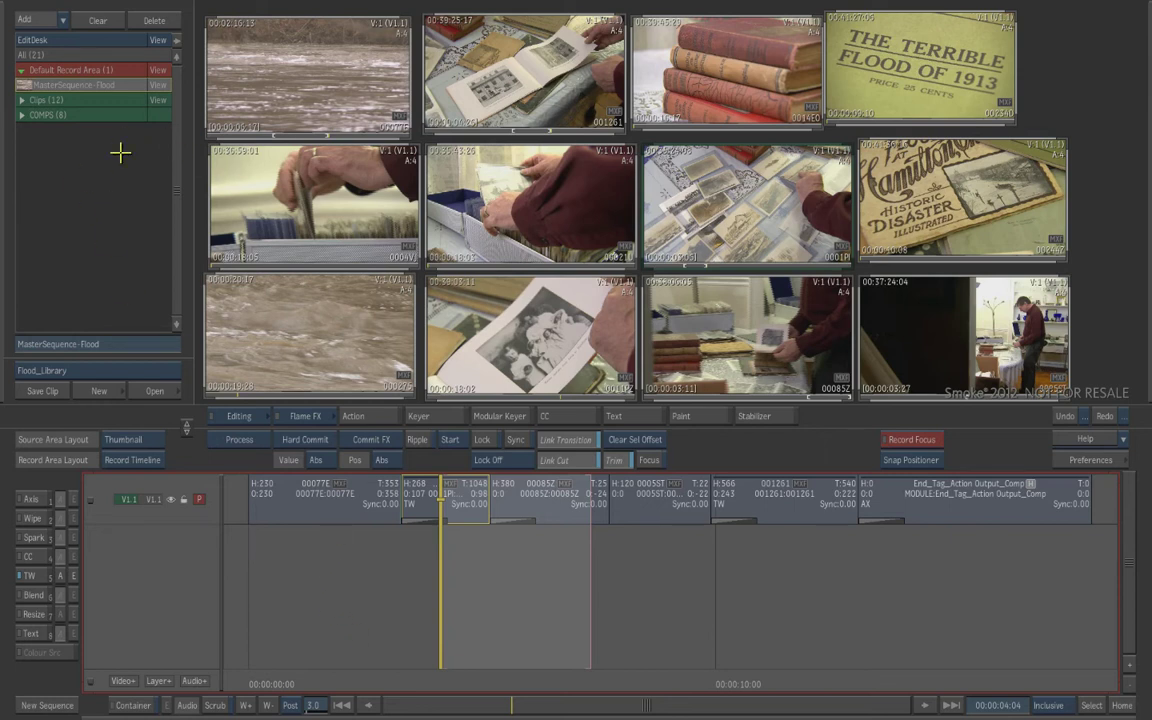
click(101, 20)
Step: Clear all desktop clips and the timeline, open Flood_Library, and select clip 000275
click(97, 20)
click(97, 20)
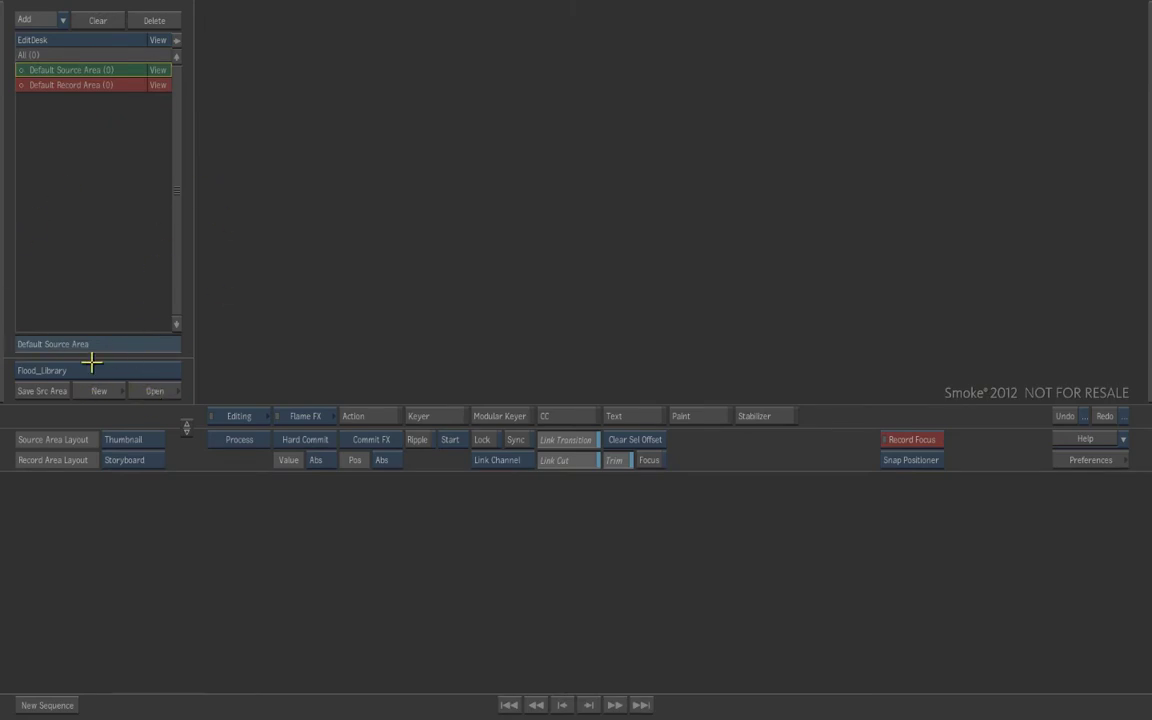
click(153, 392)
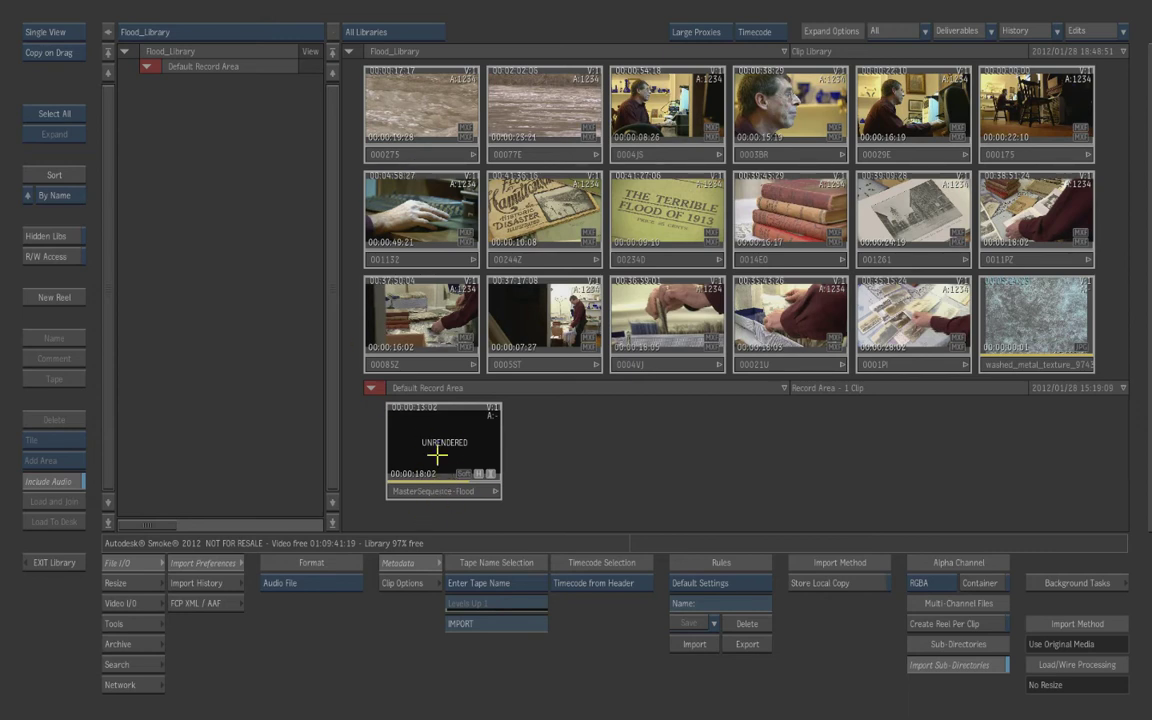
click(428, 154)
Step: Add clip 00077E to the selection and unlink both clips' media through Unlink/Relink
click(495, 150)
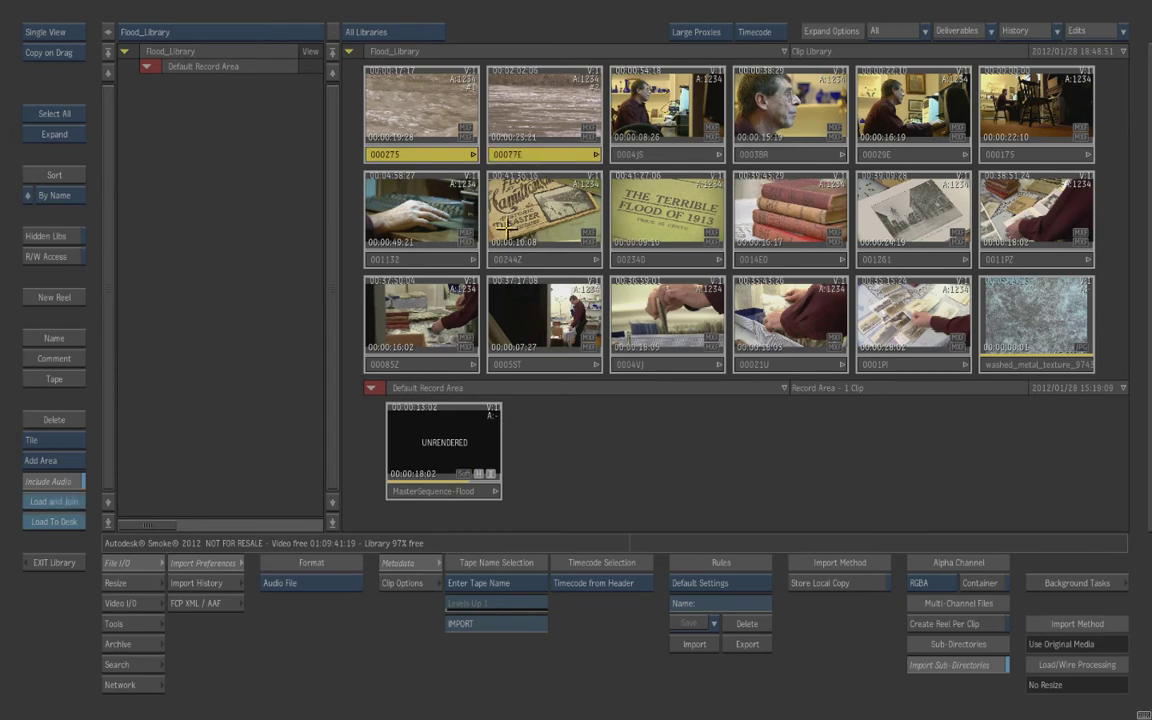
click(133, 623)
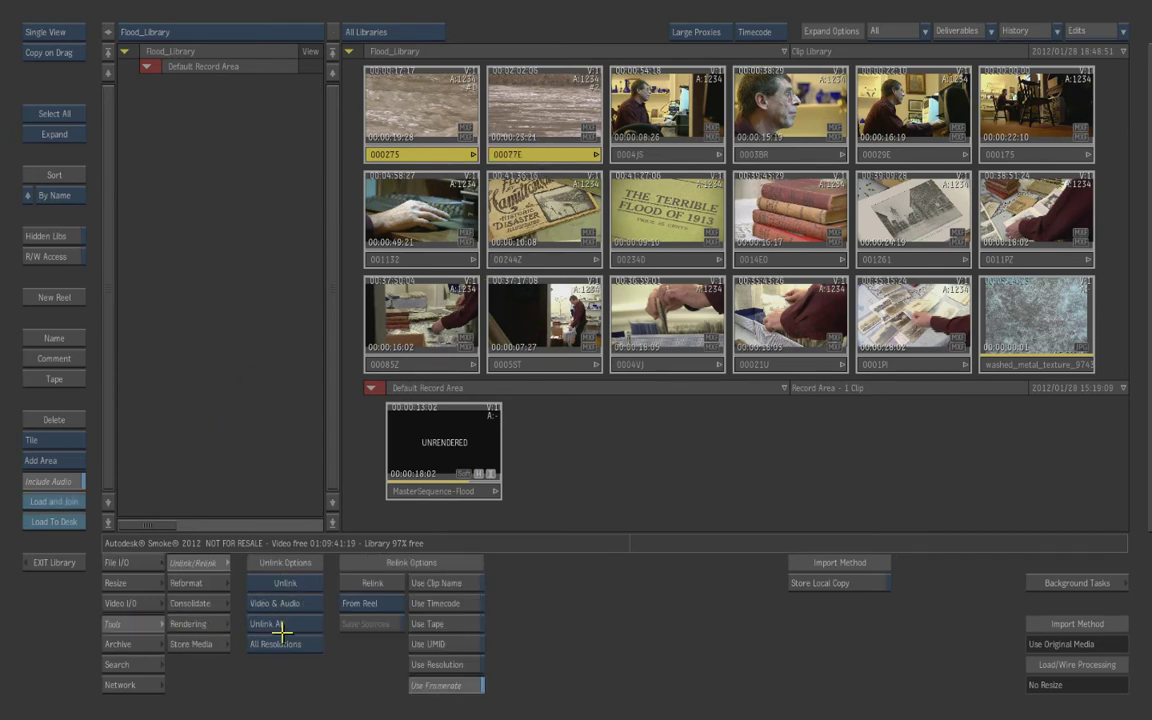
click(287, 582)
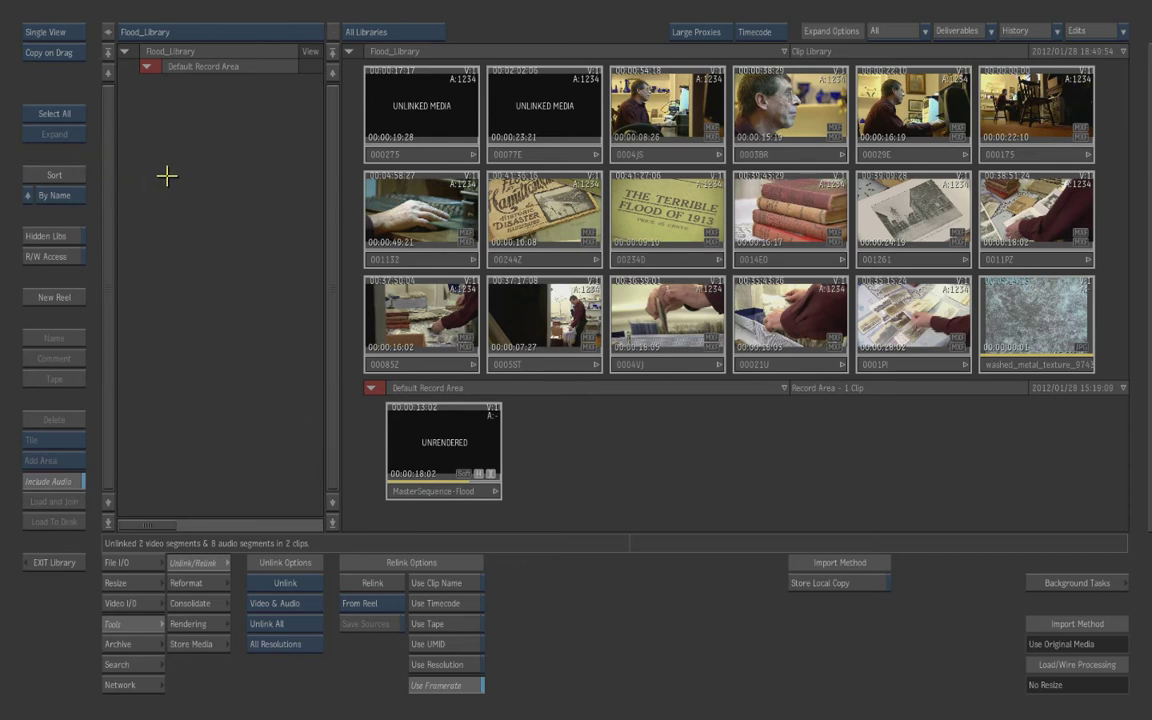
Step: Create a new library named RELINK_ME
click(211, 31)
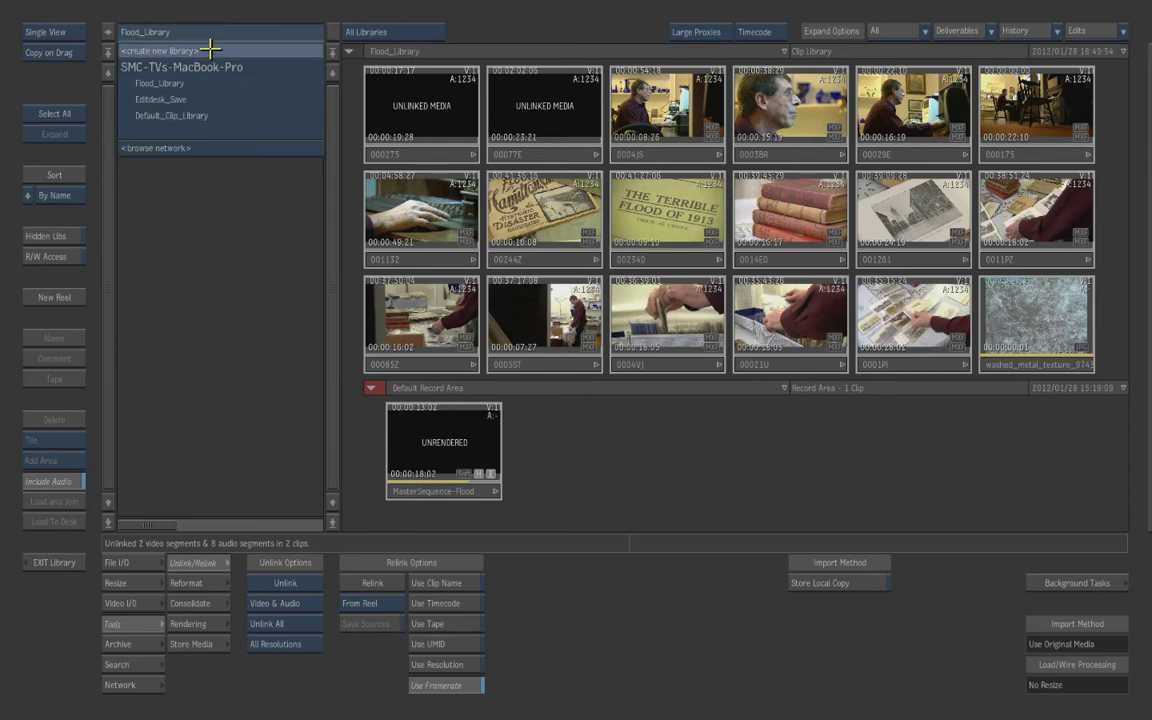
click(211, 48)
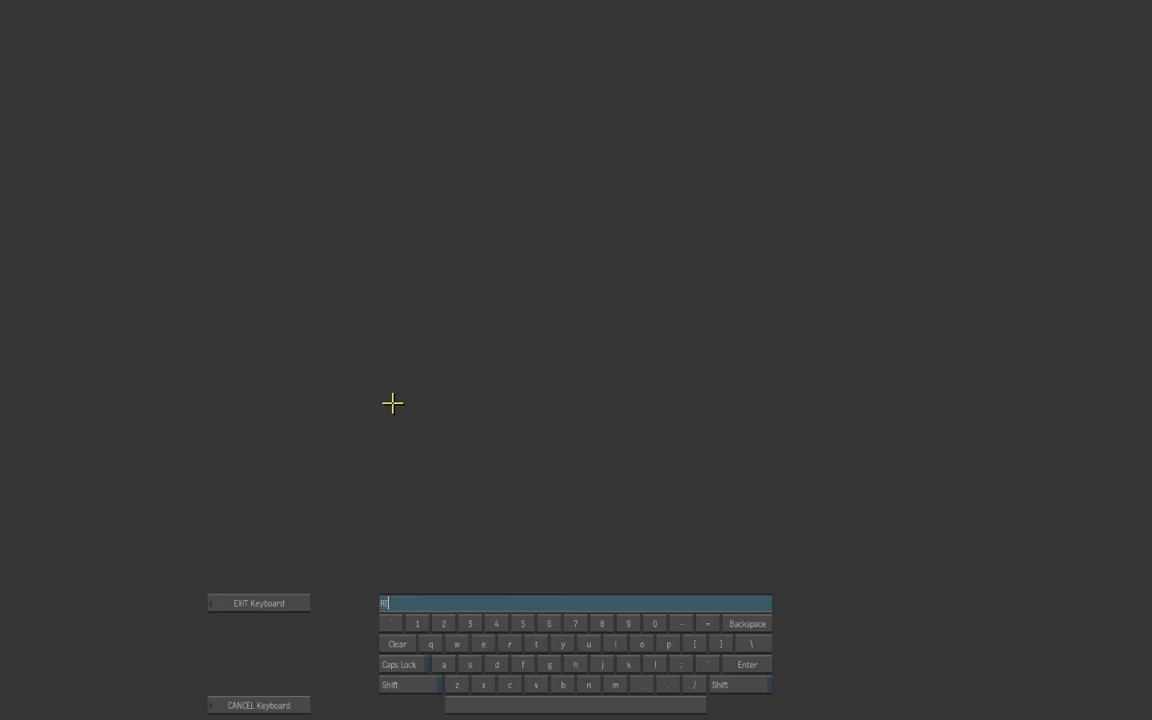
text(RELINK_ME)
key(Return)
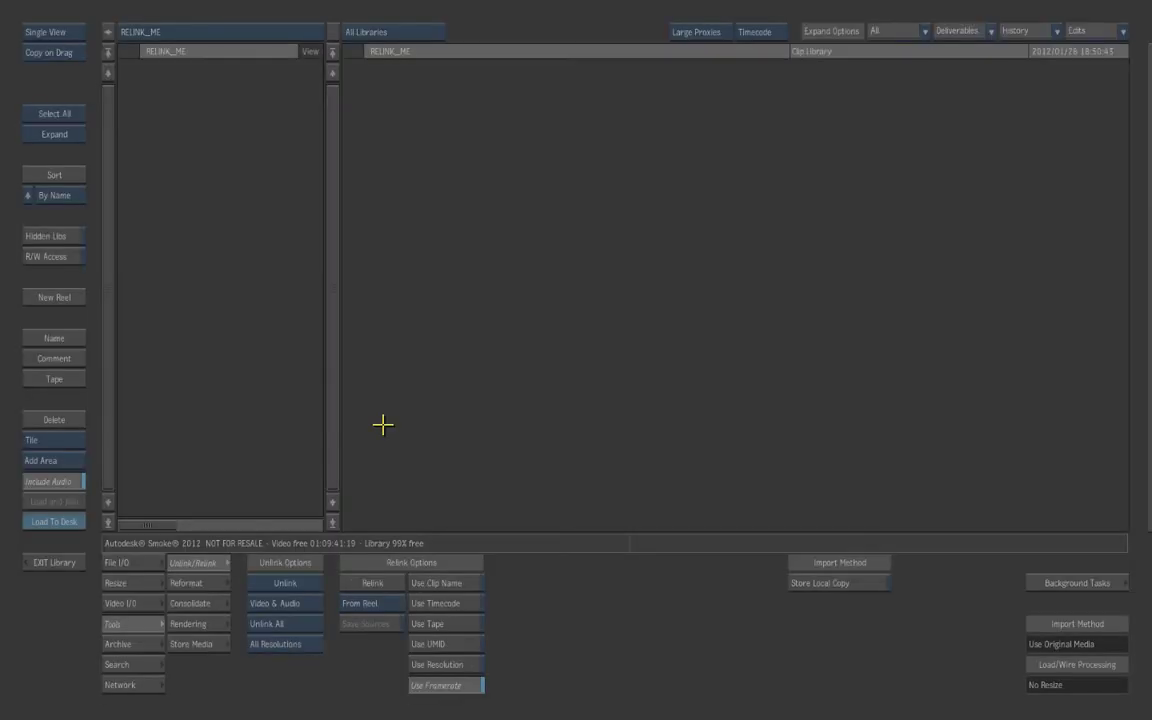
Step: Copy MasterSequence-Flood into RELINK_ME using Dual View, then display RELINK_ME alone
click(60, 30)
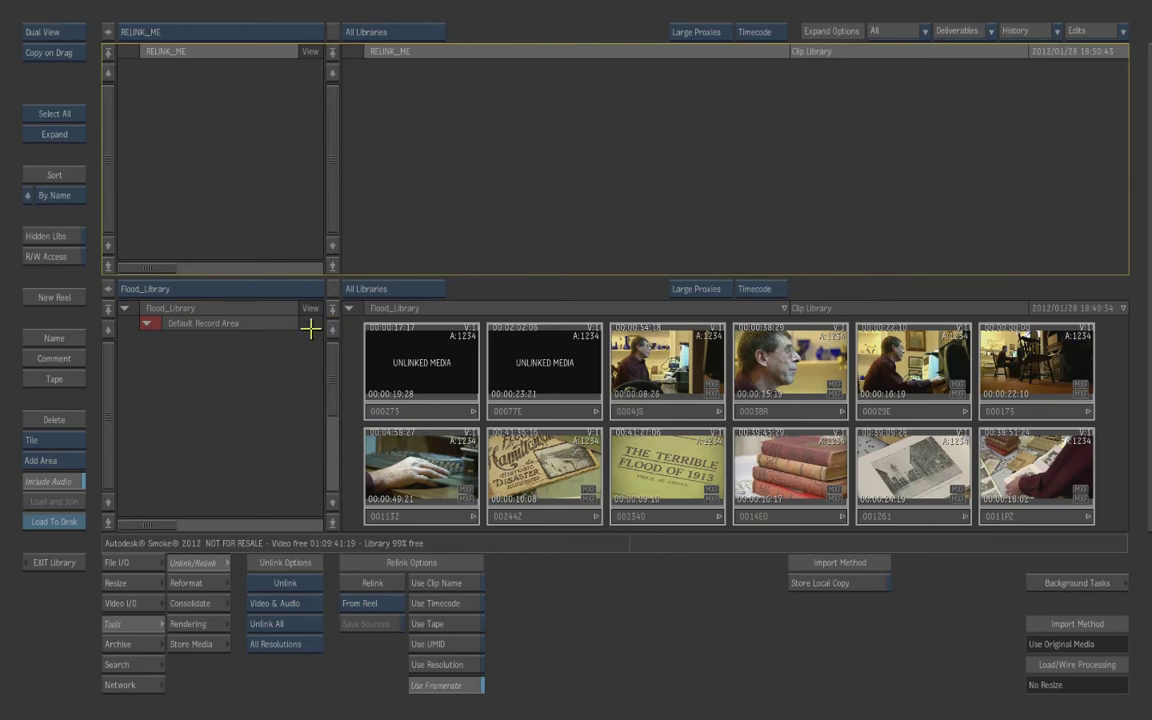
drag(330, 362, 320, 461)
drag(414, 517, 418, 130)
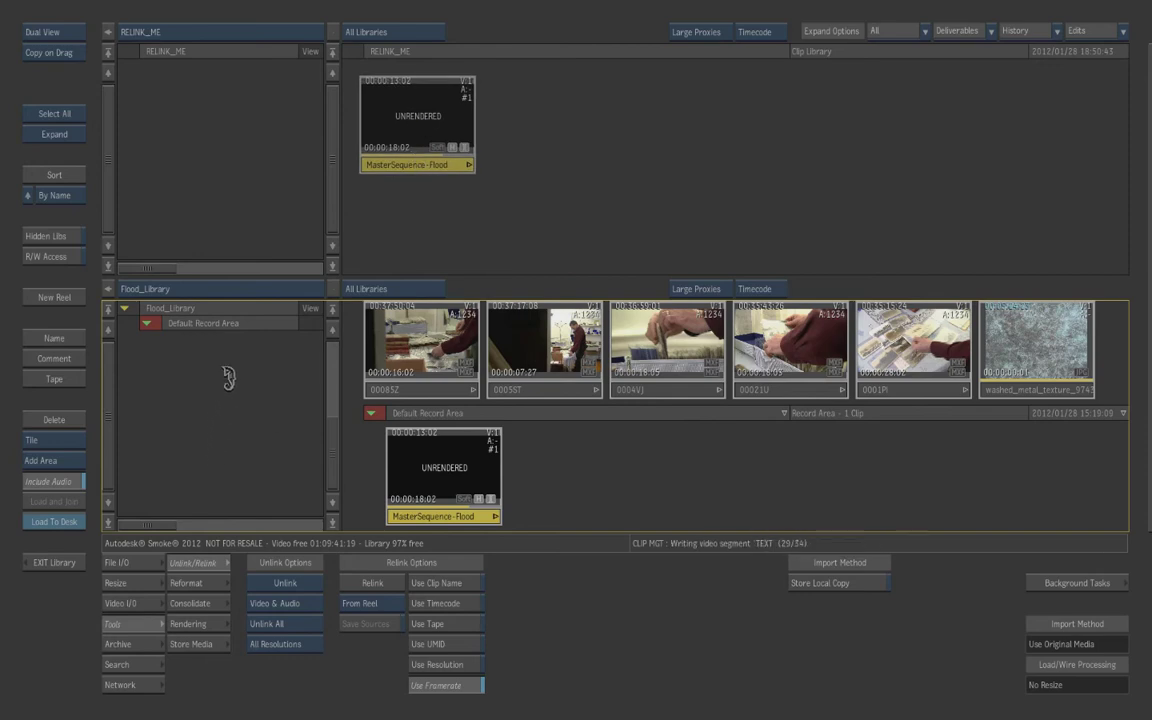
click(44, 31)
click(200, 33)
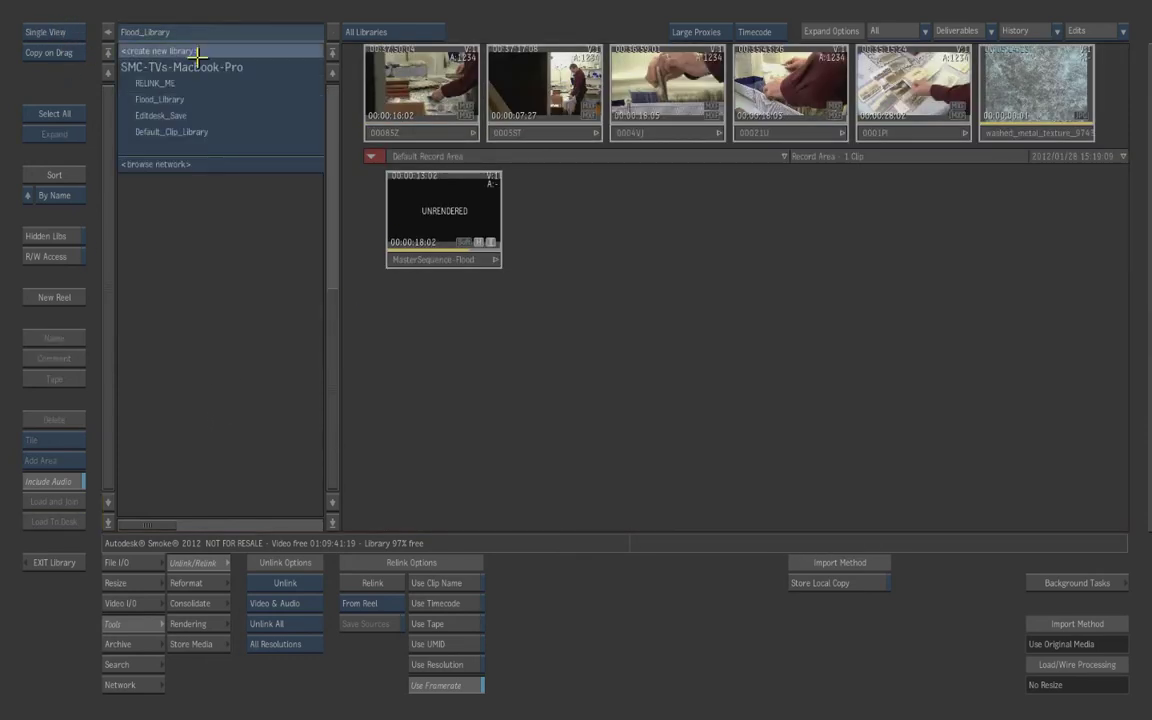
click(160, 83)
click(427, 155)
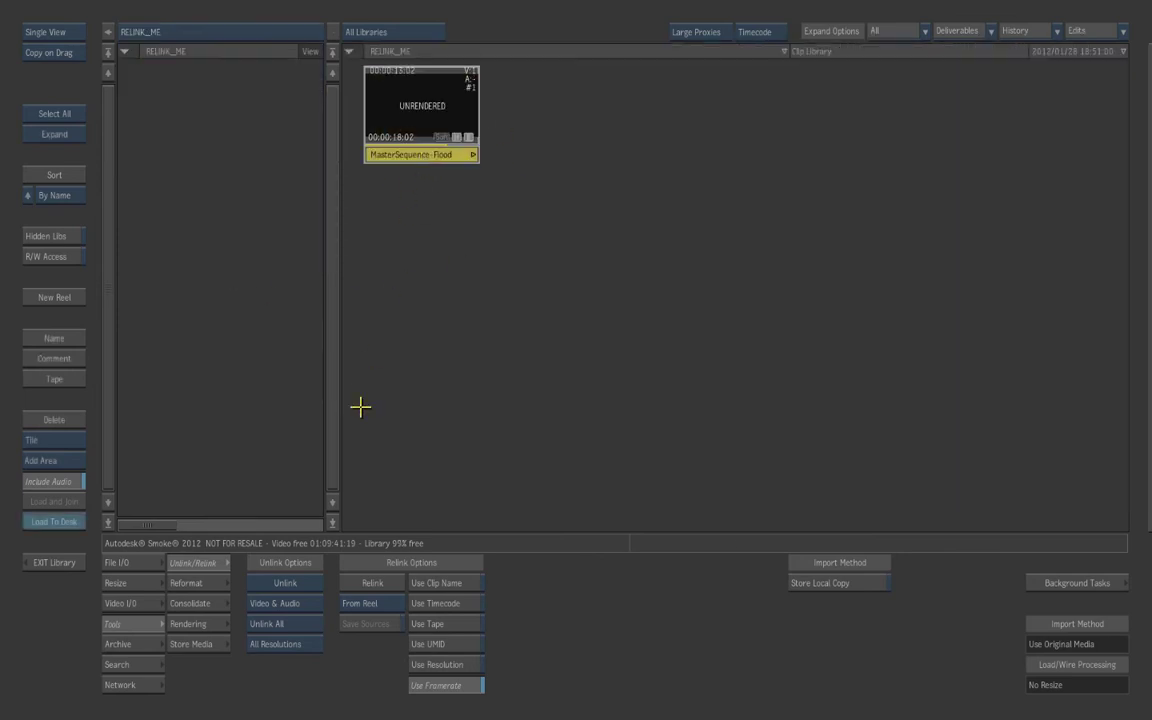
click(1097, 31)
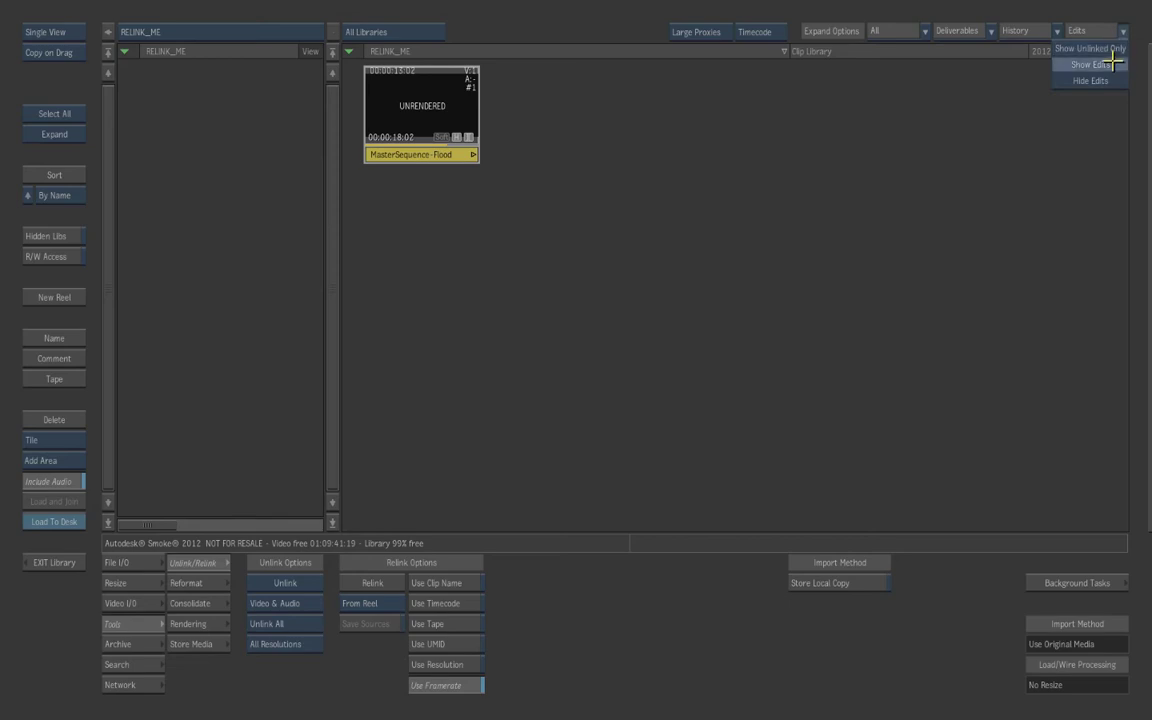
click(1113, 63)
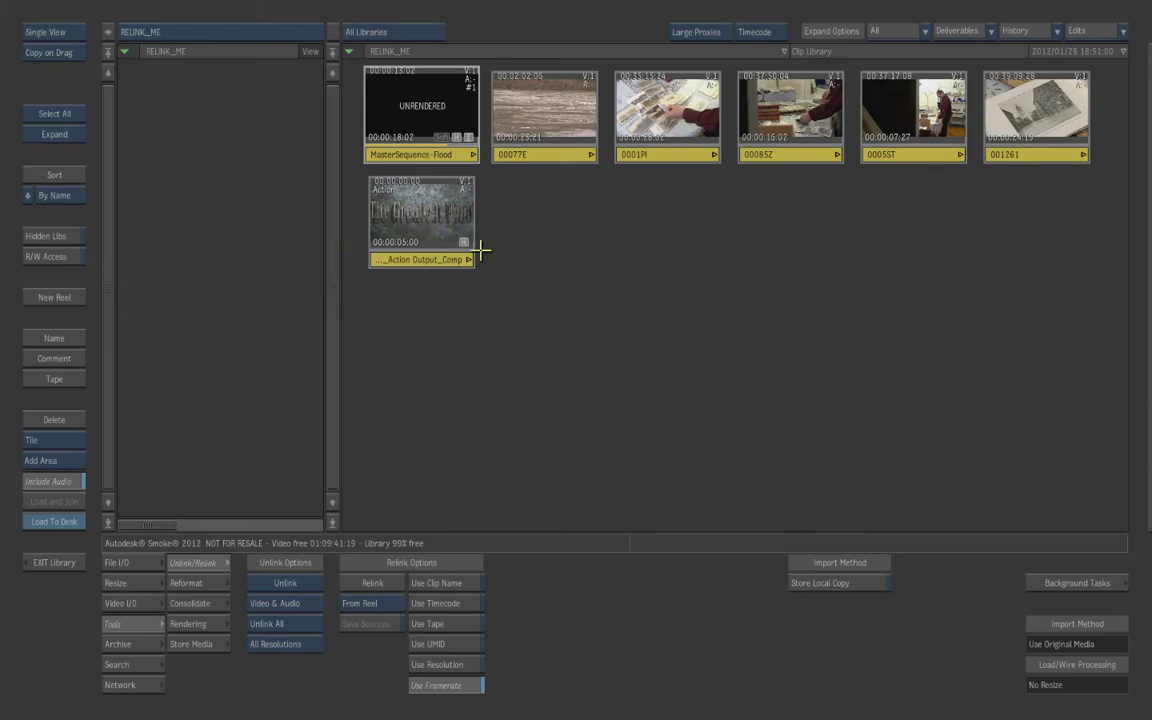
click(1055, 31)
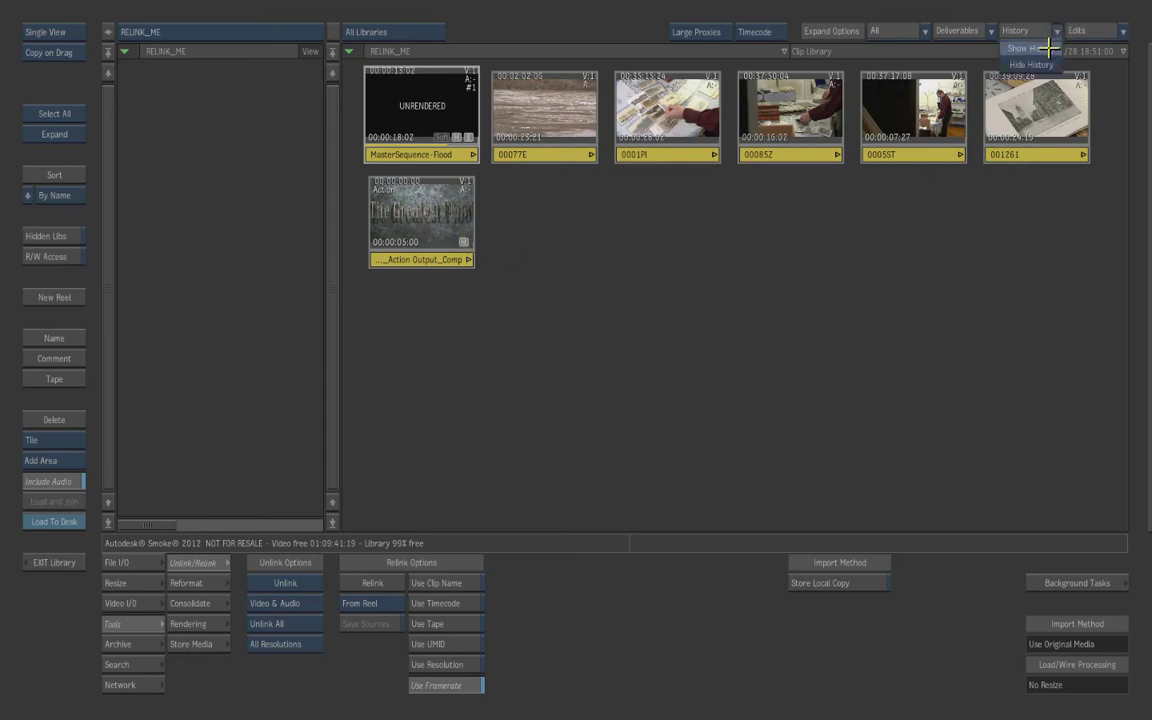
click(1048, 48)
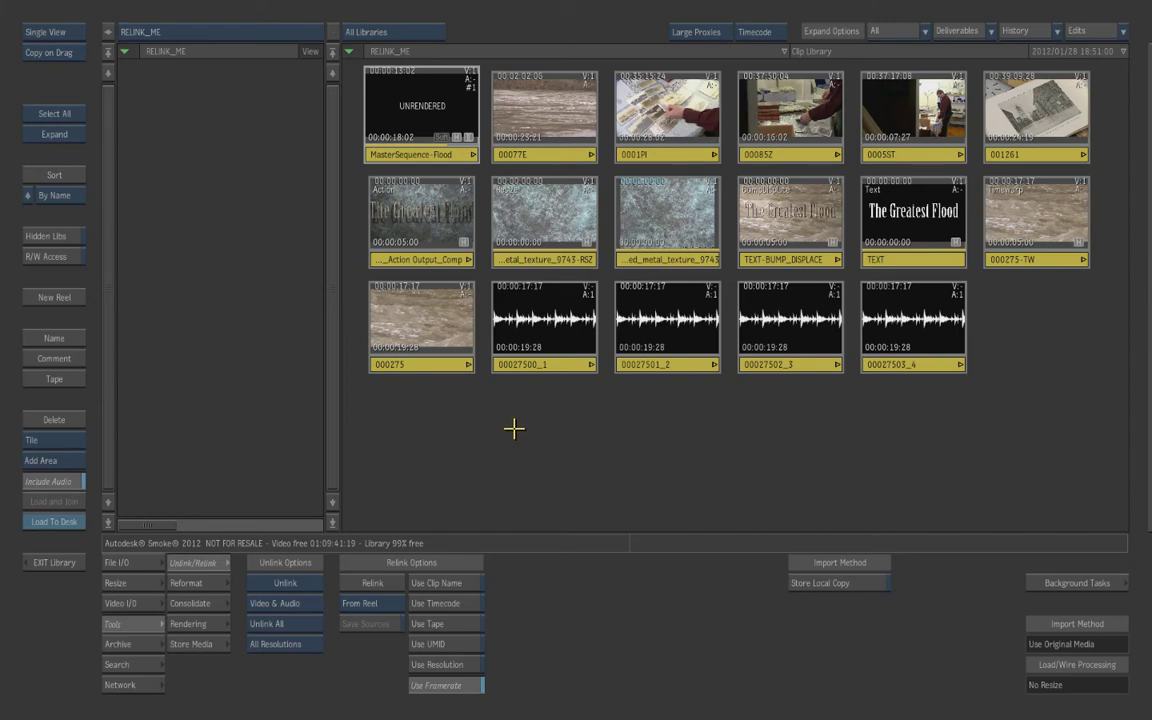
click(1123, 31)
click(1090, 48)
click(1124, 31)
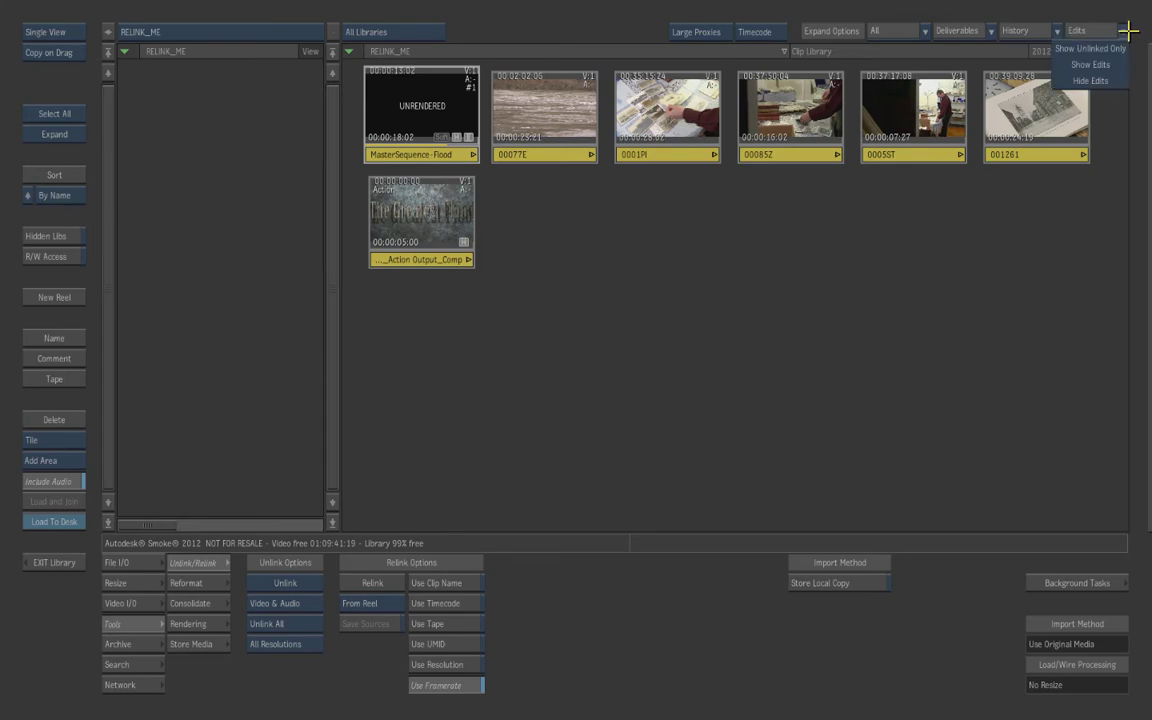
click(1088, 64)
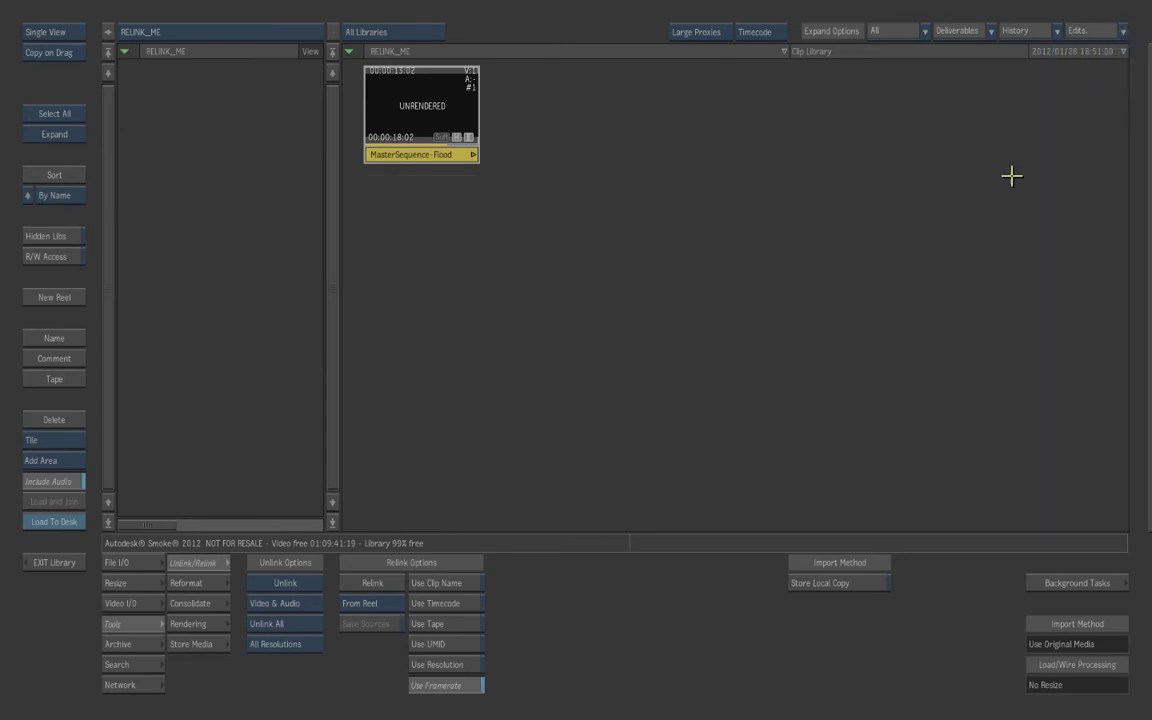
Step: Unlink all media of the sequence and select MasterSequence-Flood
click(286, 582)
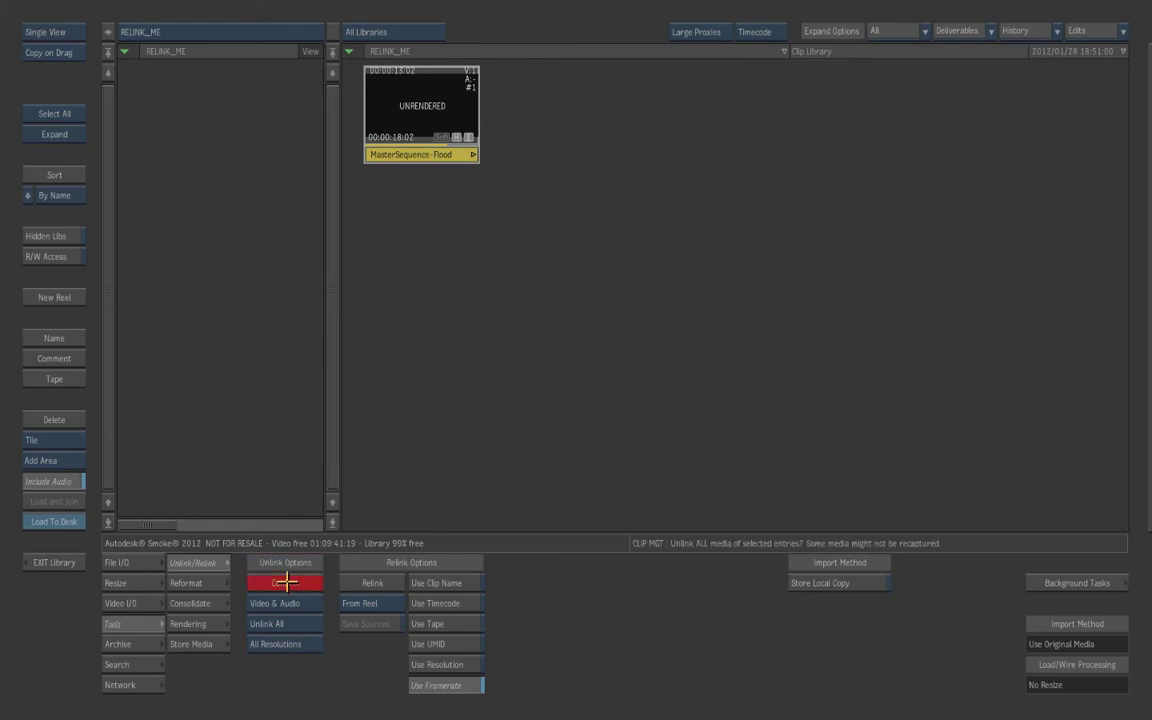
click(286, 582)
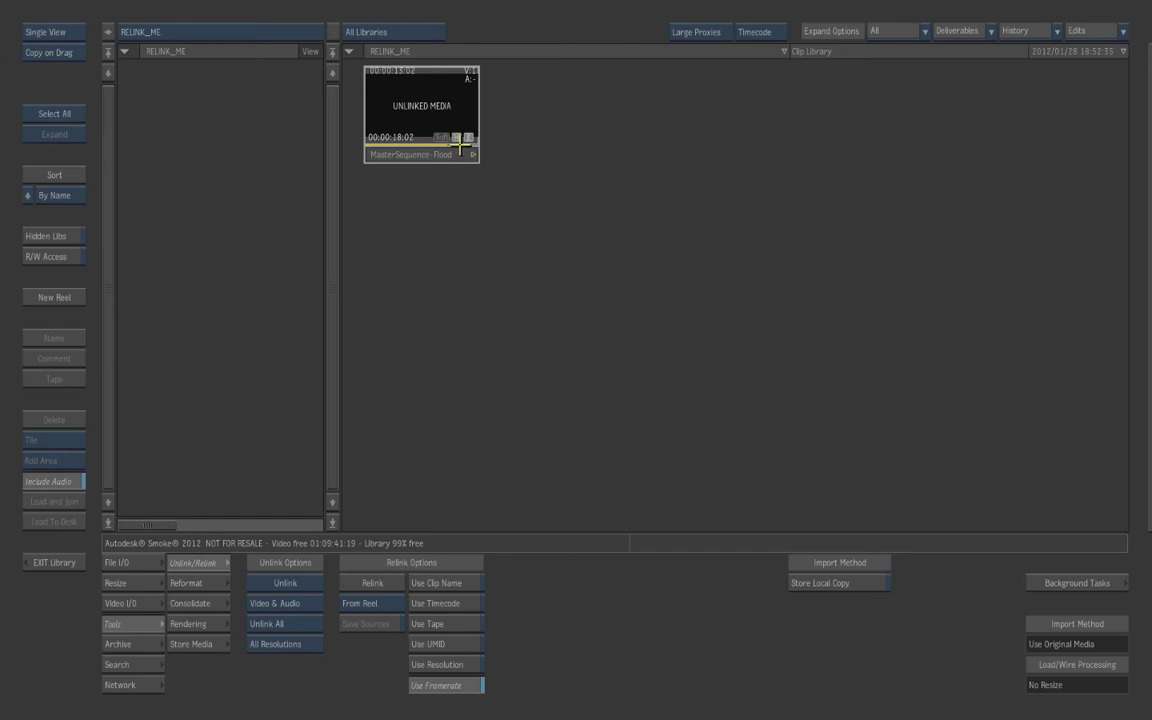
click(420, 150)
Step: Show the sequence's source clips and inspect clip 0001PI in a preview player
click(1115, 31)
click(1110, 63)
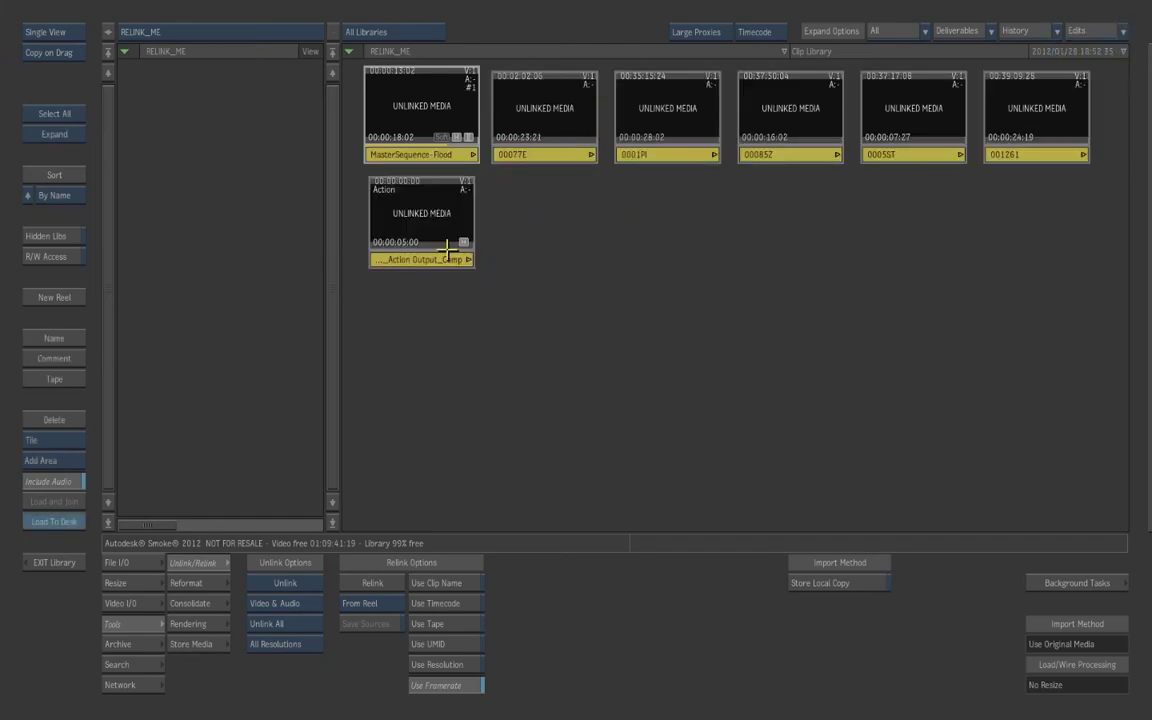
click(1147, 252)
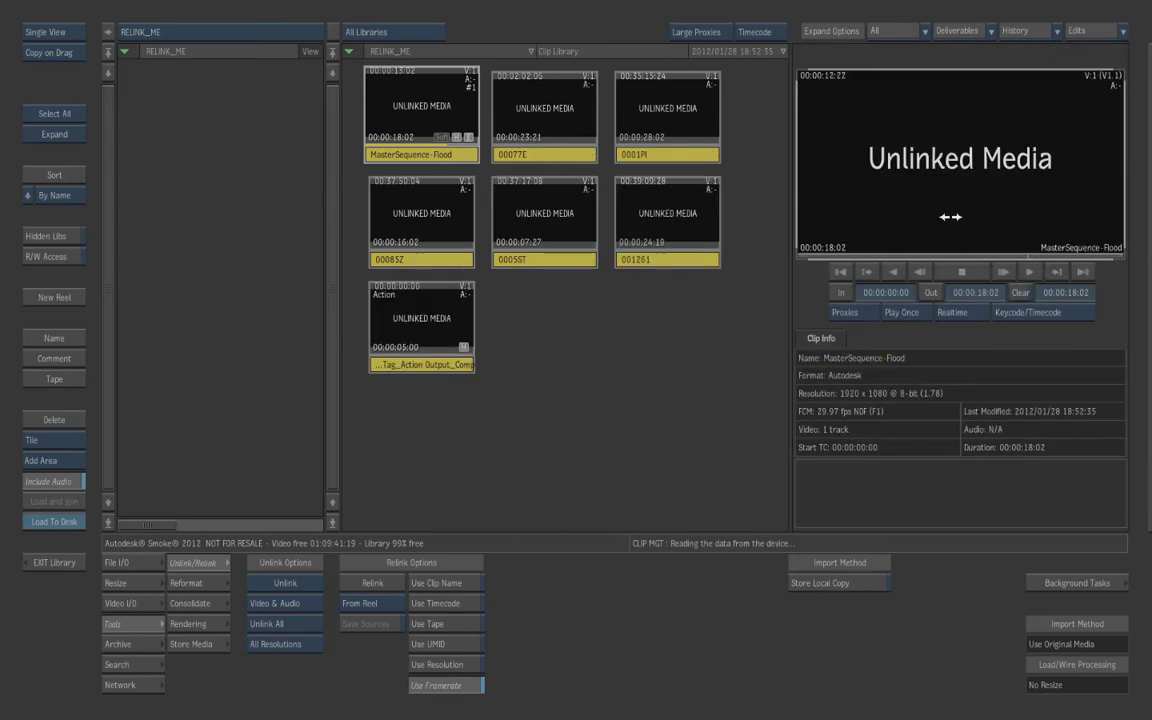
click(640, 152)
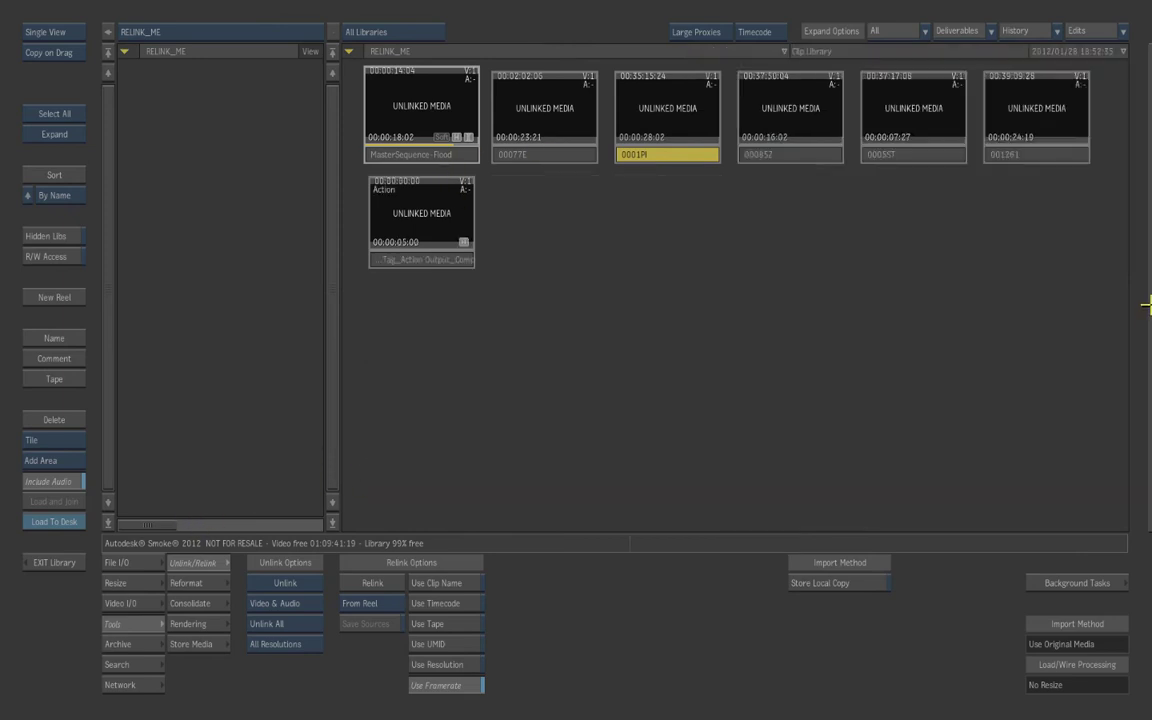
Step: Hide the sequence's separate edit clips and deselect MasterSequence-Flood
click(1121, 35)
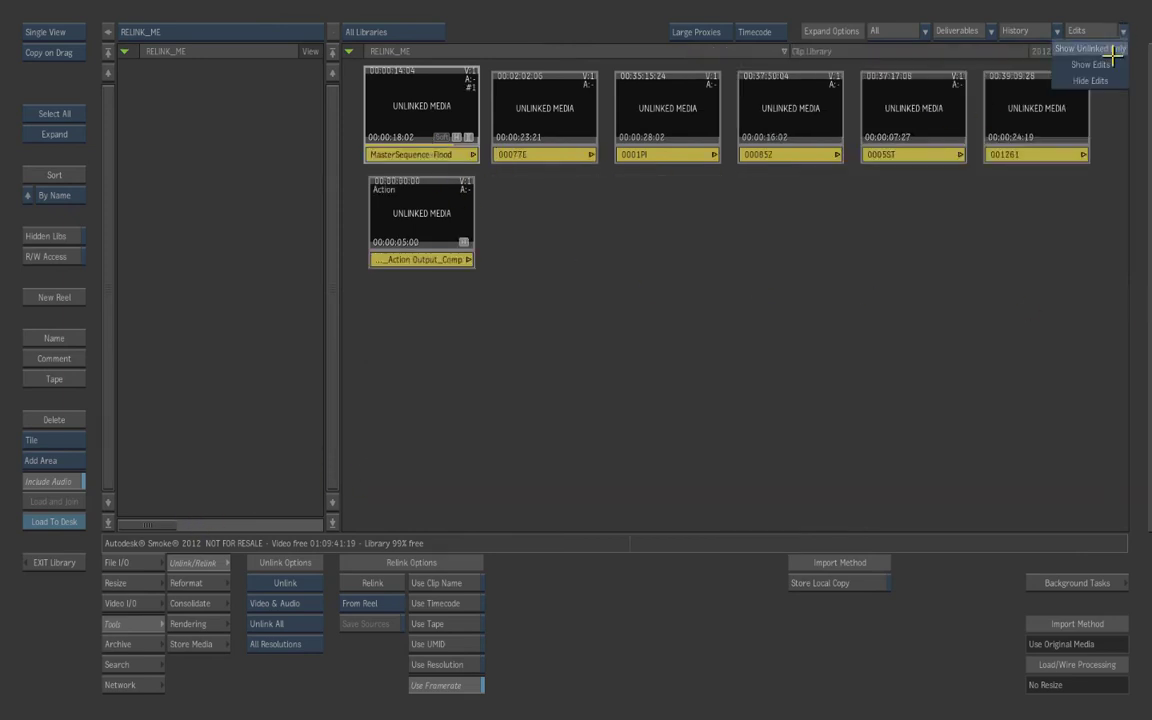
click(1090, 62)
click(698, 227)
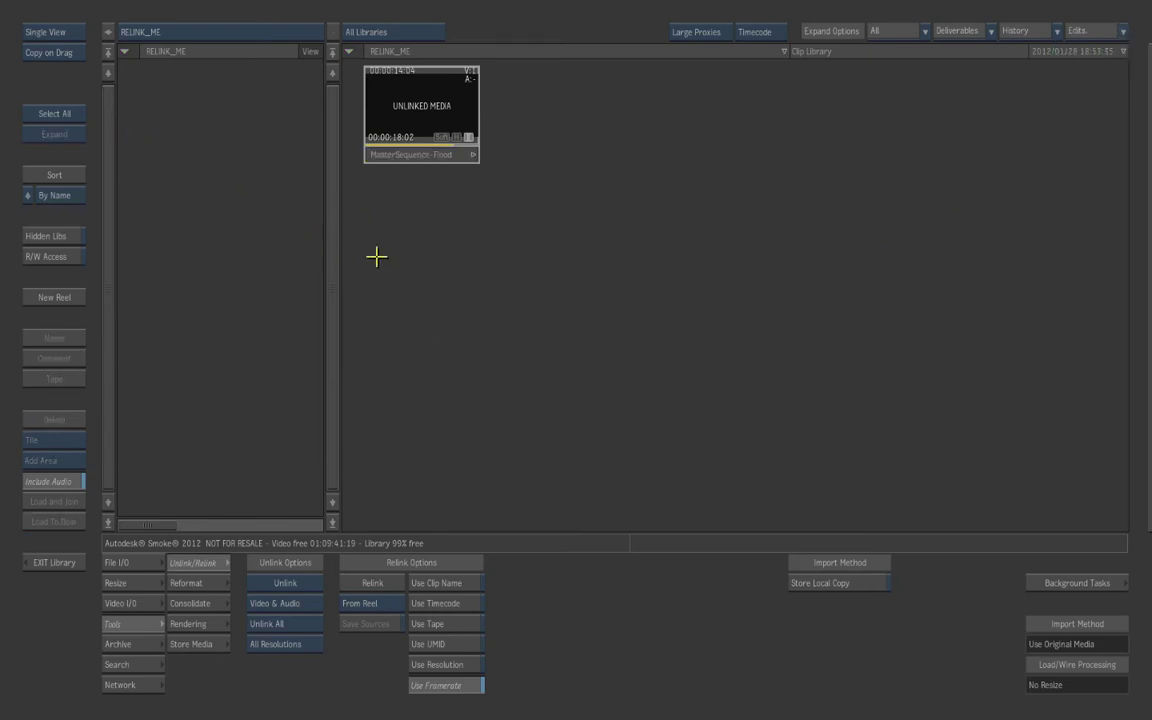
Step: Split the library into two stacked panels and make the lower panel active
click(66, 34)
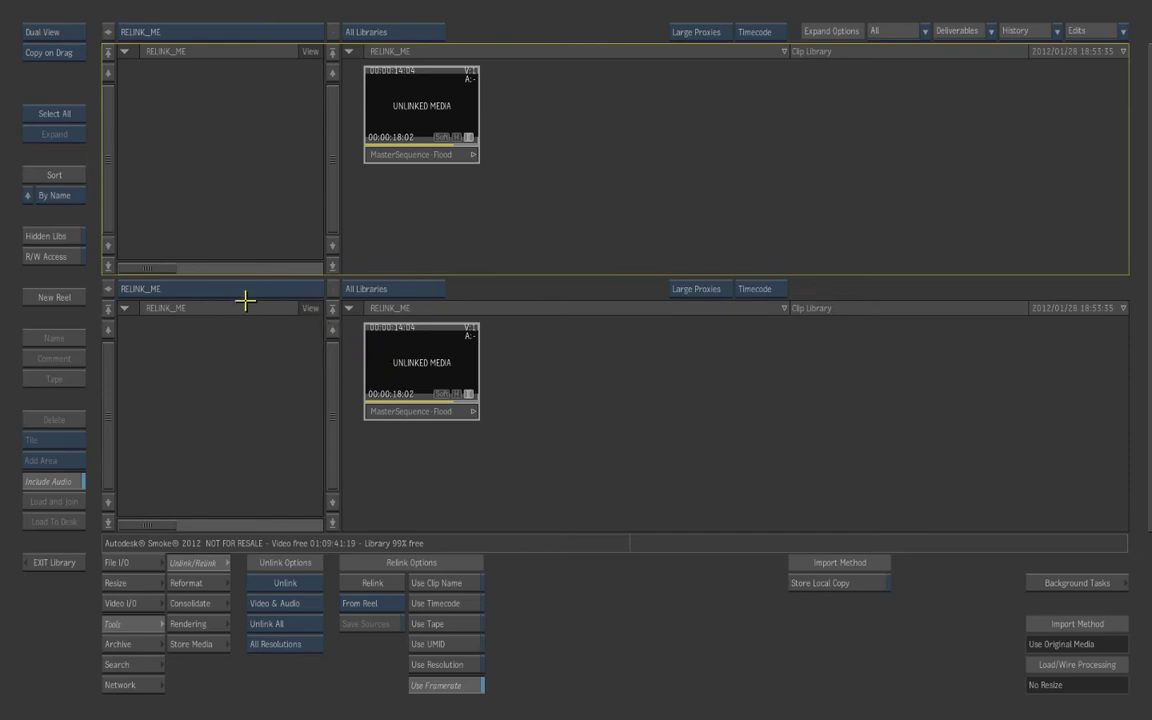
click(401, 467)
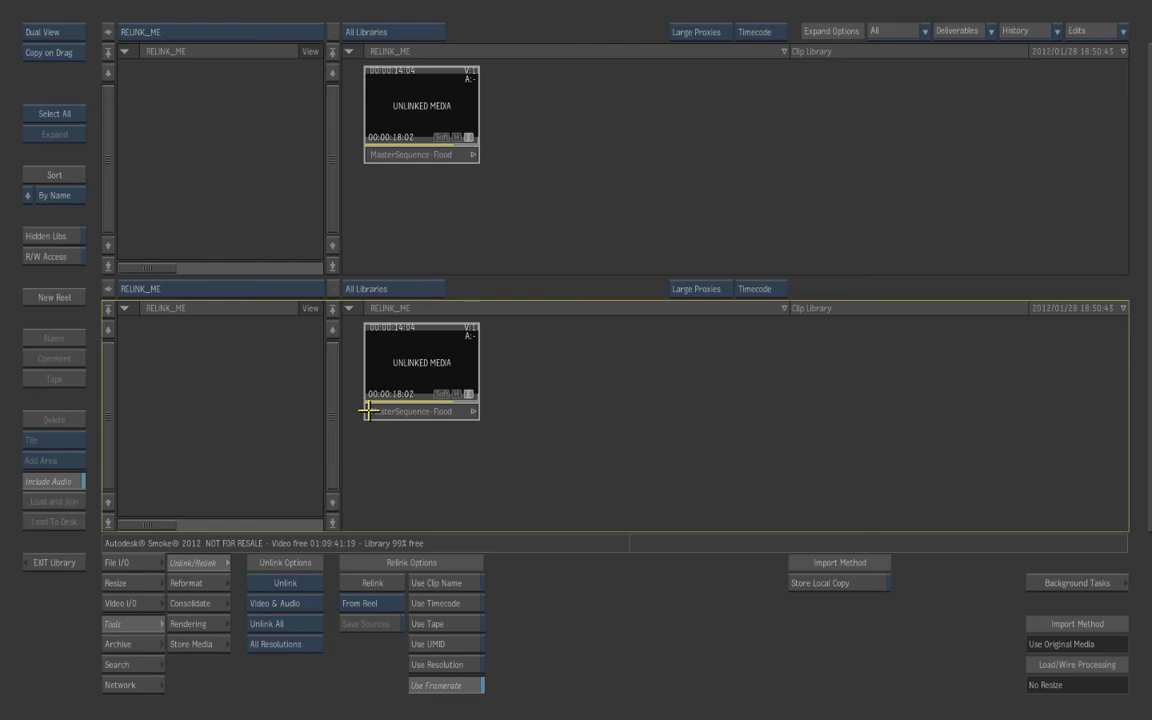
click(260, 288)
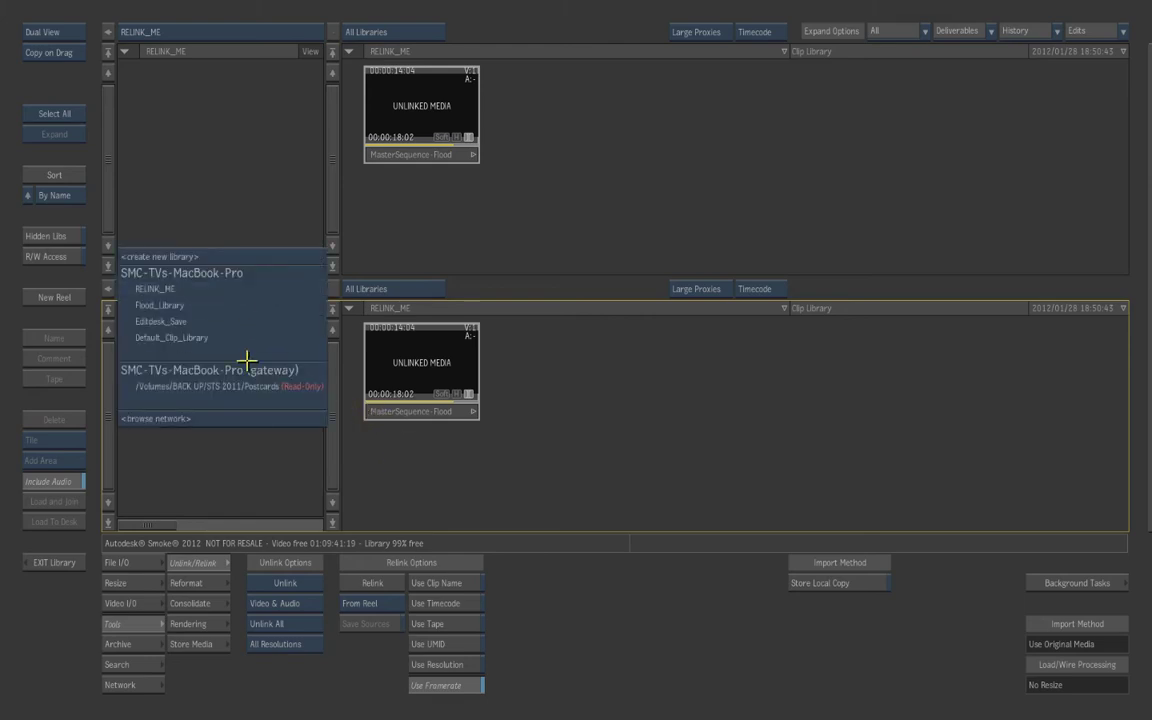
Step: Browse the network Gateway through Volumes to BACK UP/STS 2011 and select the Postcards folder
click(235, 413)
click(141, 61)
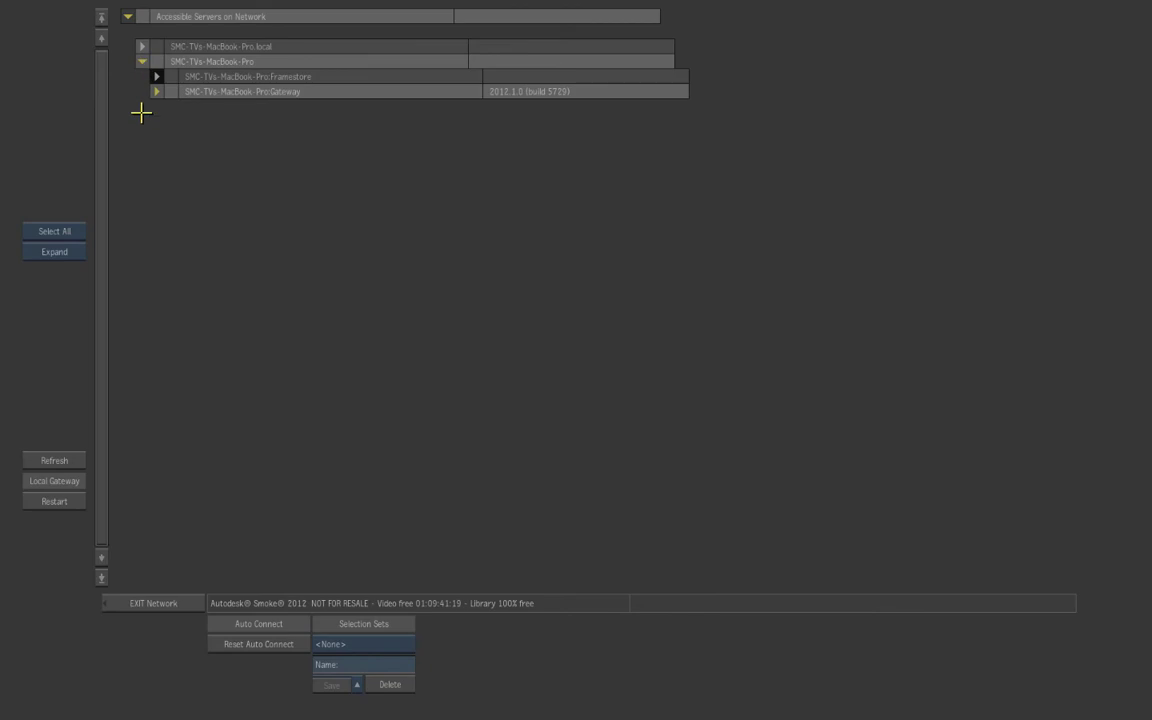
click(156, 91)
click(171, 376)
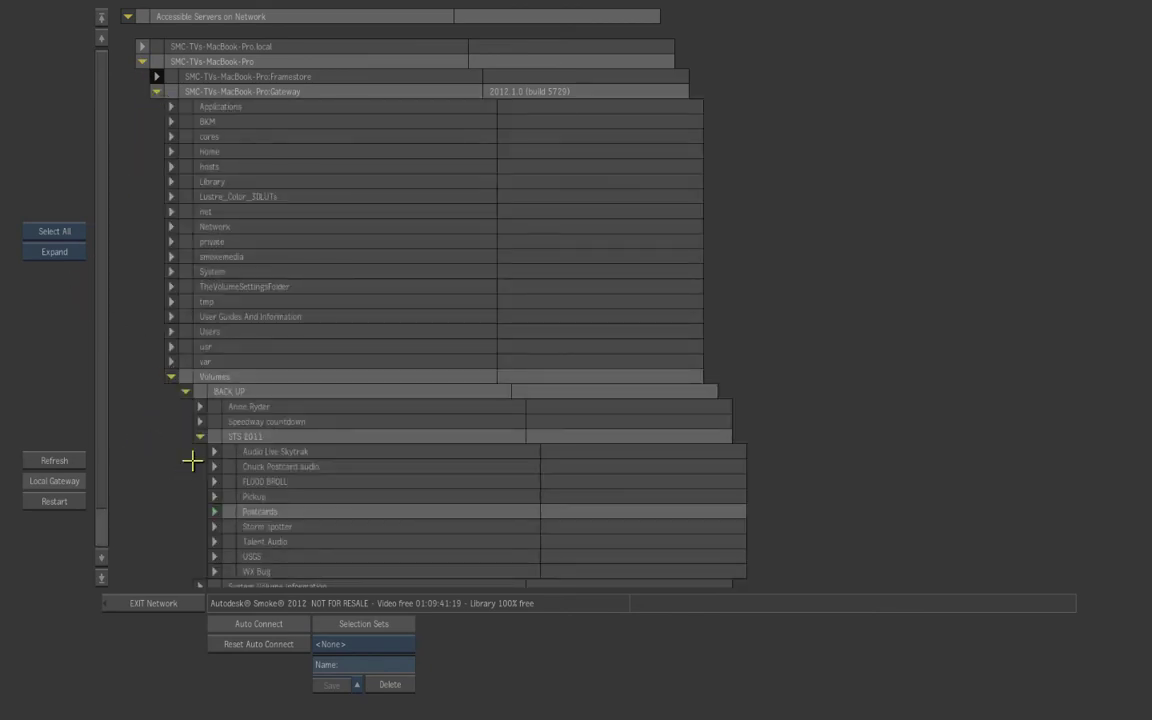
scroll(120, 460, down, 3)
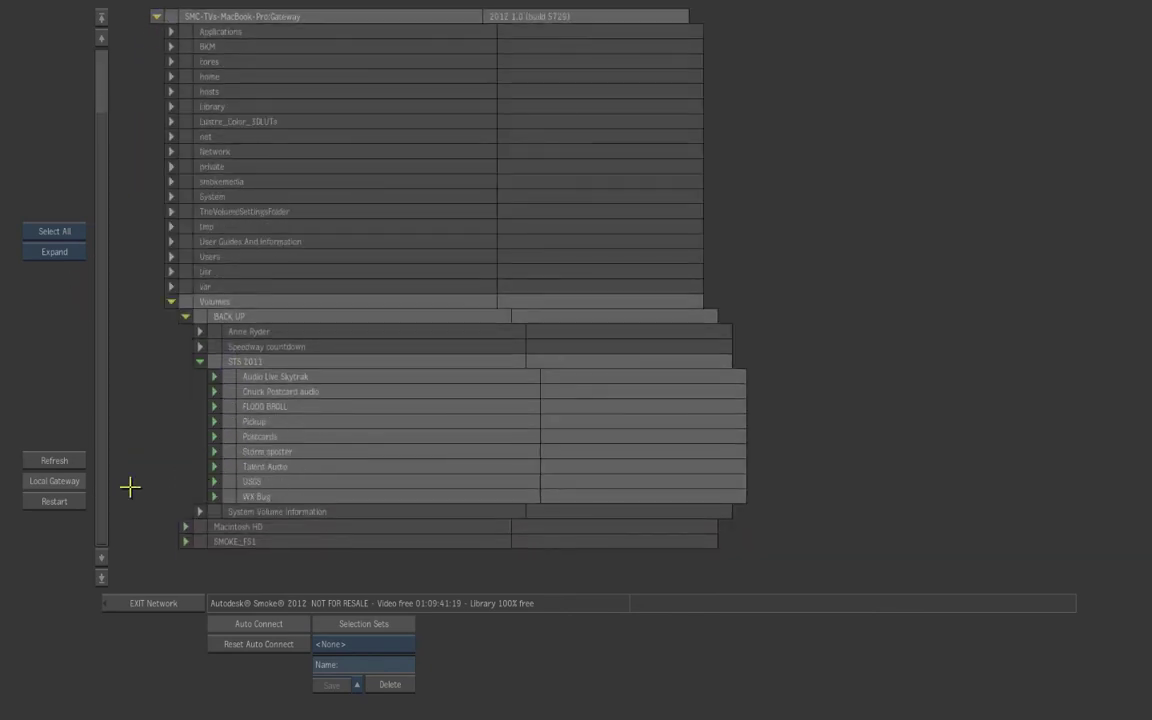
click(259, 437)
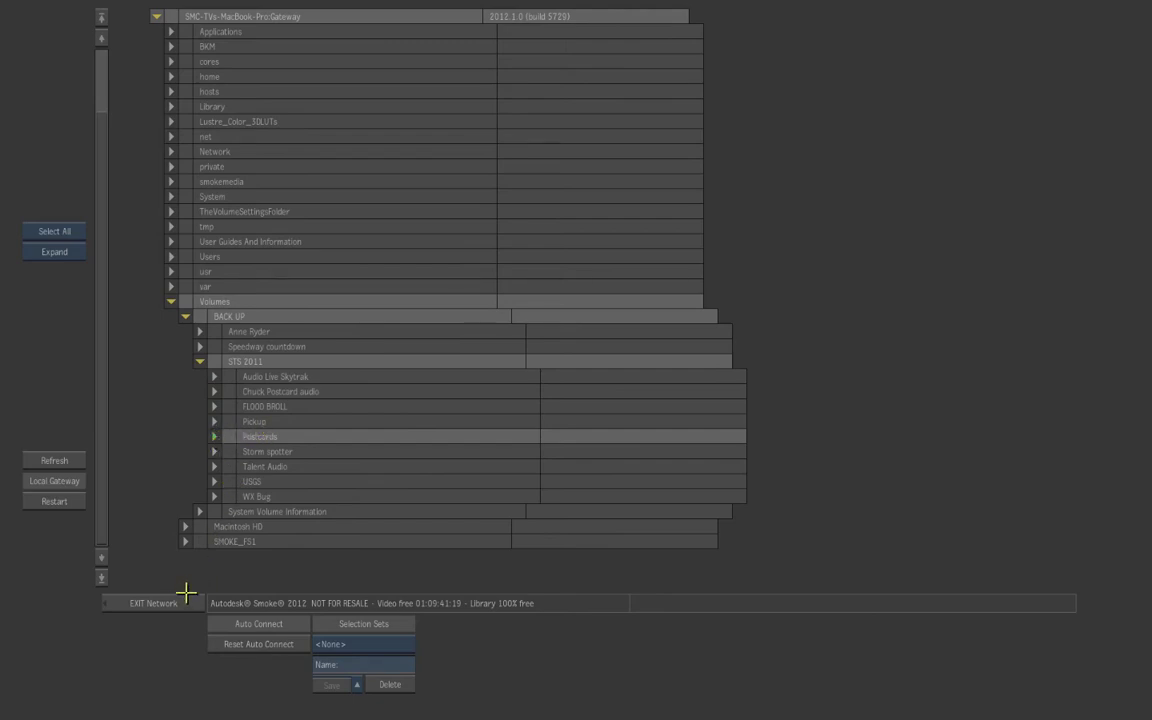
click(154, 604)
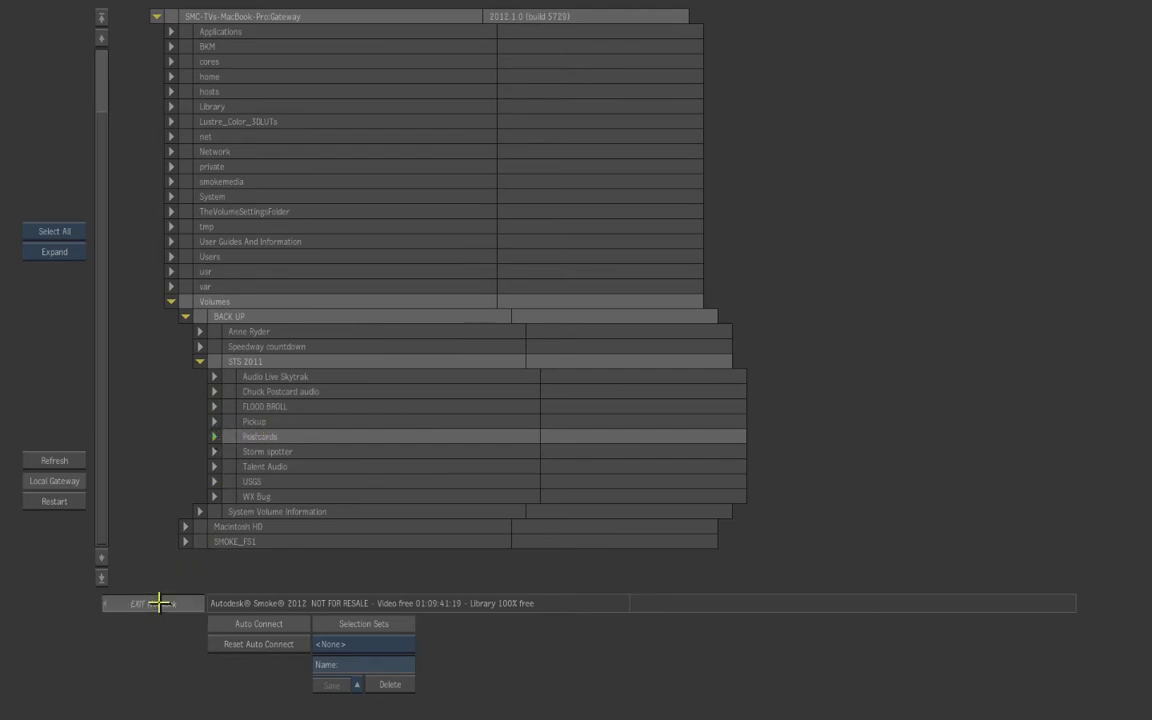
click(239, 288)
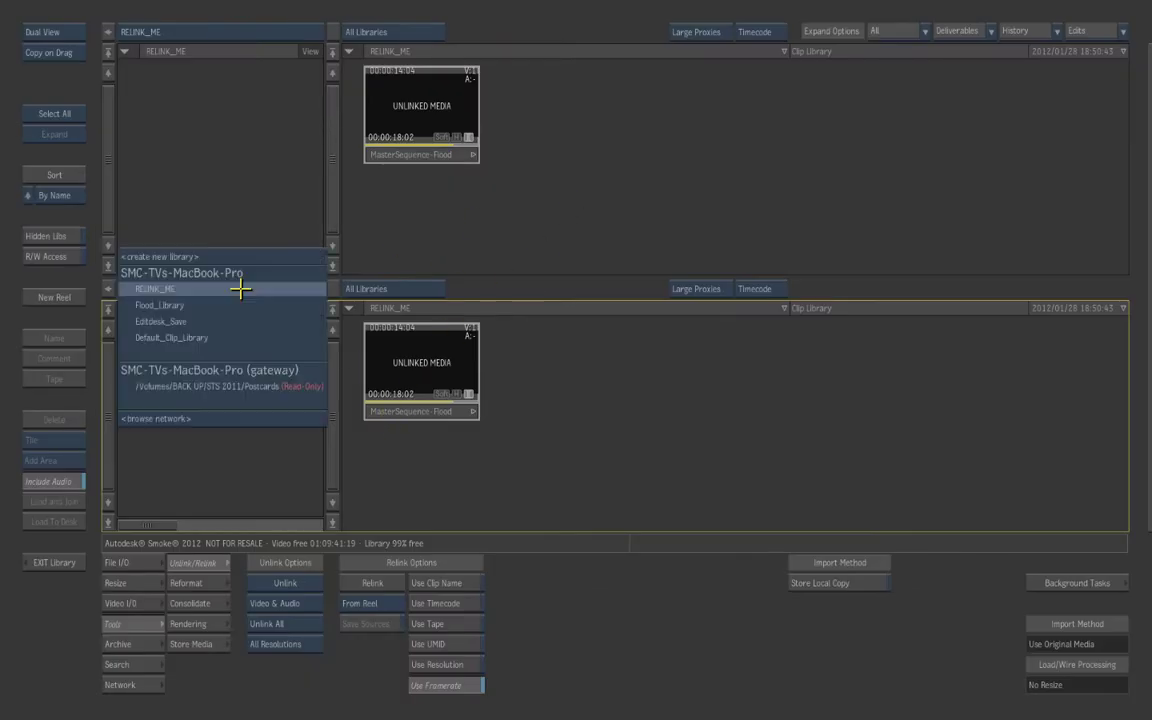
Step: Load gateway Postcards into the lower panel, inspect Card 1 and Card 2, and select MasterSequence-Flood
click(231, 382)
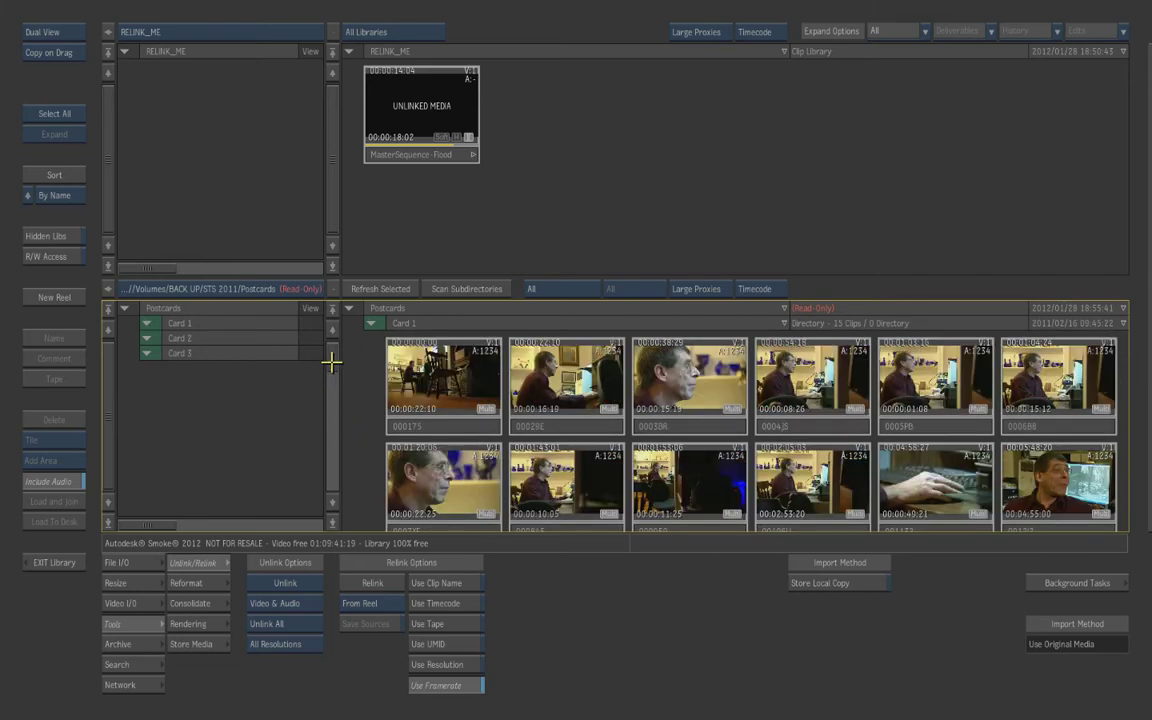
mouse_move(330, 366)
mouse_down()
mouse_move(333, 472)
mouse_move(336, 360)
mouse_up()
drag(334, 375, 341, 348)
click(372, 323)
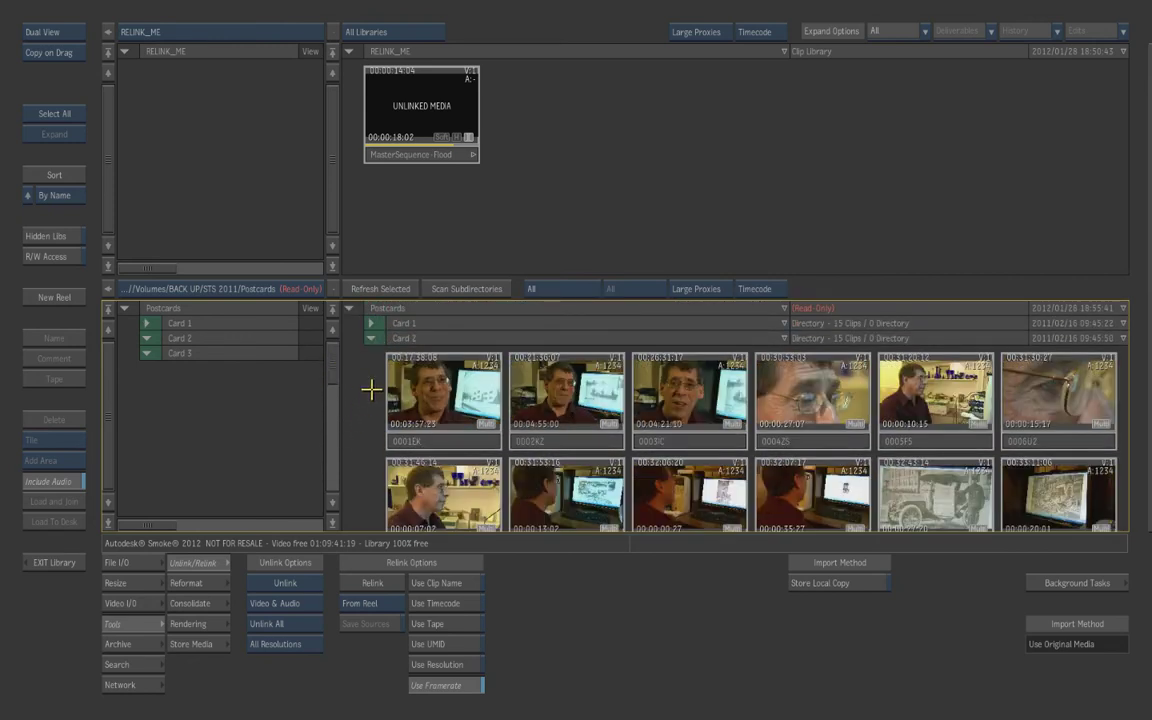
click(372, 323)
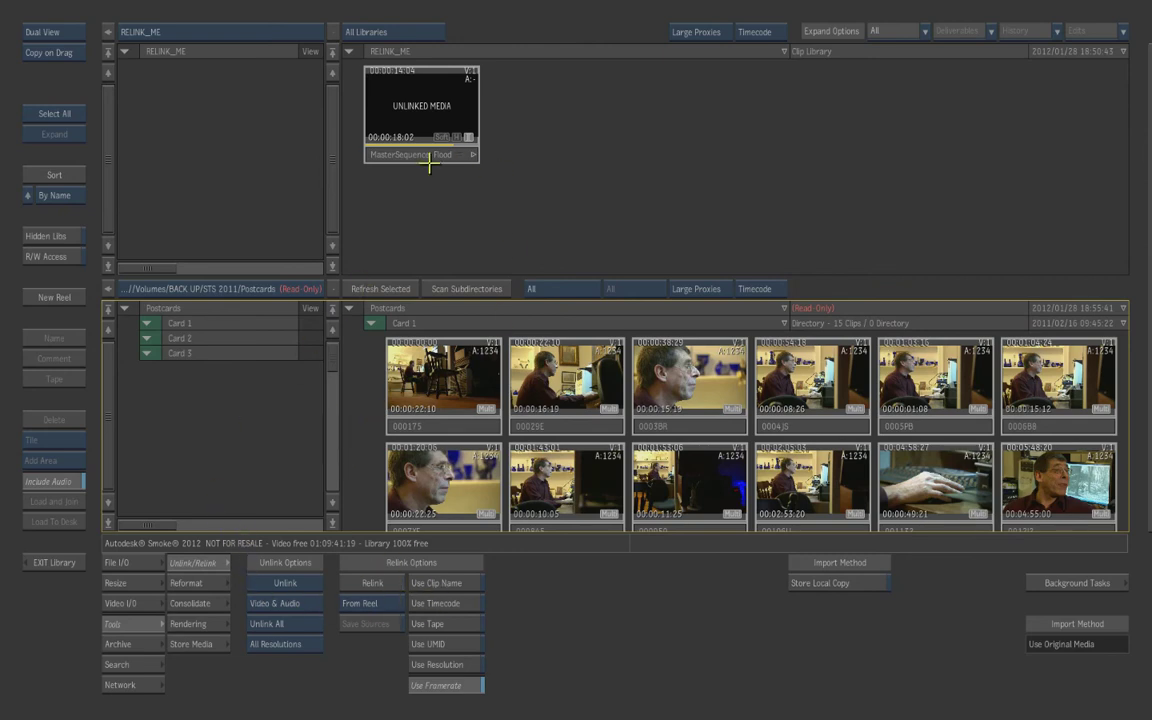
click(390, 145)
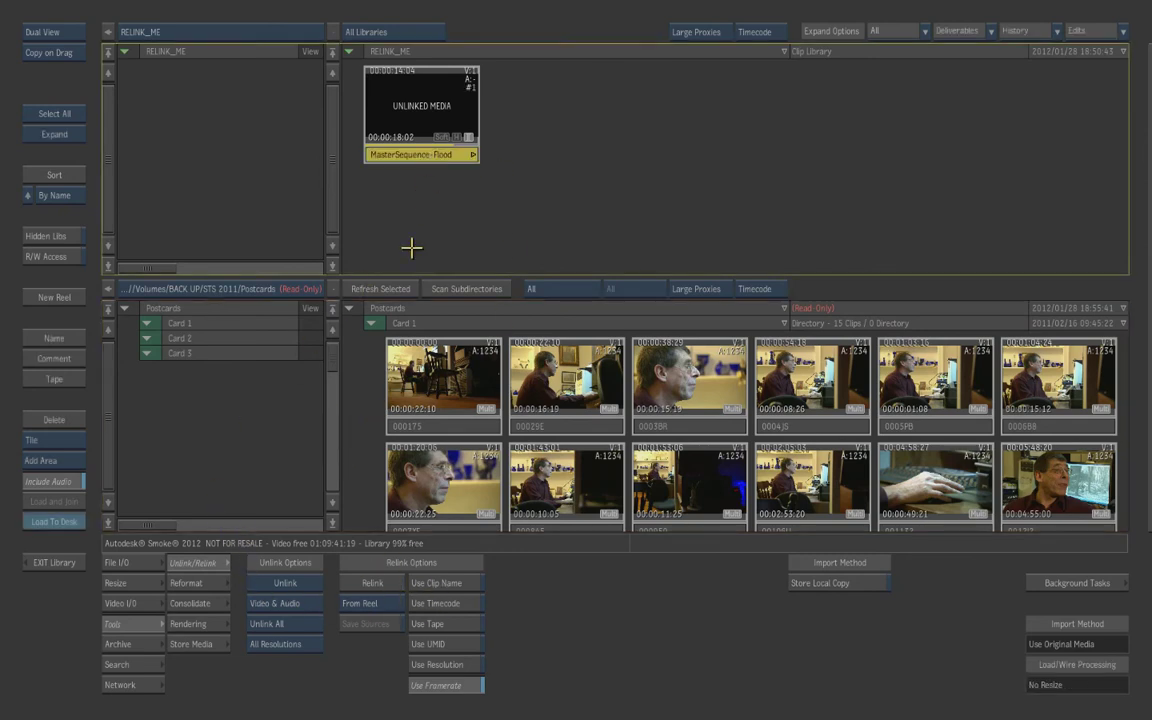
Step: Set relink source to From Gateway, matching clip name, timecode and tape, with framerate off
click(382, 604)
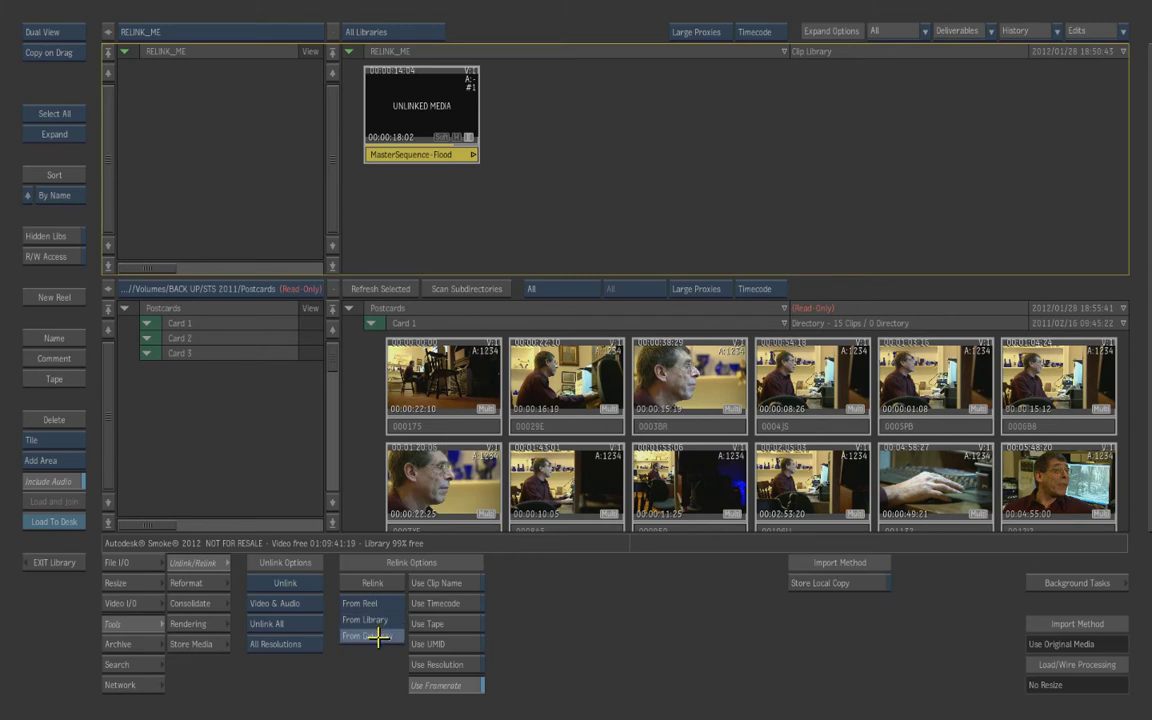
click(376, 636)
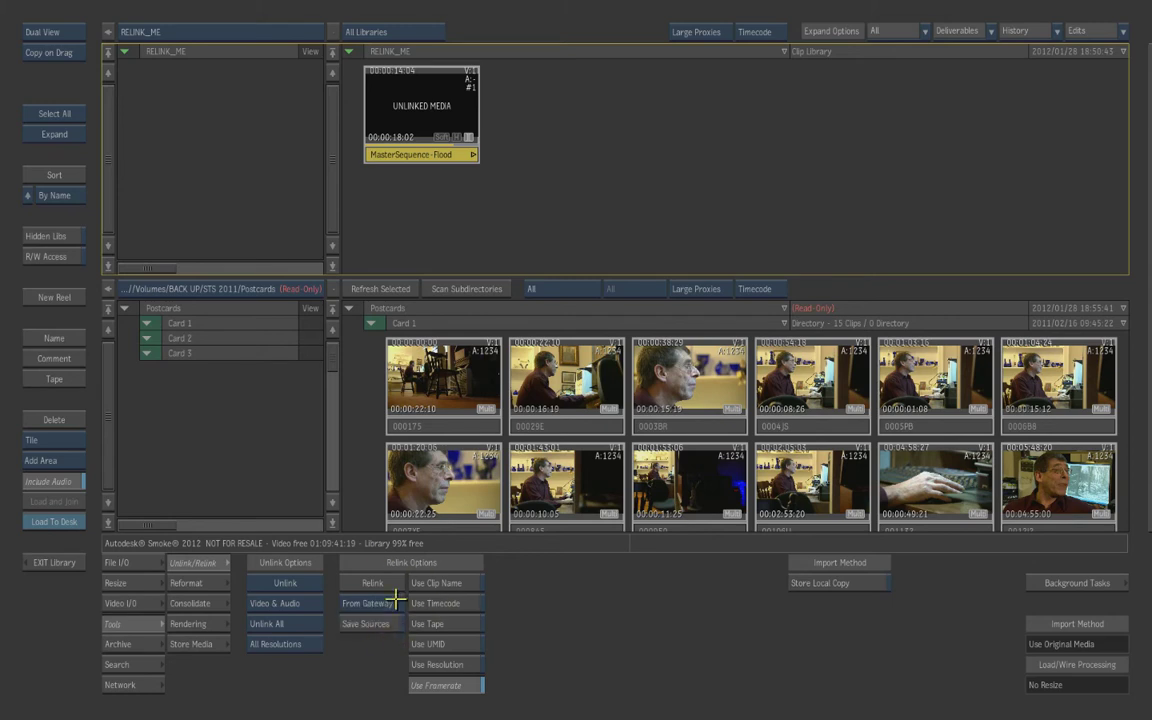
click(457, 586)
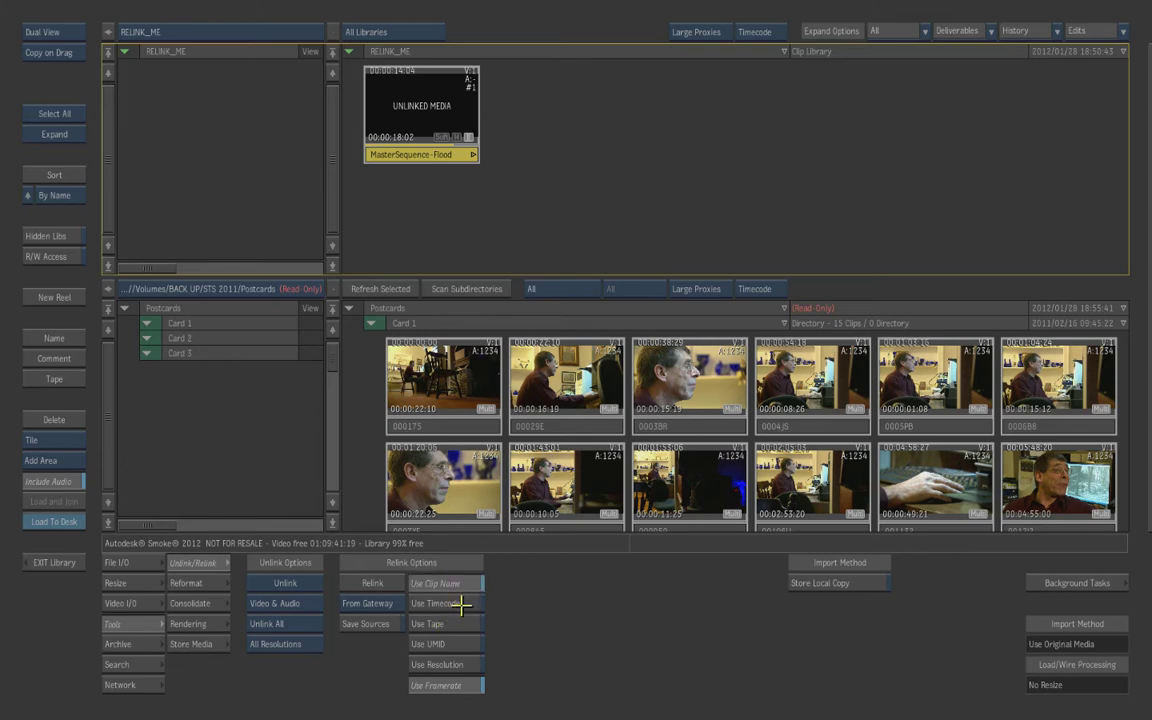
click(459, 604)
click(458, 622)
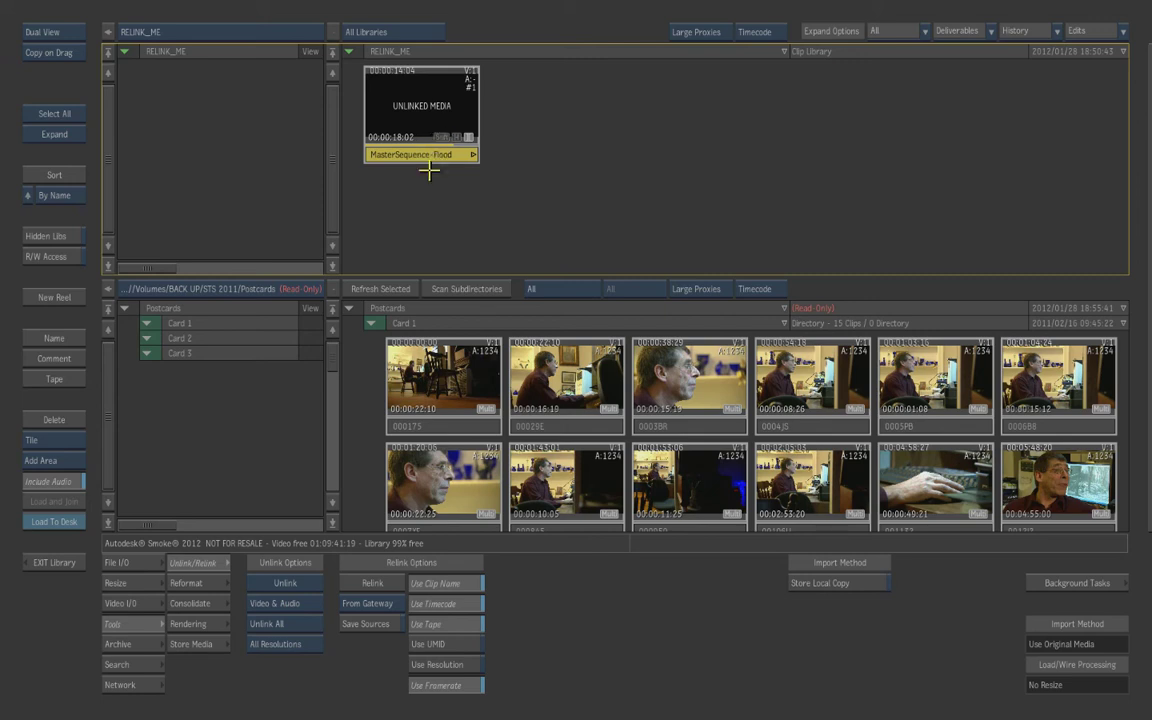
click(463, 686)
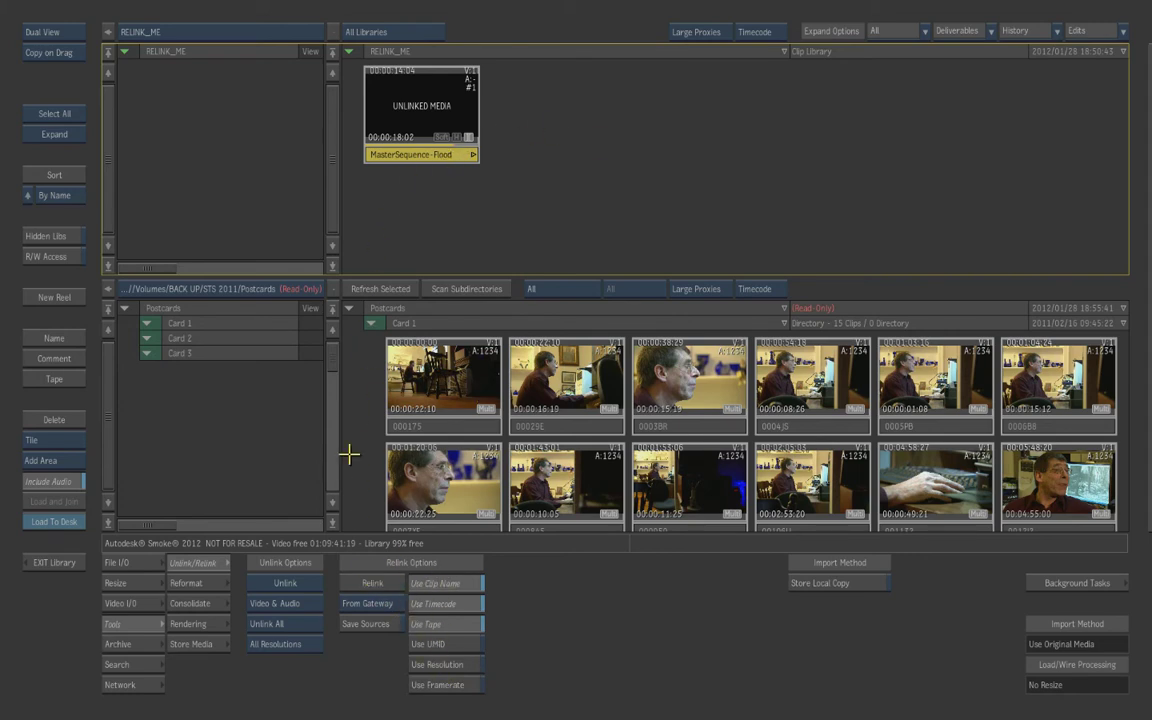
Step: Run Relink on MasterSequence-Flood, confirming detection and relinking, then select the relinked sequence
click(372, 583)
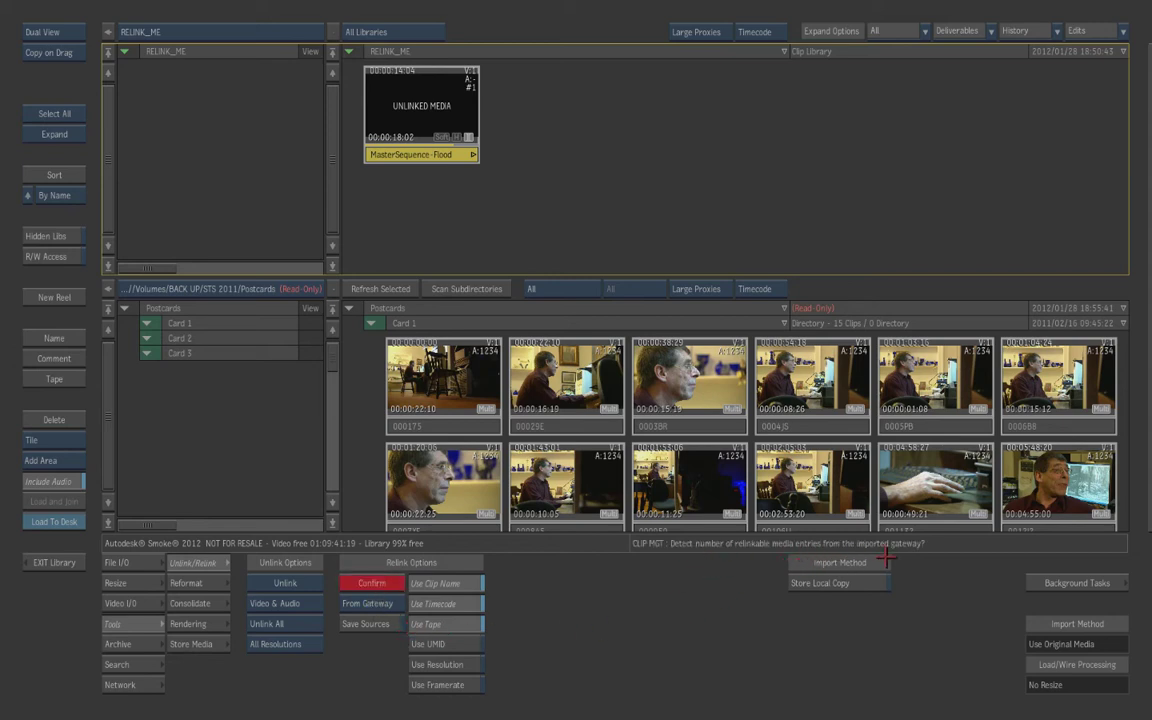
click(372, 583)
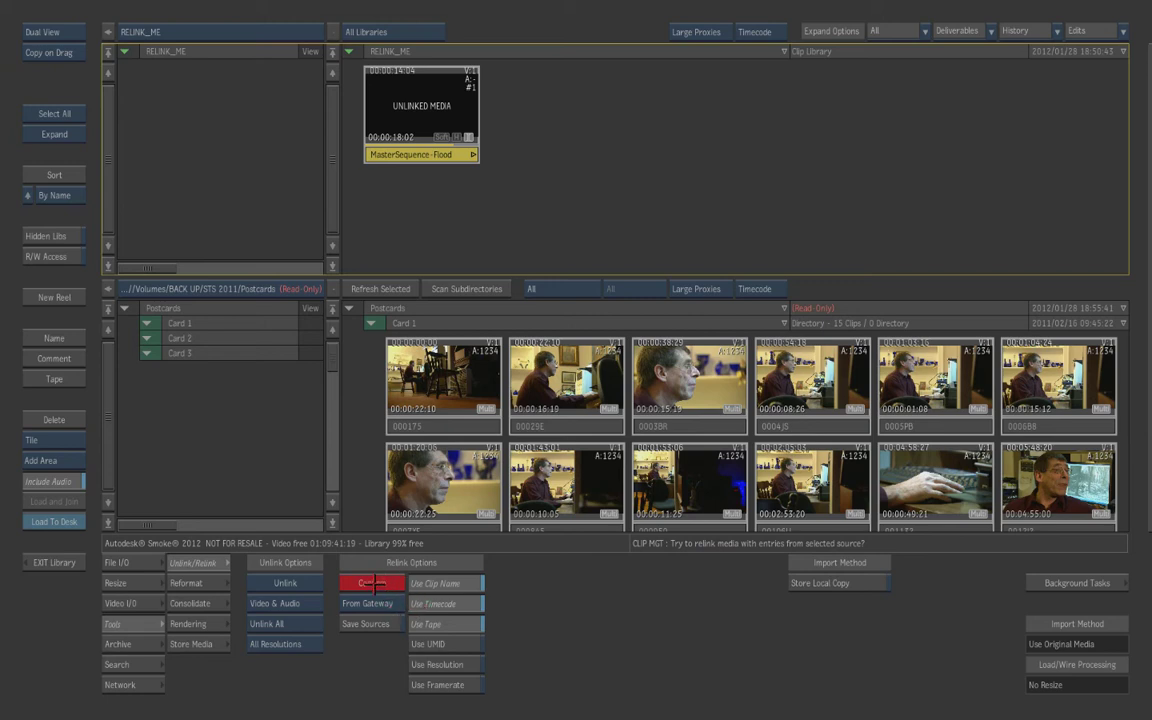
click(372, 587)
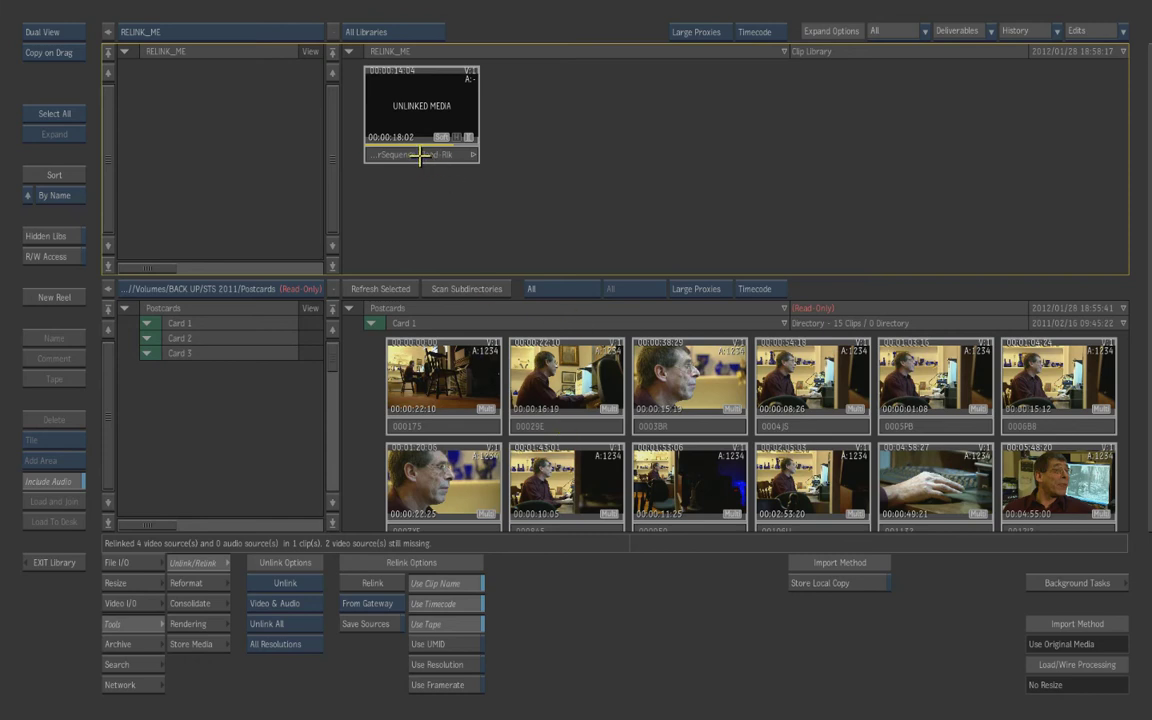
click(380, 152)
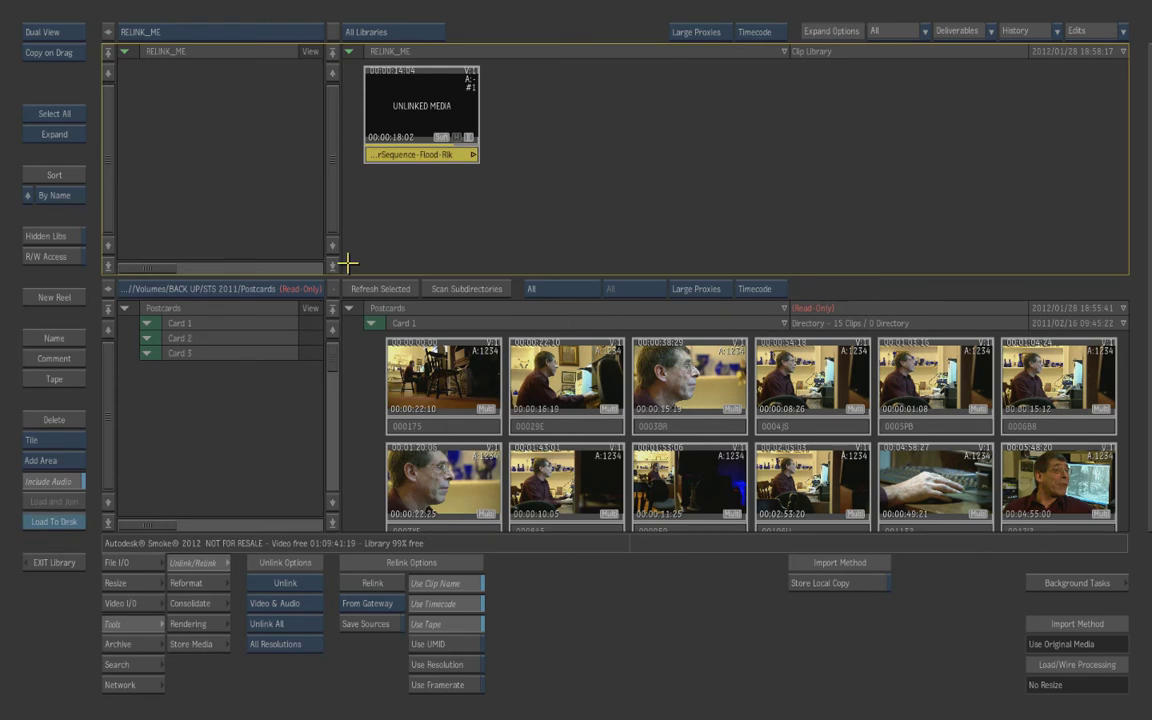
Step: Show the sequence's edits: 00077E and Action Output_Comp unlinked; 0001PI, 00085Z, 0005ST pending render
click(1122, 31)
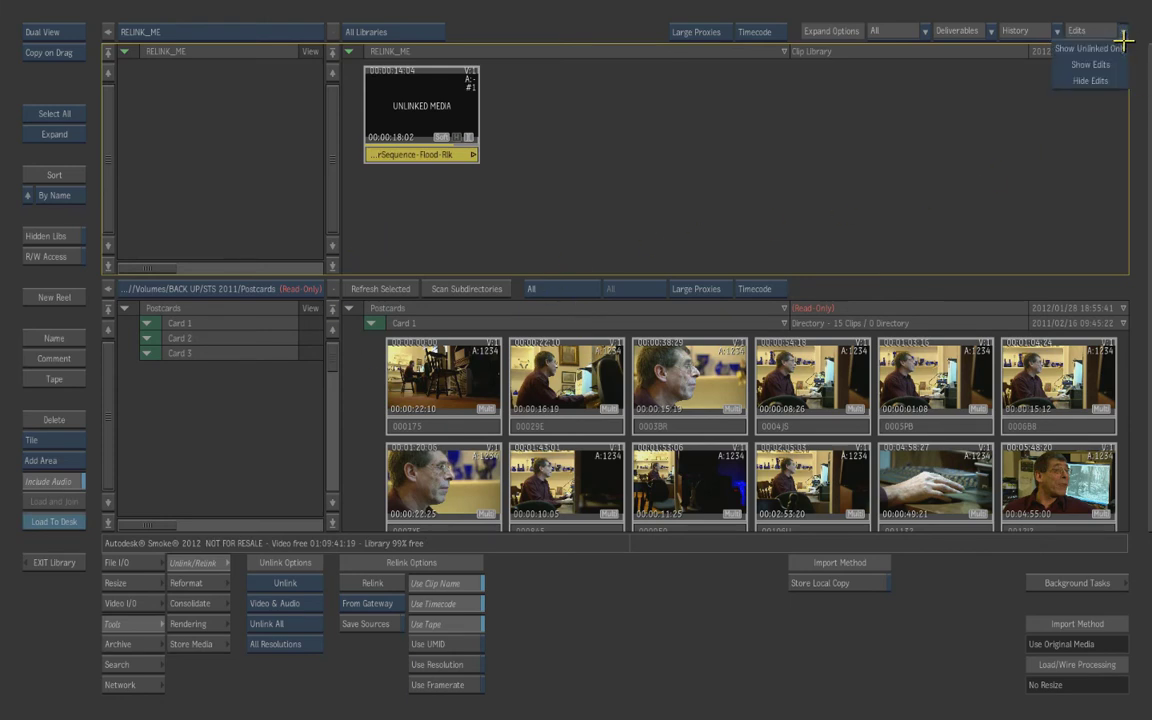
click(1122, 63)
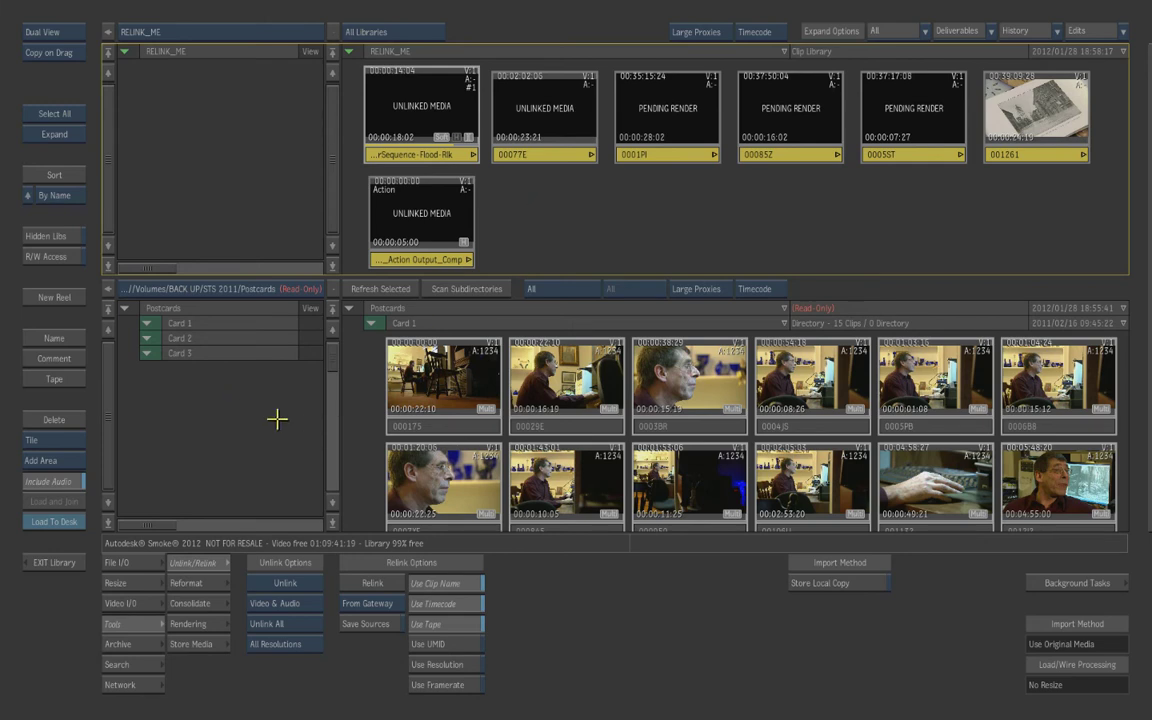
click(247, 289)
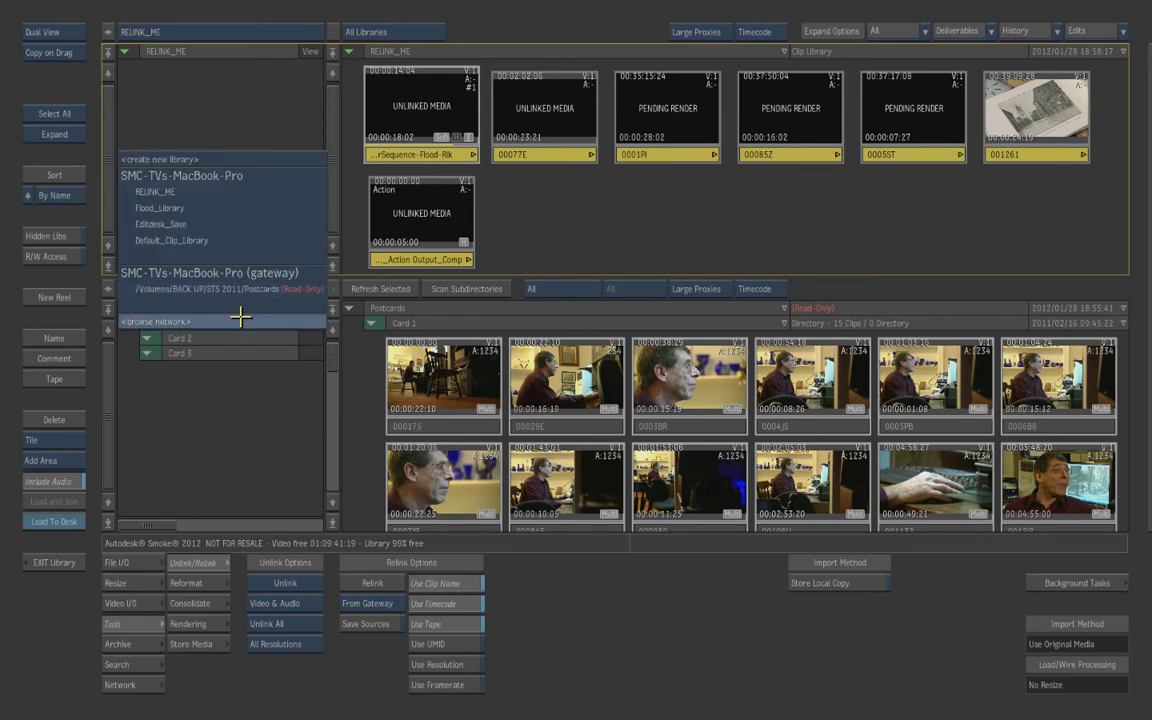
Step: Browse the network gateway to the Storm spotter folder and expand Card 1's 18 clips
click(235, 318)
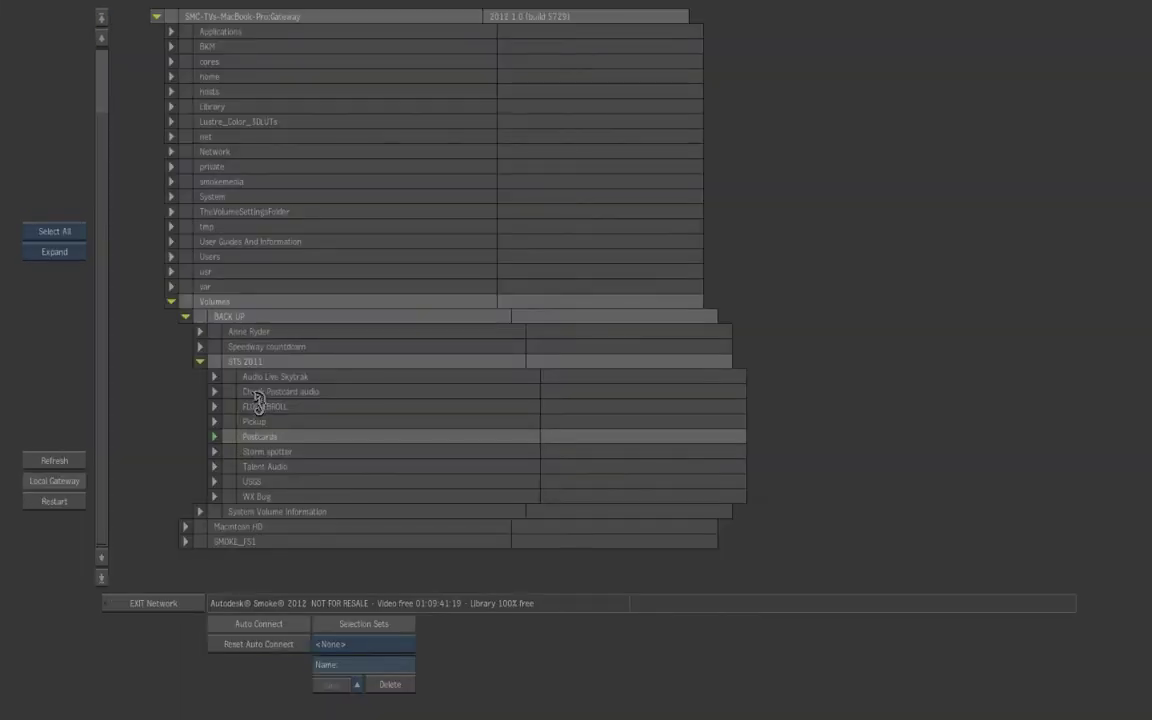
click(276, 453)
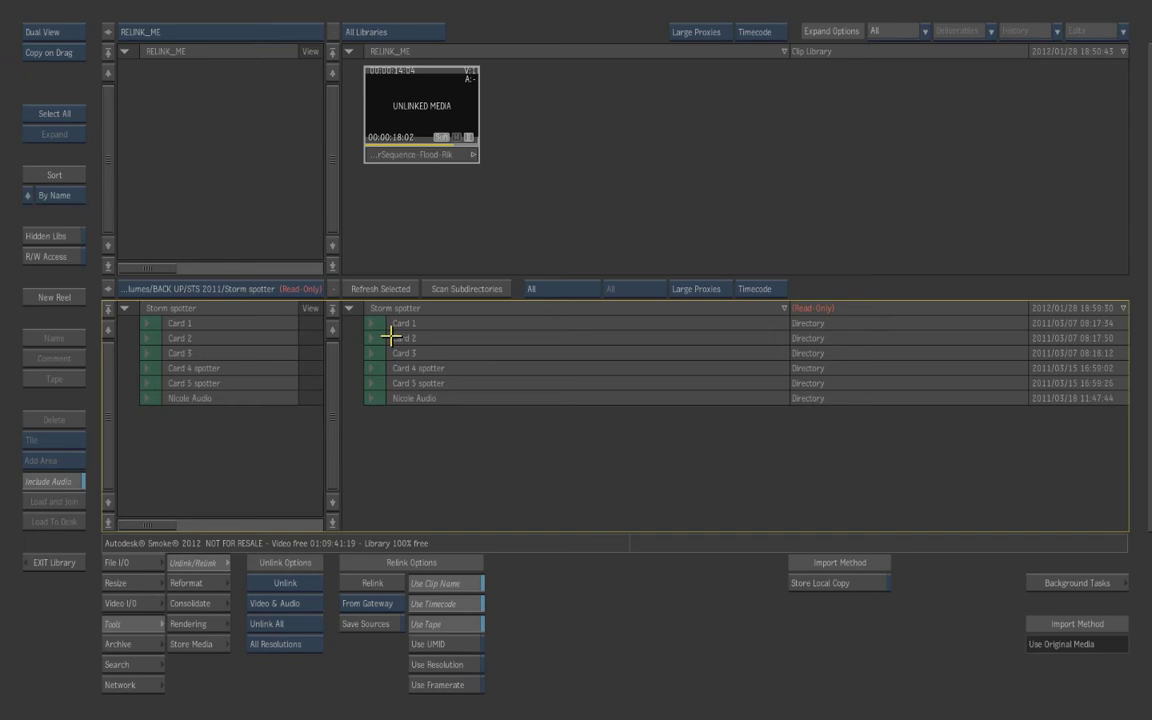
click(371, 323)
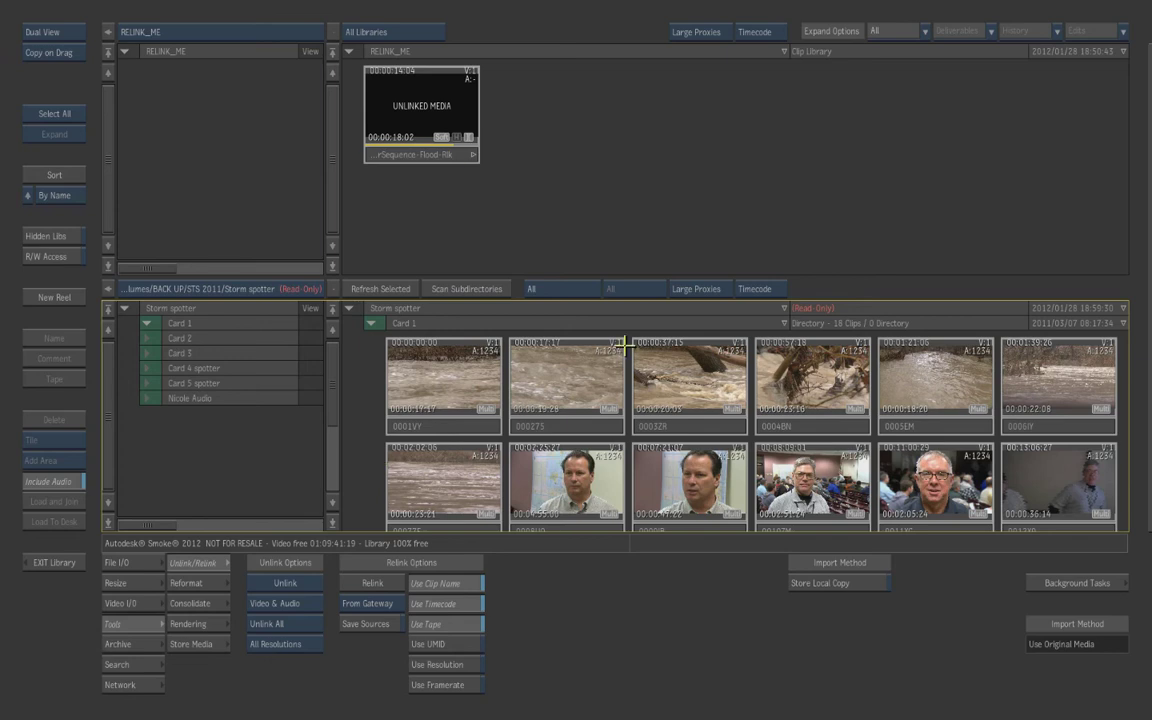
Step: Show the Flood-Rlk sequence's edits and select only edit 00077E
click(462, 154)
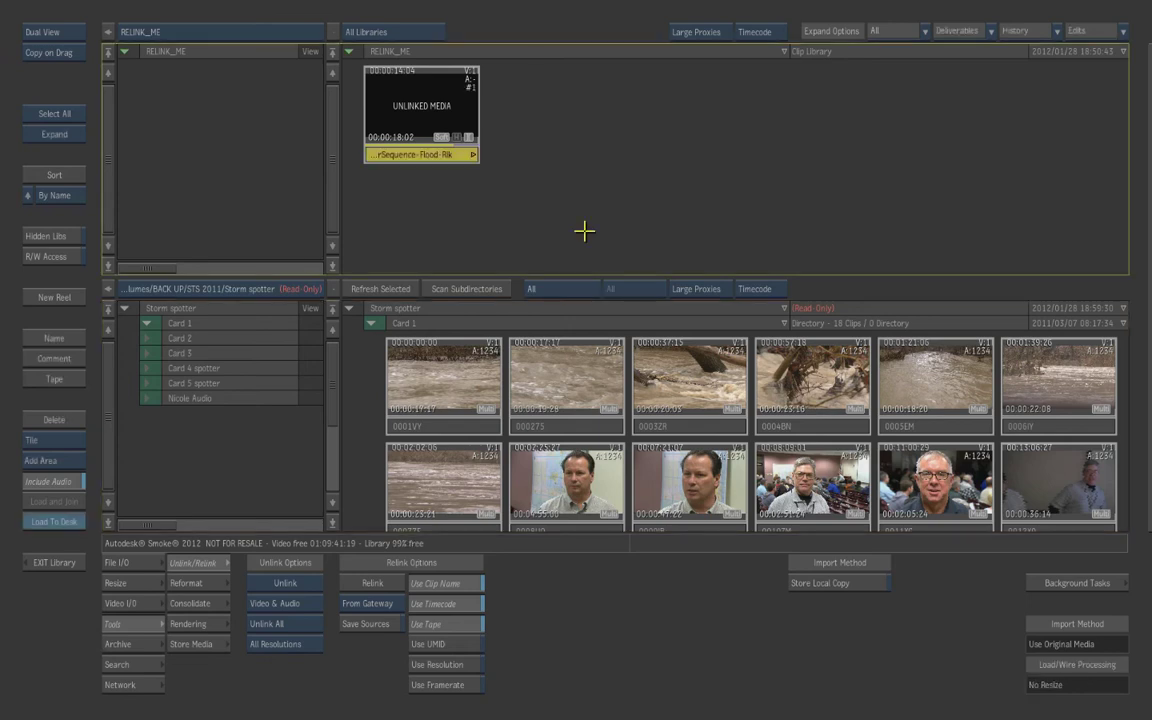
click(1123, 31)
click(1090, 64)
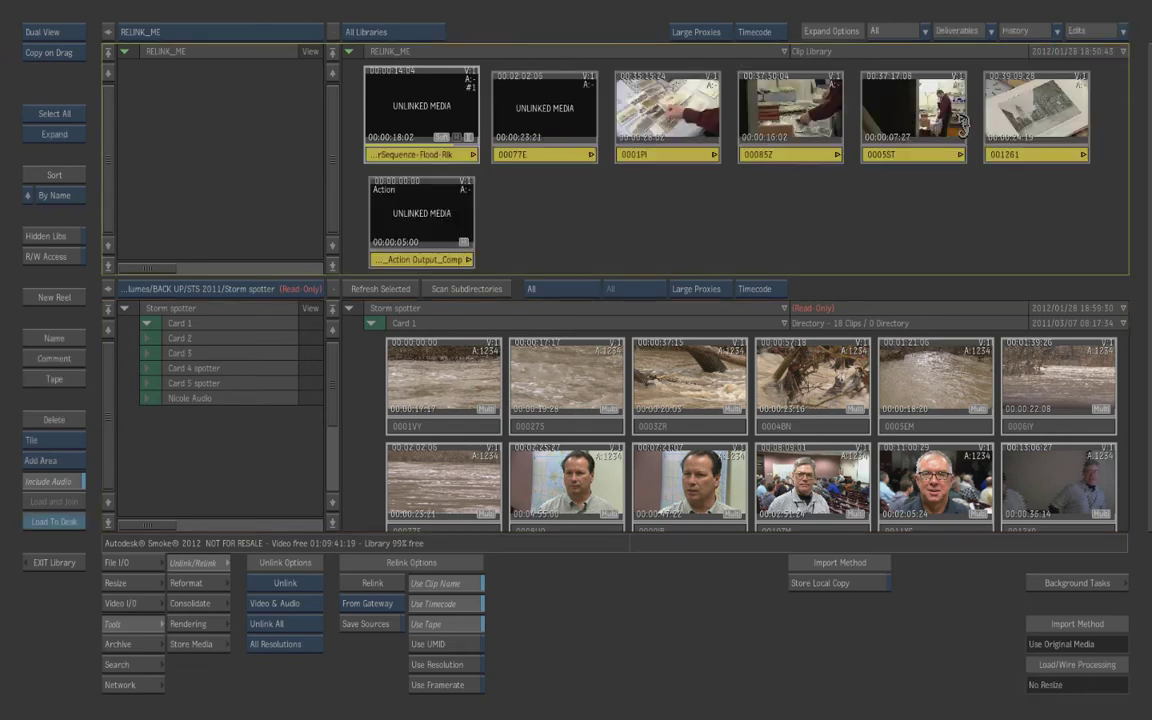
click(520, 154)
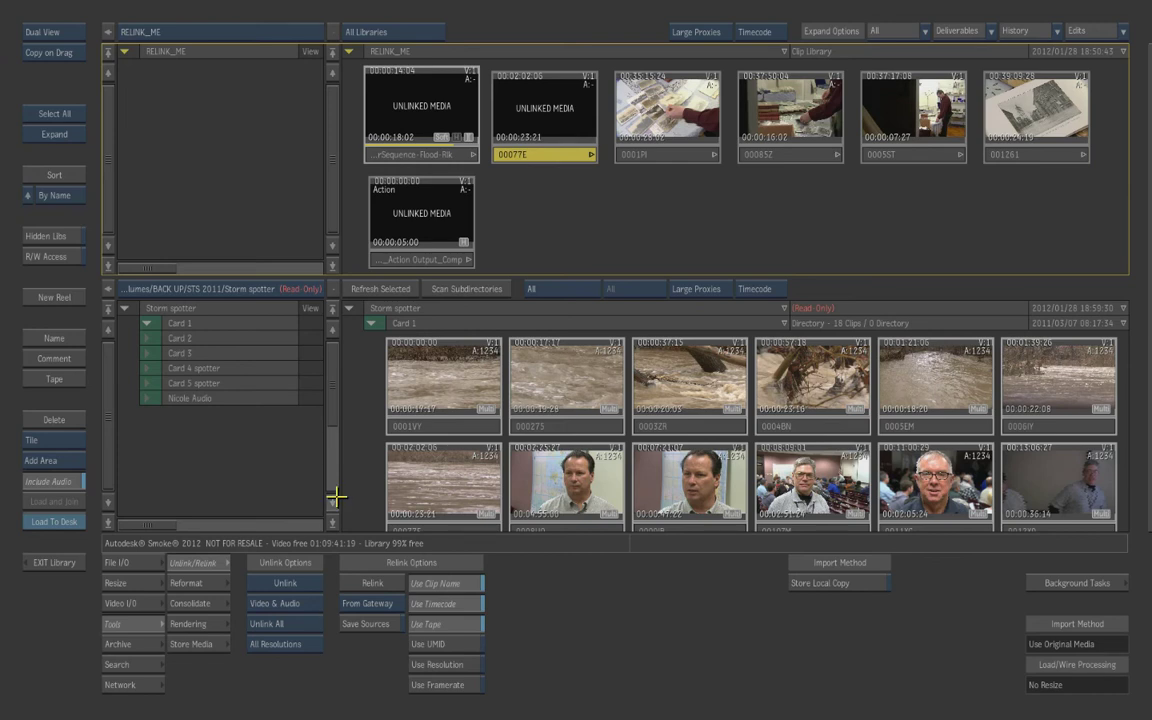
Step: Force-relink edit 00077E to the Card 1 gateway clip 00077E
click(336, 496)
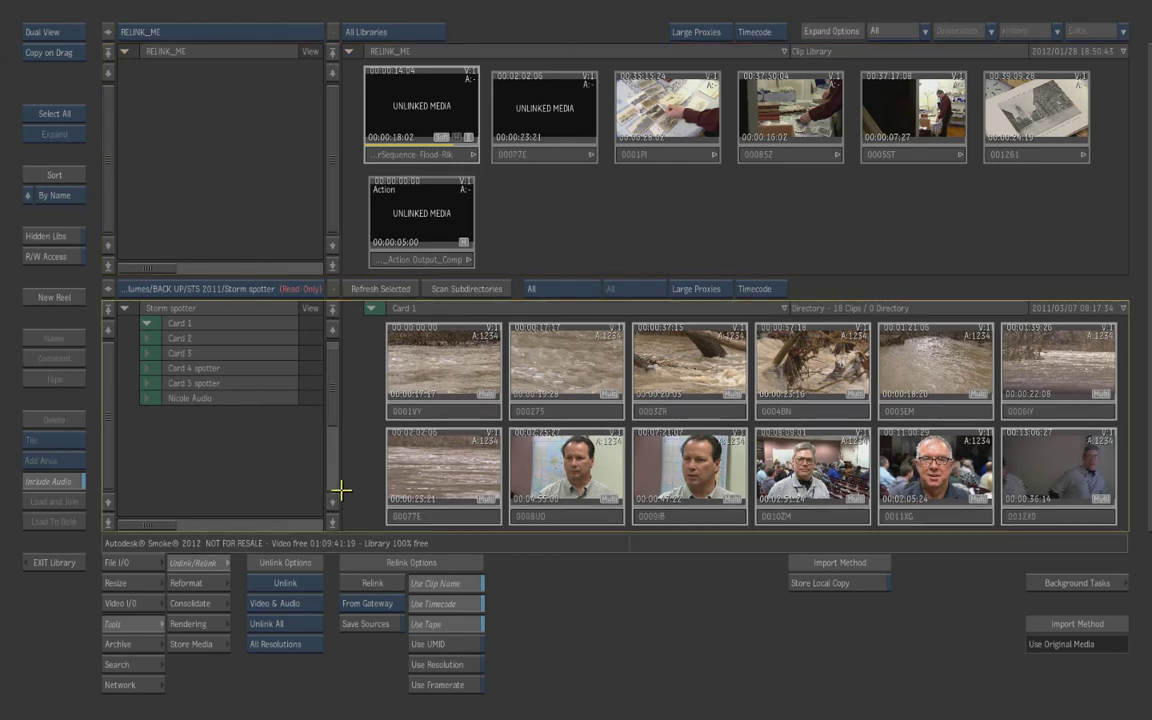
click(442, 516)
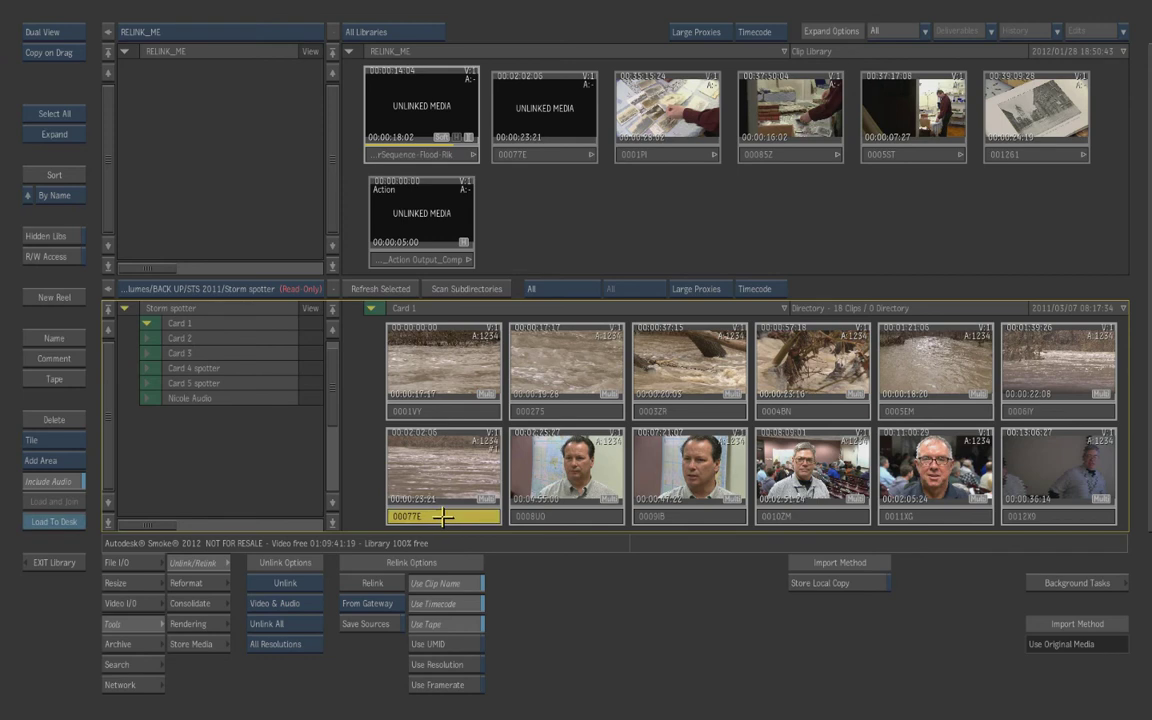
drag(442, 516, 543, 117)
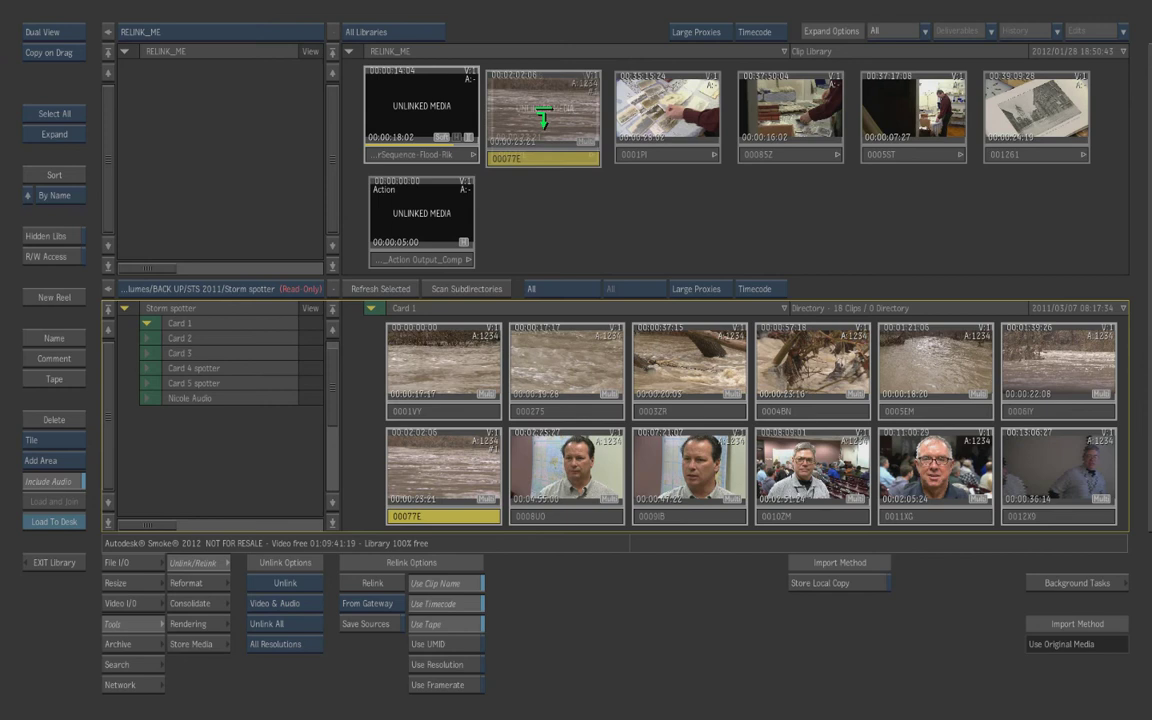
drag(543, 117, 543, 118)
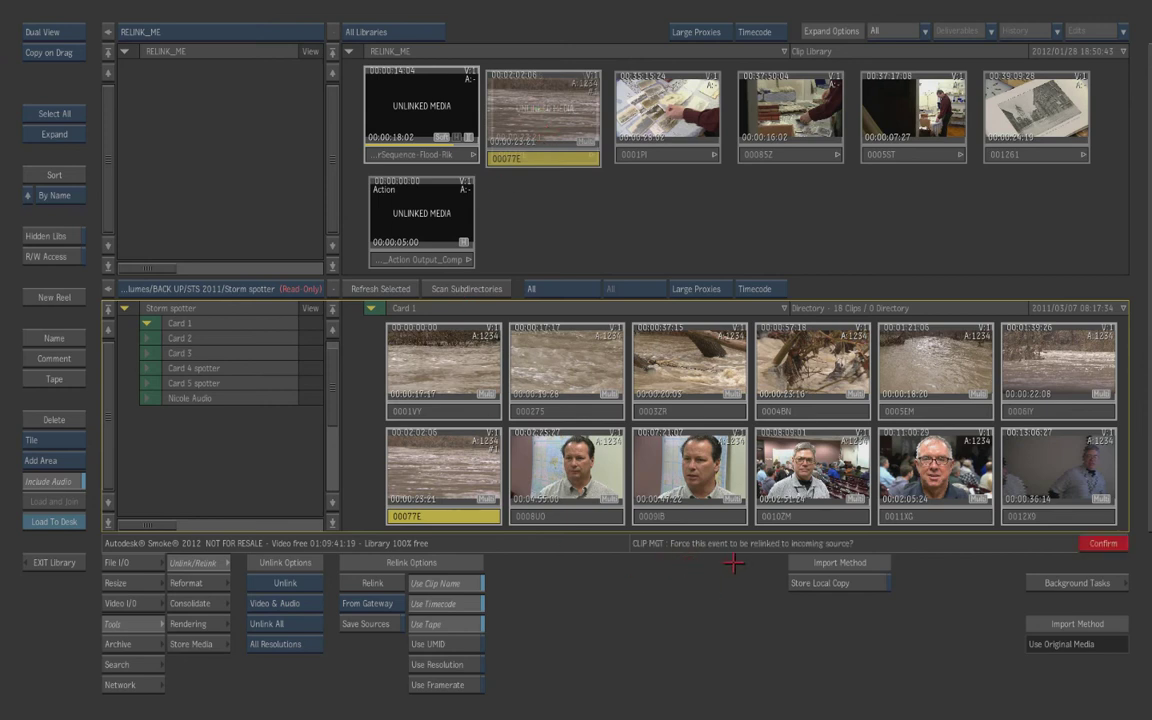
click(1101, 543)
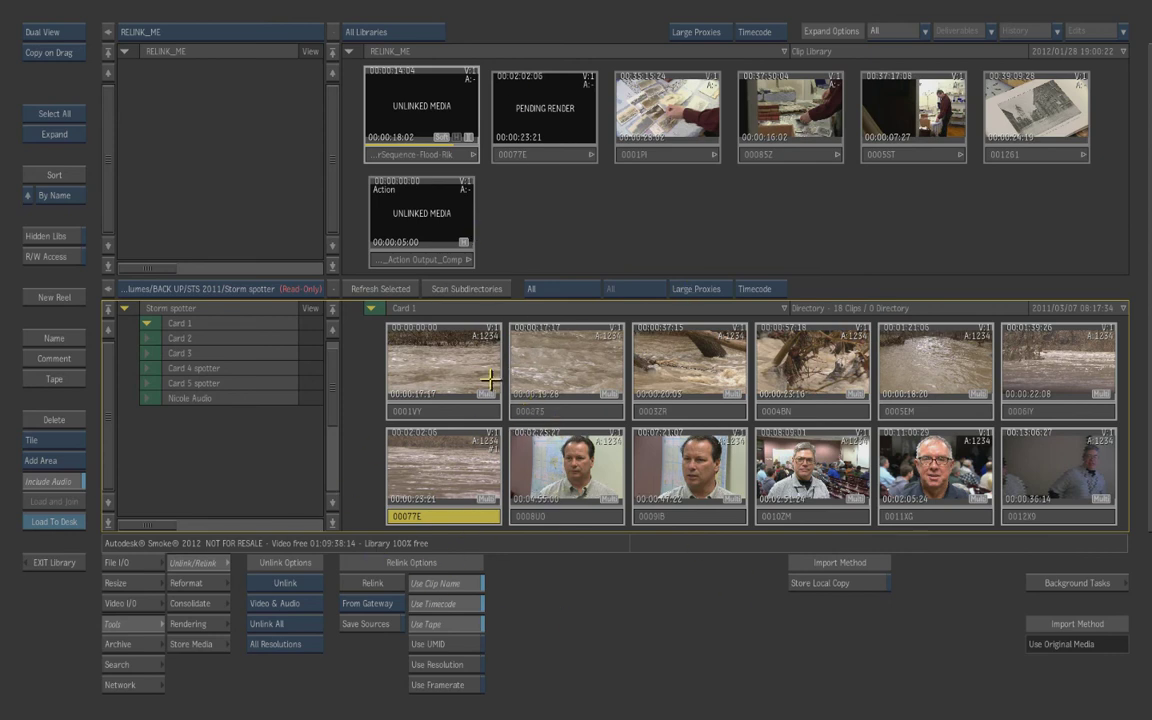
Step: Hide the edits so only the sequence remains, and load it to the desk
click(1124, 31)
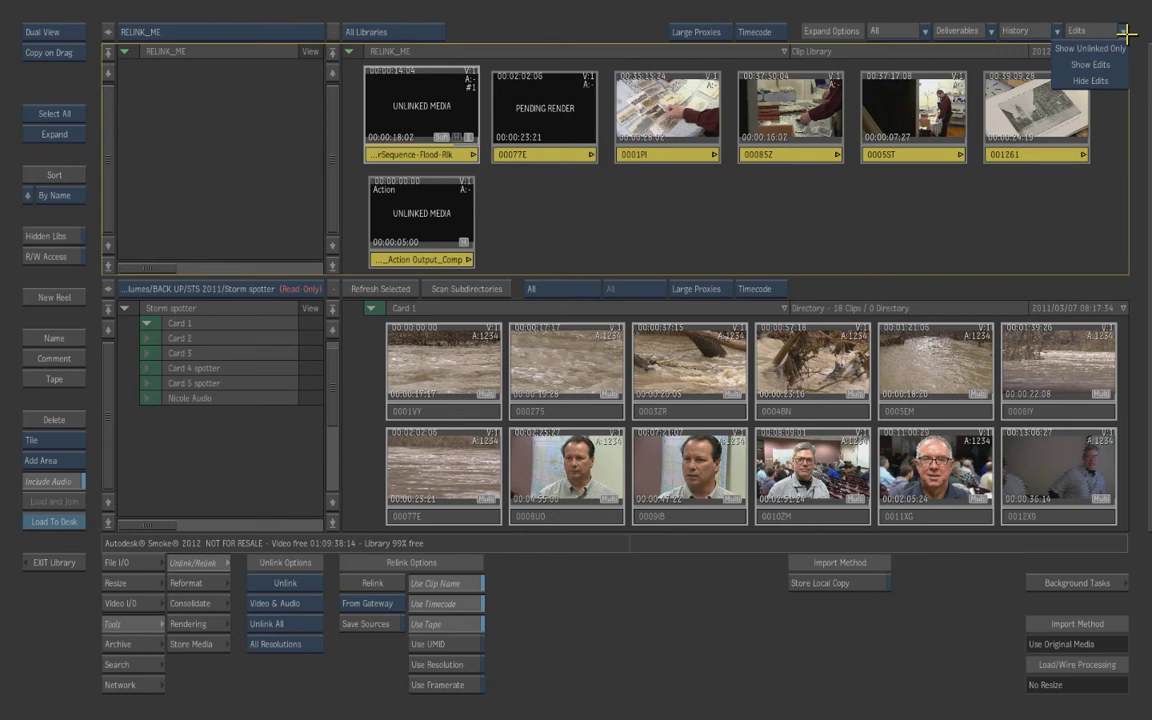
click(1090, 48)
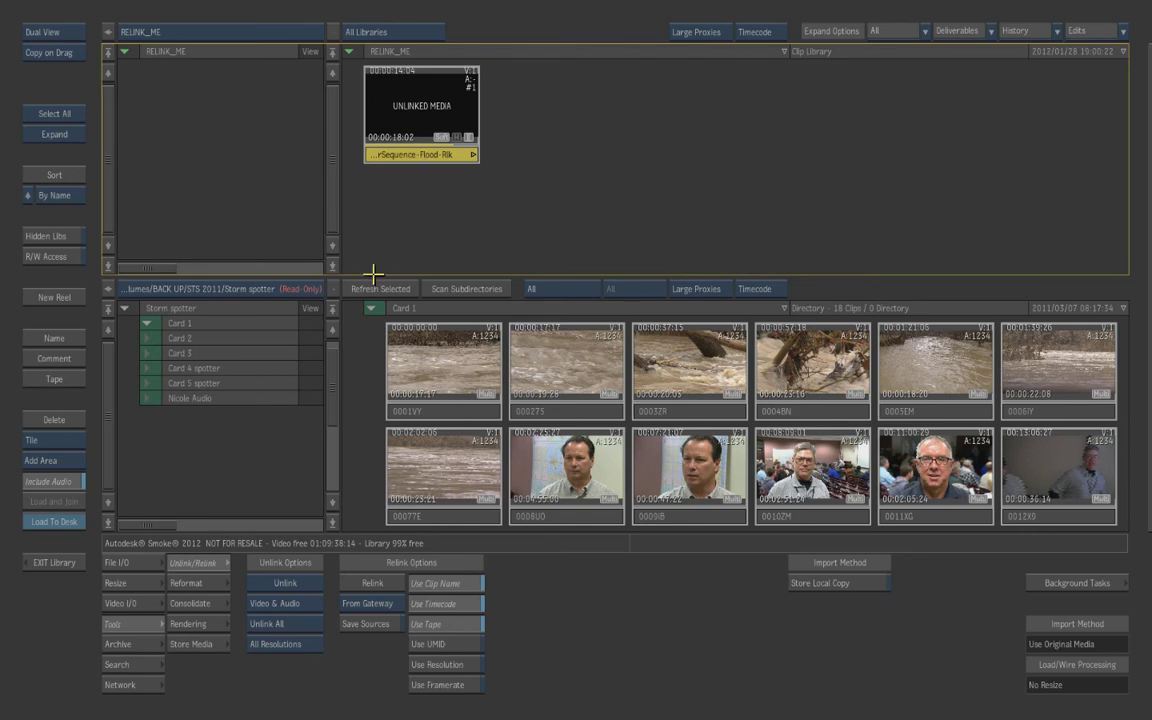
click(55, 520)
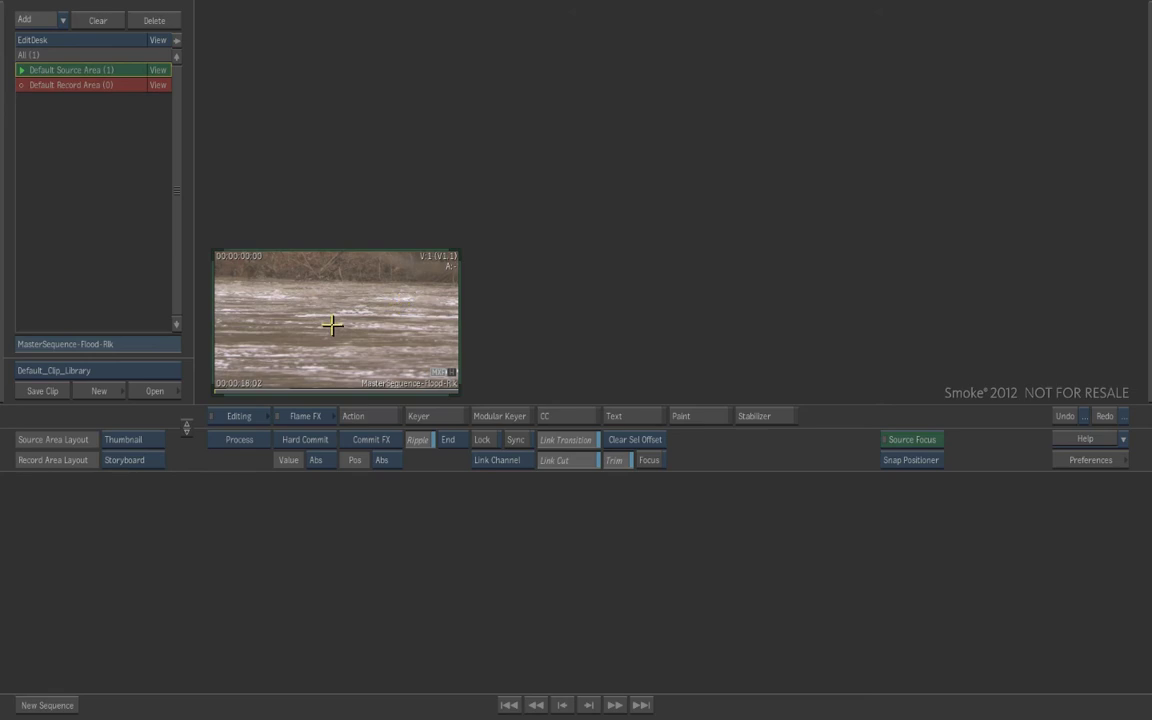
Step: Put MasterSequence-Flood-Rlk on the record timeline, expand track V1.1, and scrub through its shots
drag(333, 323, 591, 553)
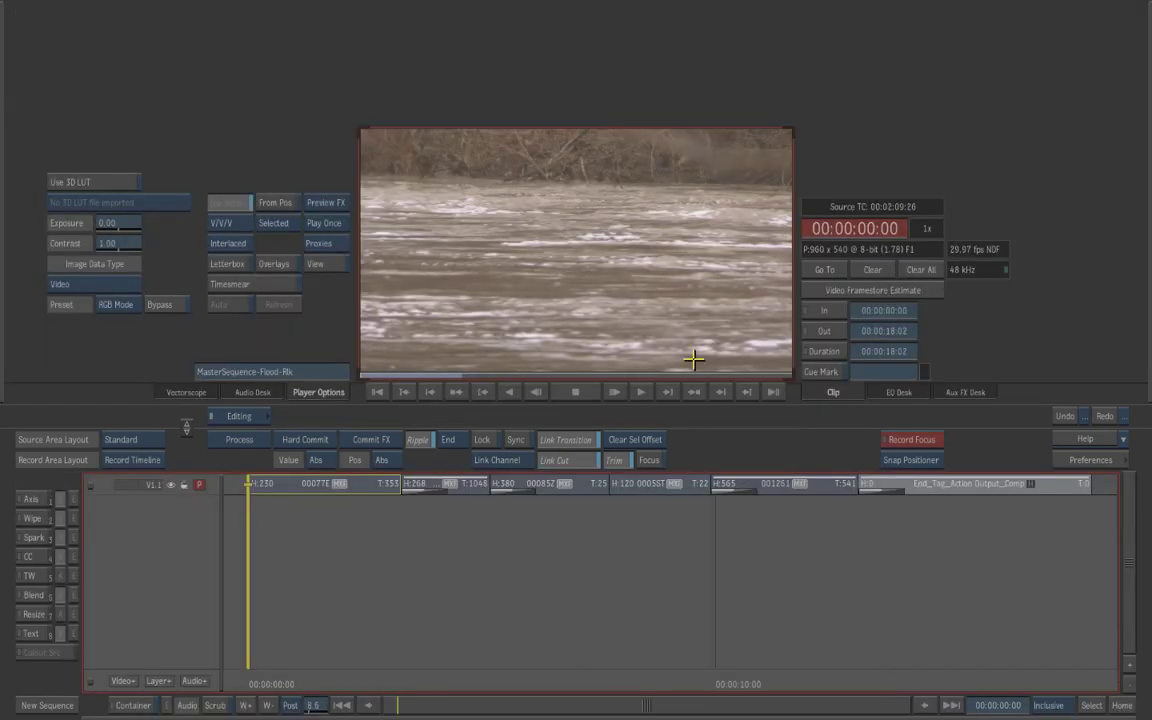
drag(267, 674, 468, 648)
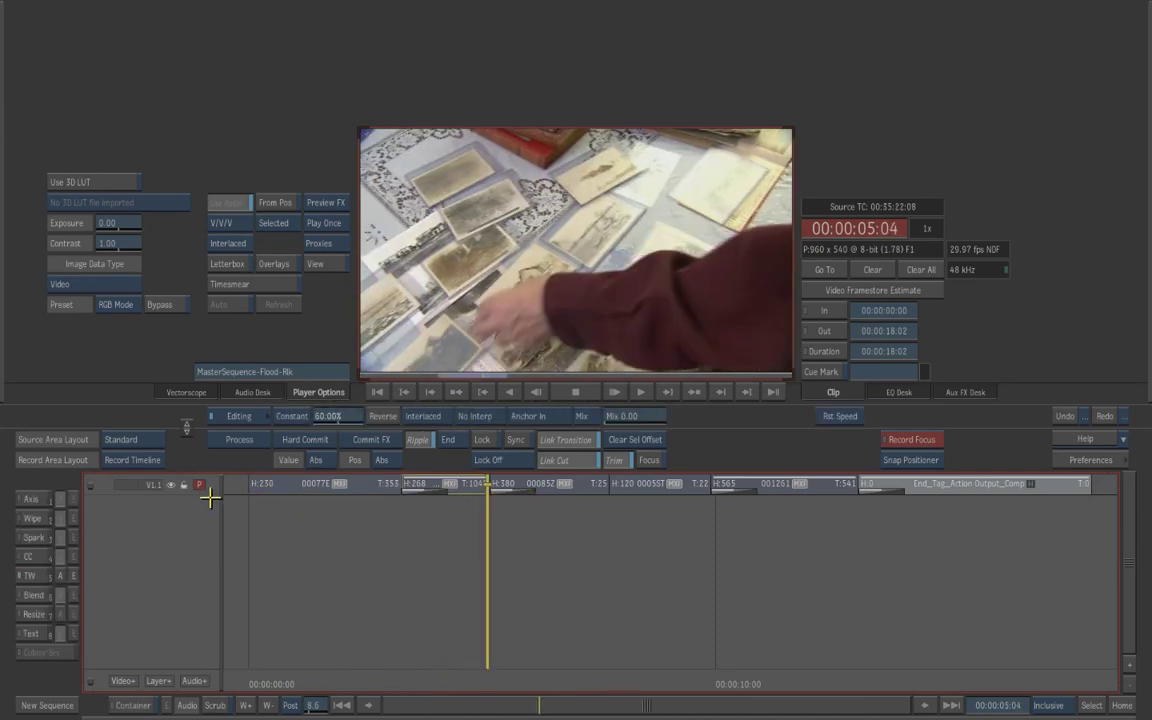
click(206, 505)
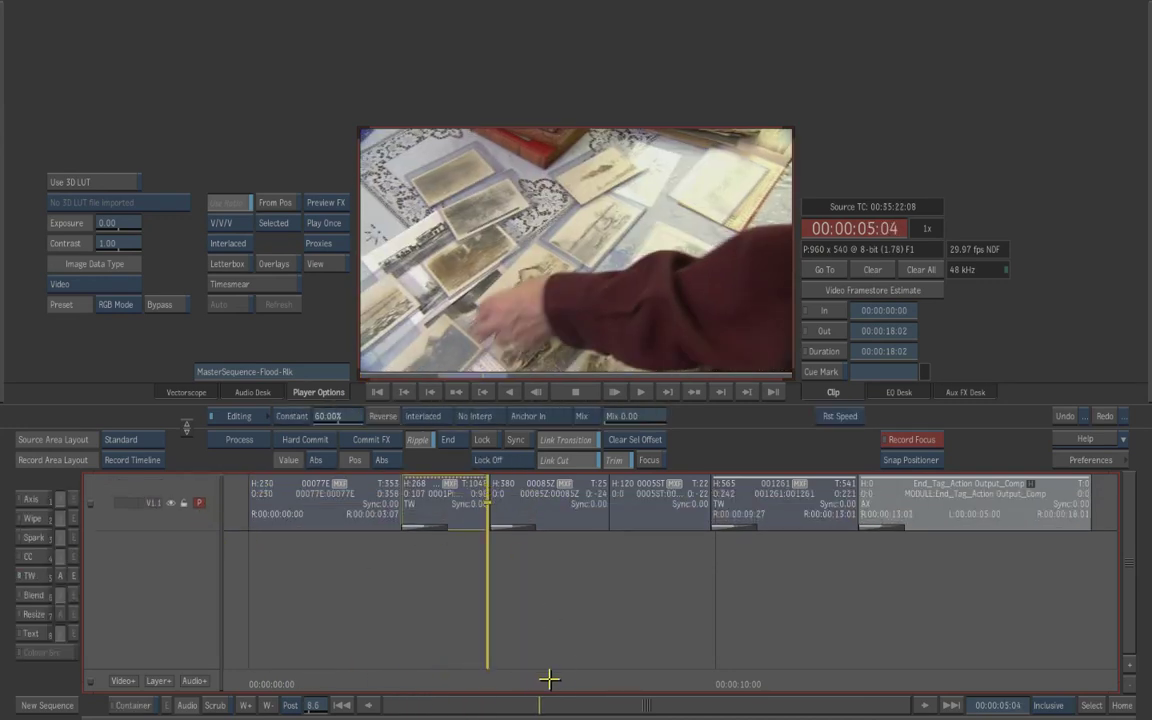
drag(548, 679, 962, 648)
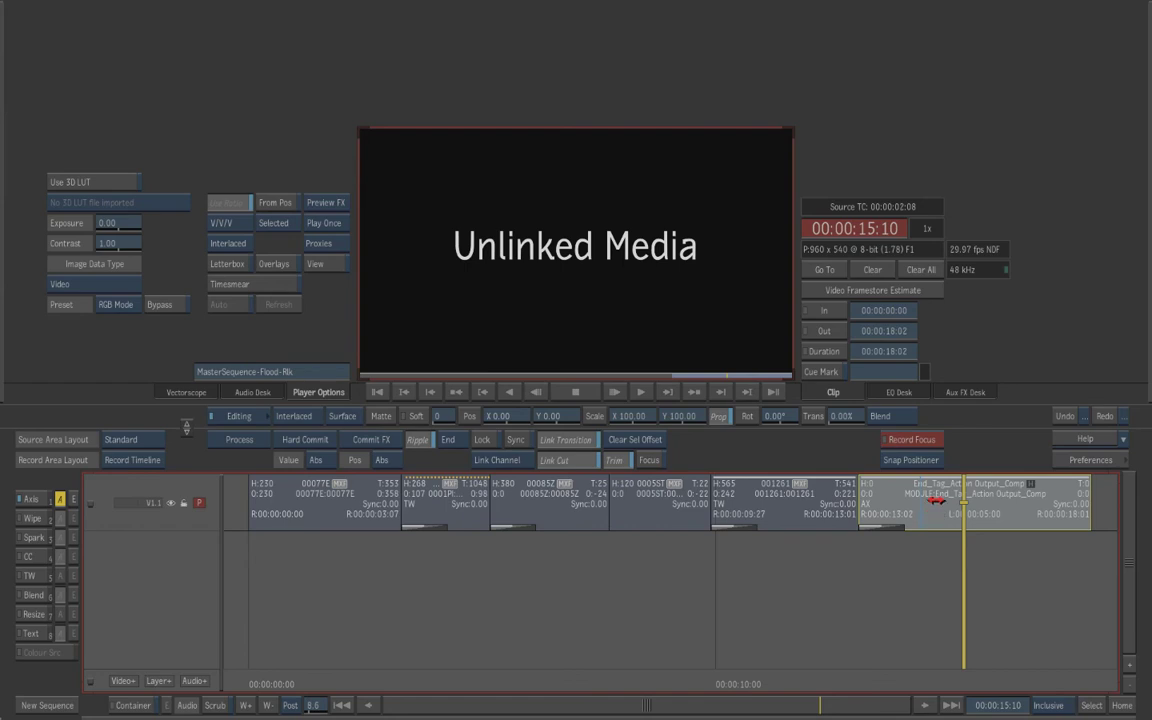
click(132, 459)
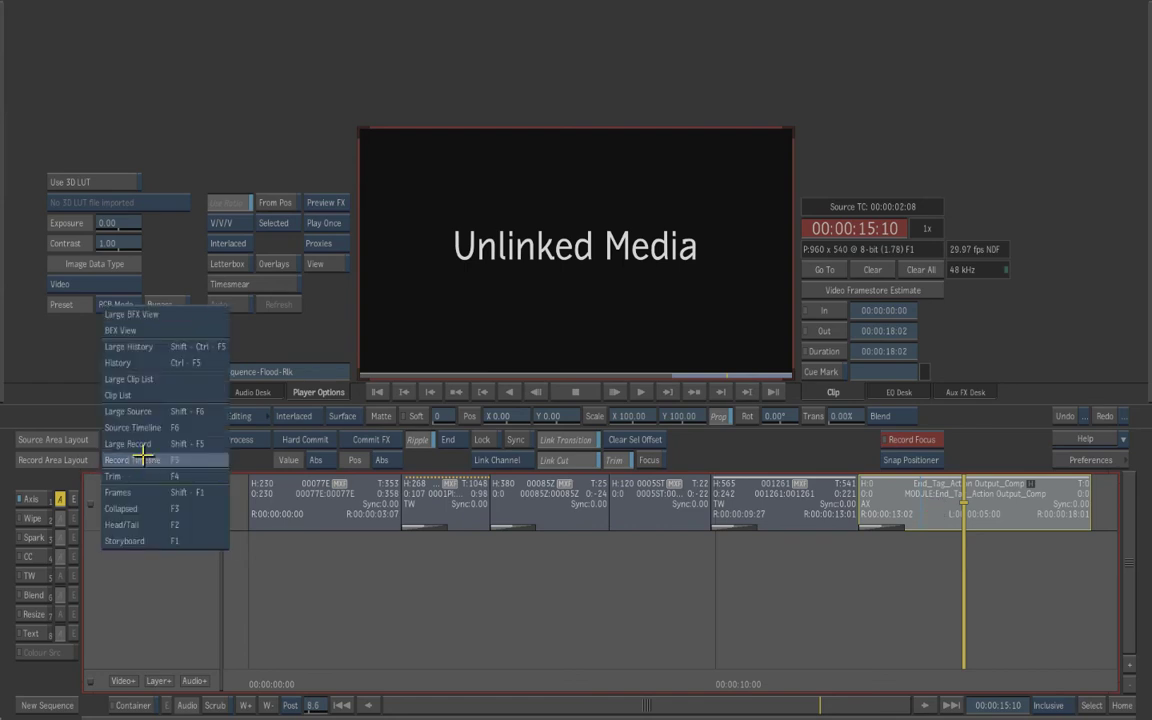
Step: In the history schematic, match the washed_metal_texture and 000275 sources onto the desk
click(168, 350)
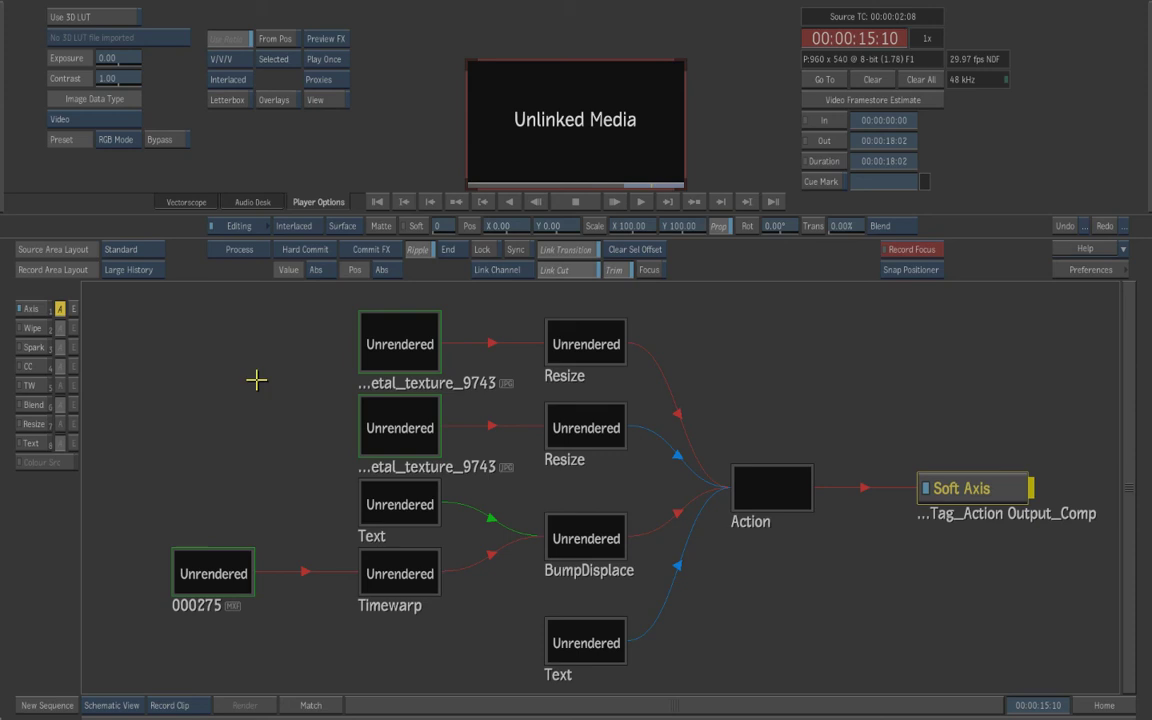
click(398, 342)
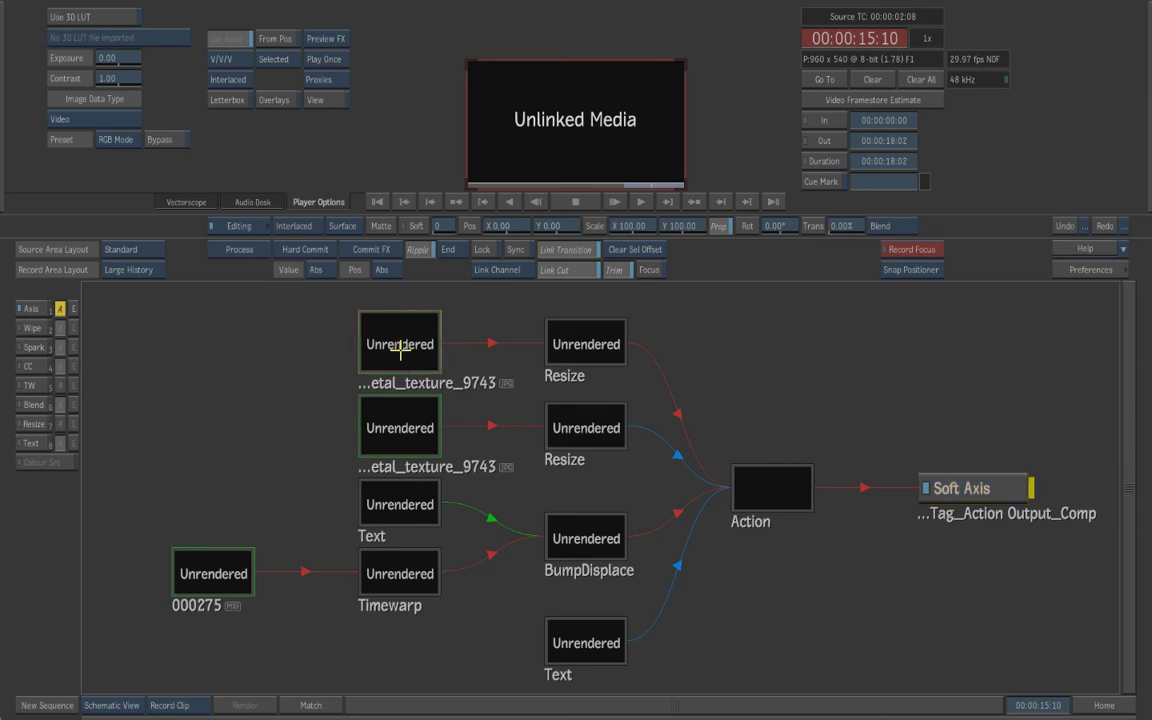
click(308, 703)
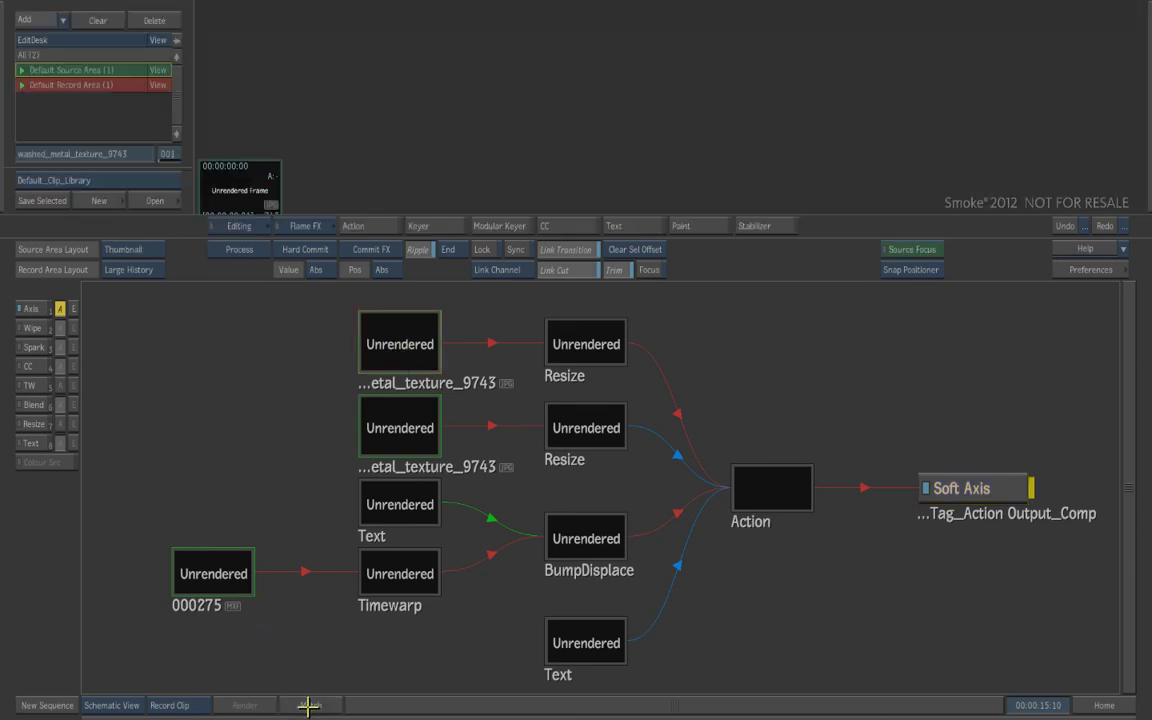
drag(241, 187, 540, 193)
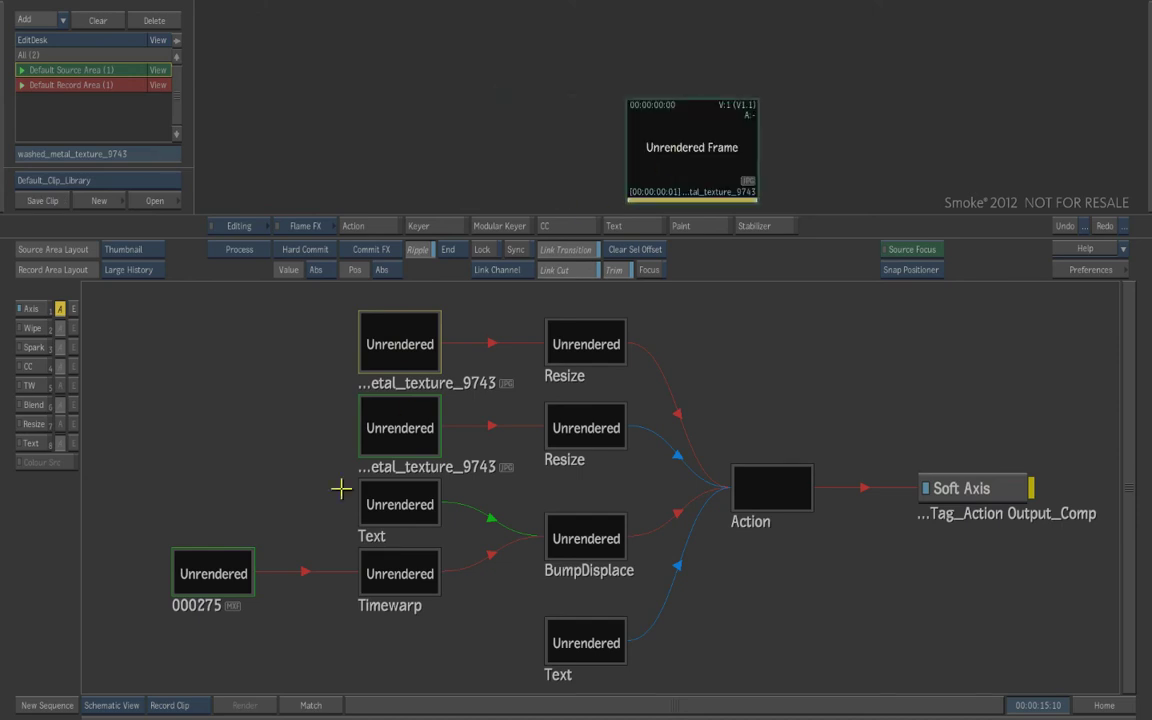
click(308, 706)
drag(244, 151, 500, 200)
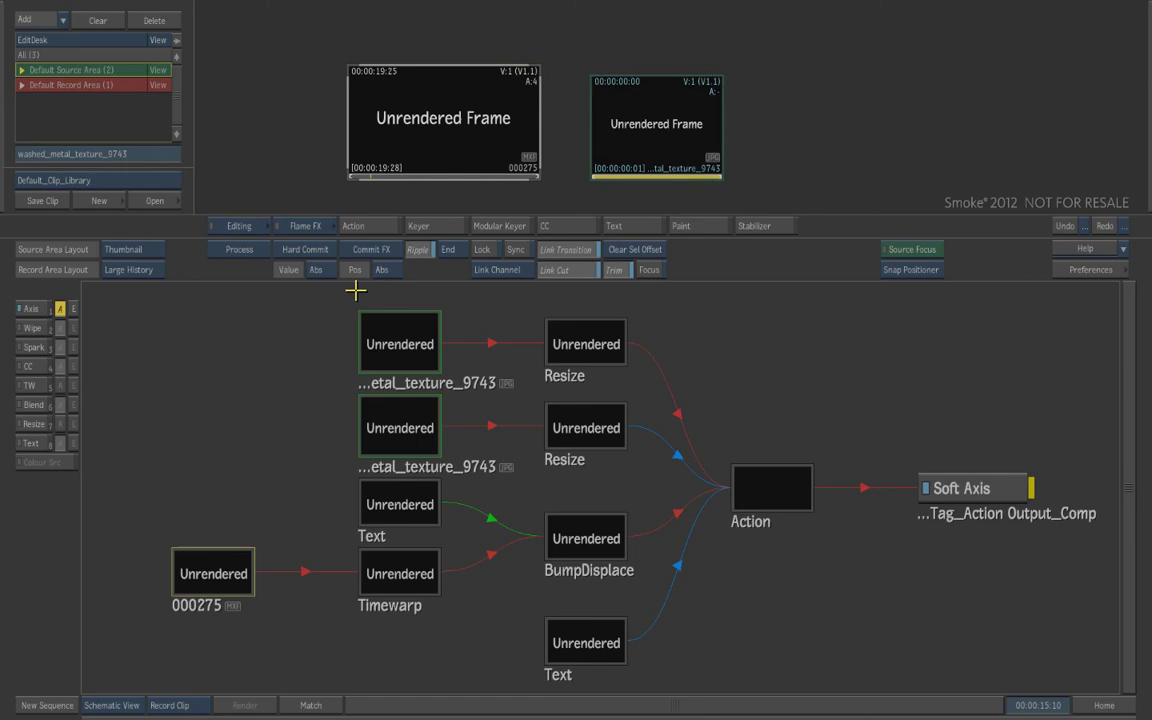
Step: Select both matched source clips and move them into the RELINK_ME library
key(Escape)
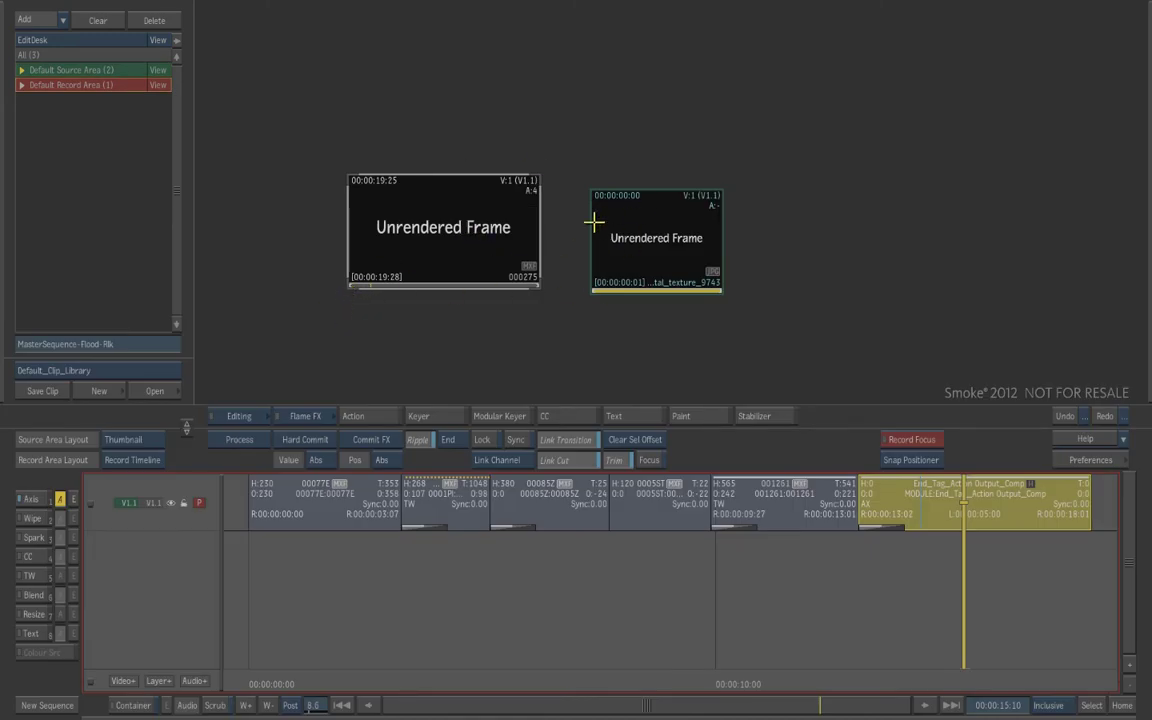
click(650, 278)
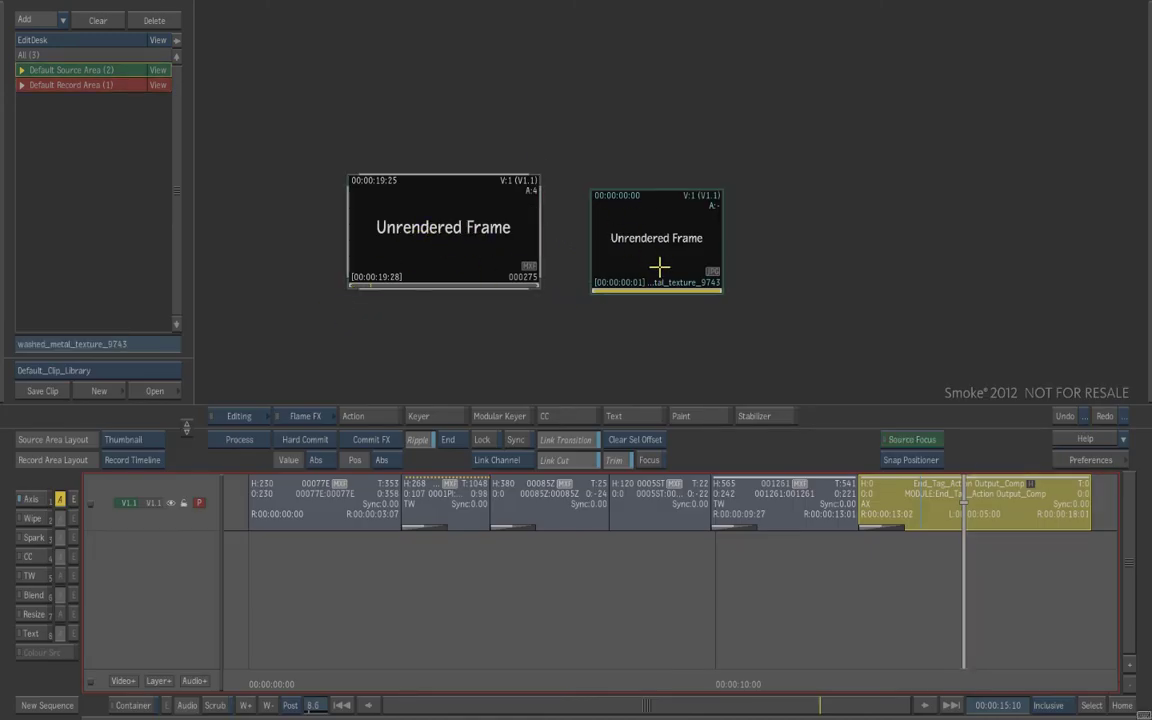
drag(323, 127, 362, 302)
drag(463, 270, 156, 350)
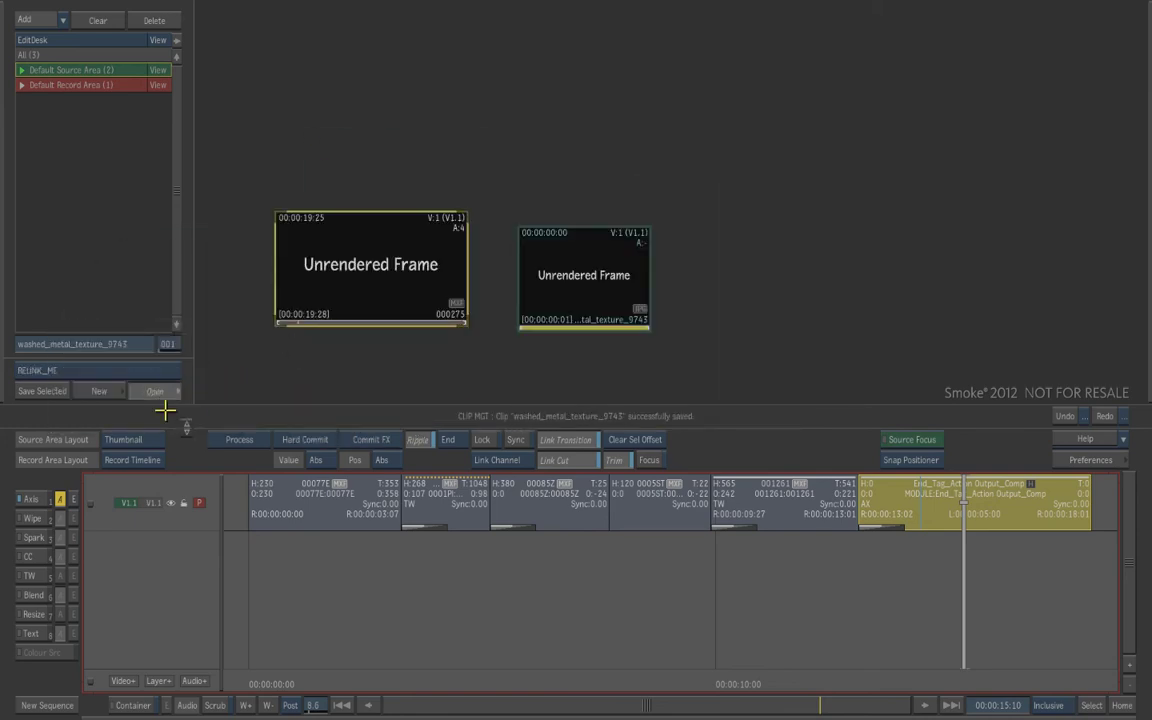
click(156, 391)
Step: Unlink all video and audio from clips 000275 and washed_metal_texture_9743, then stack two library panels
click(540, 157)
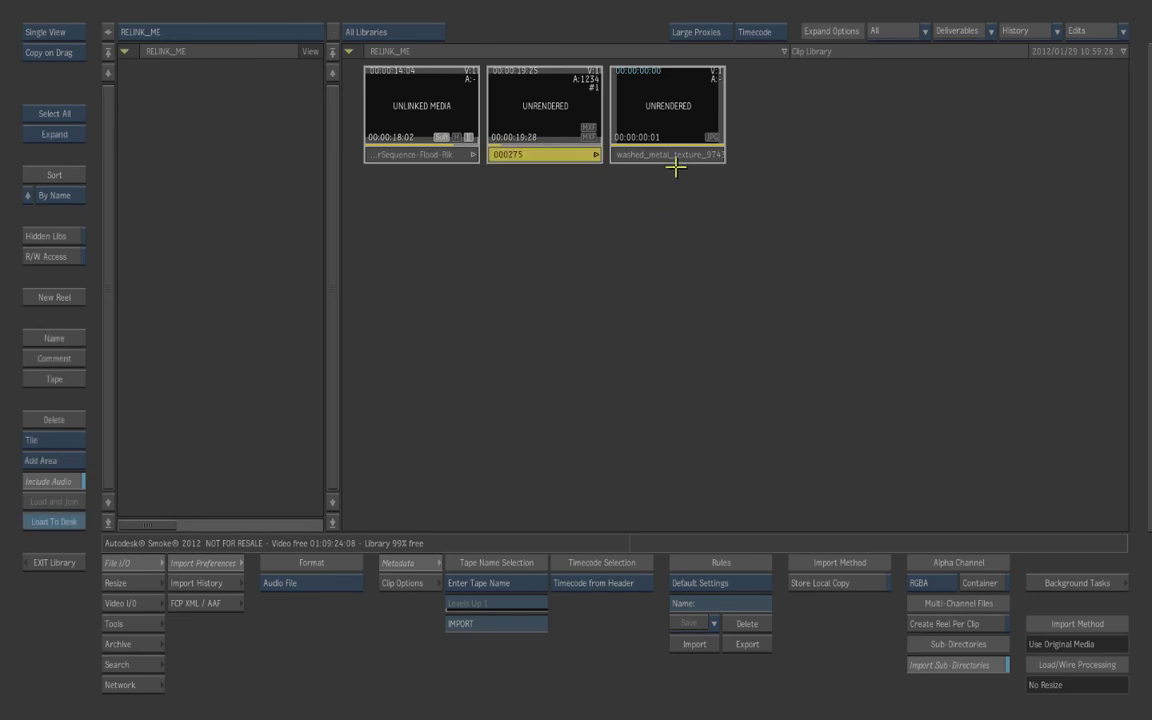
click(668, 156)
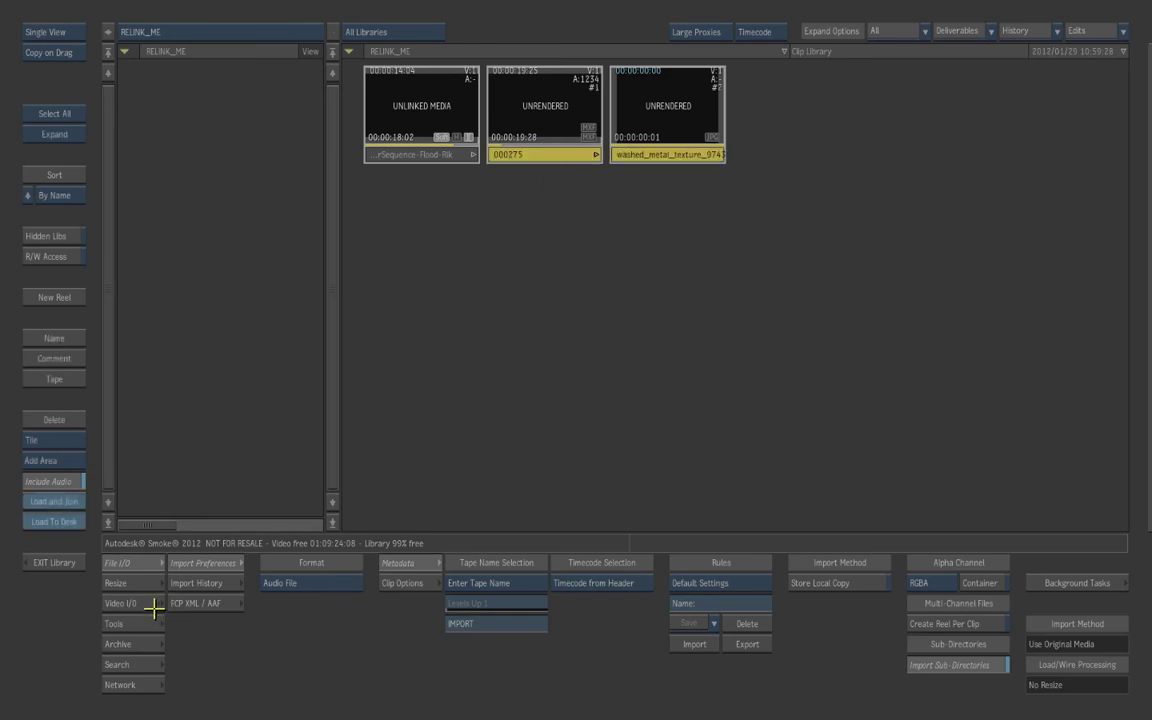
click(123, 623)
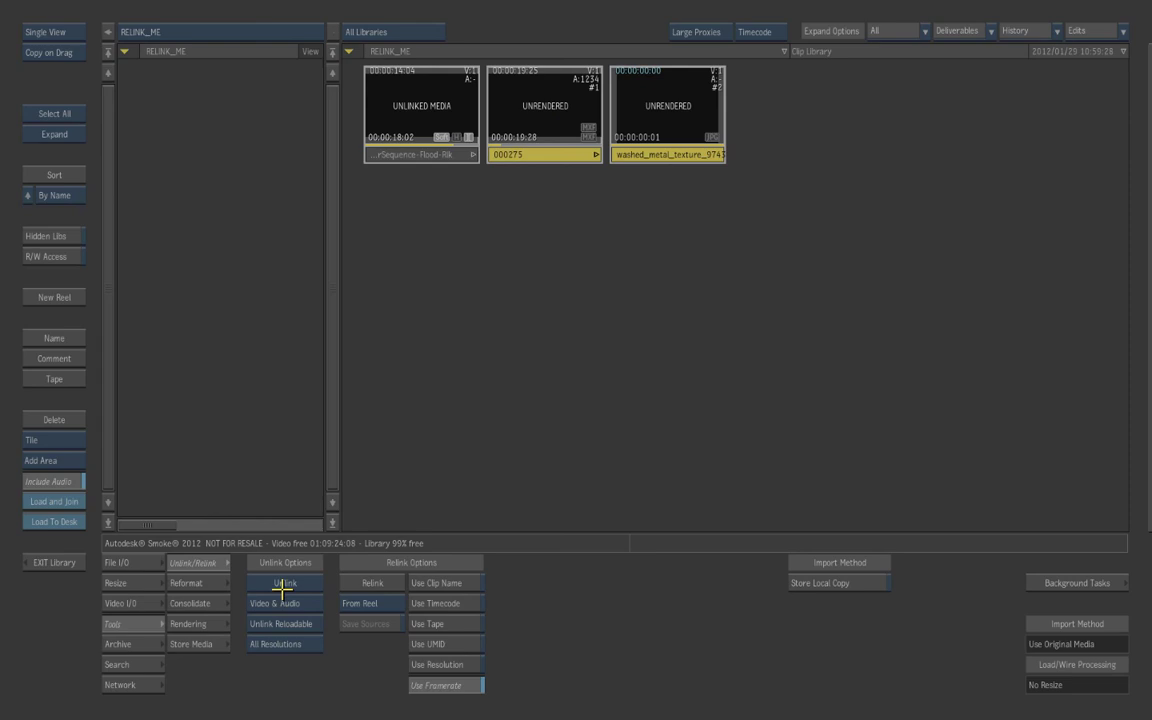
click(285, 603)
click(287, 603)
click(303, 628)
click(270, 560)
click(287, 585)
click(285, 584)
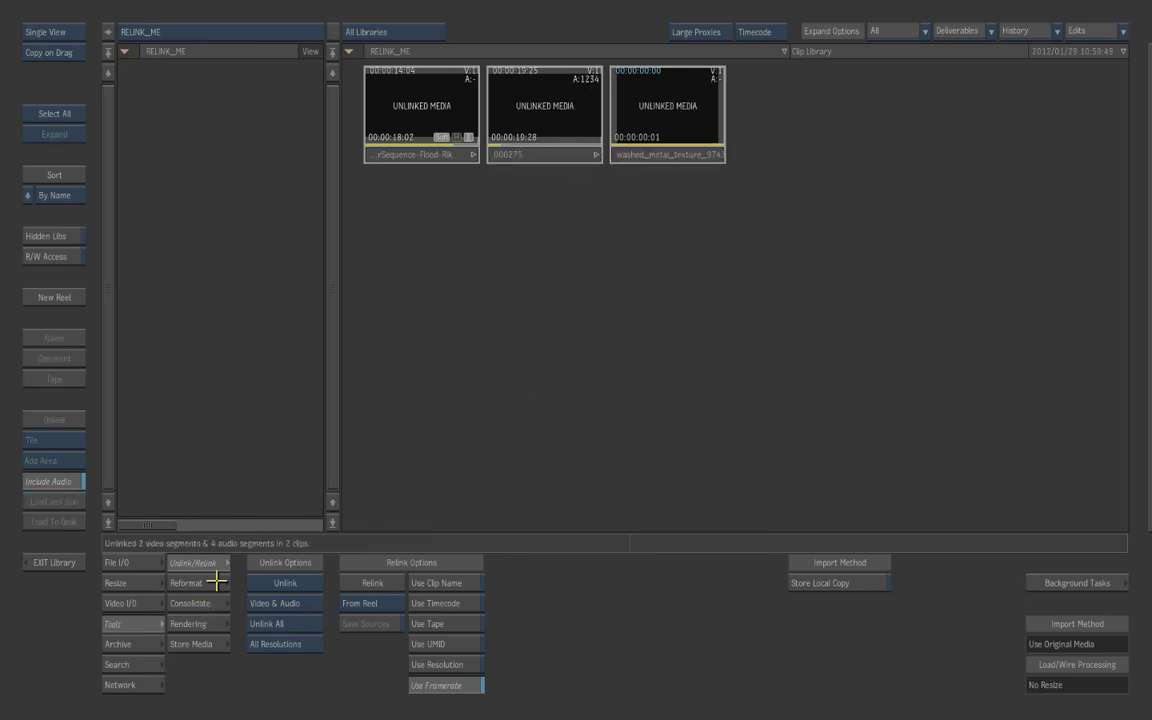
click(55, 31)
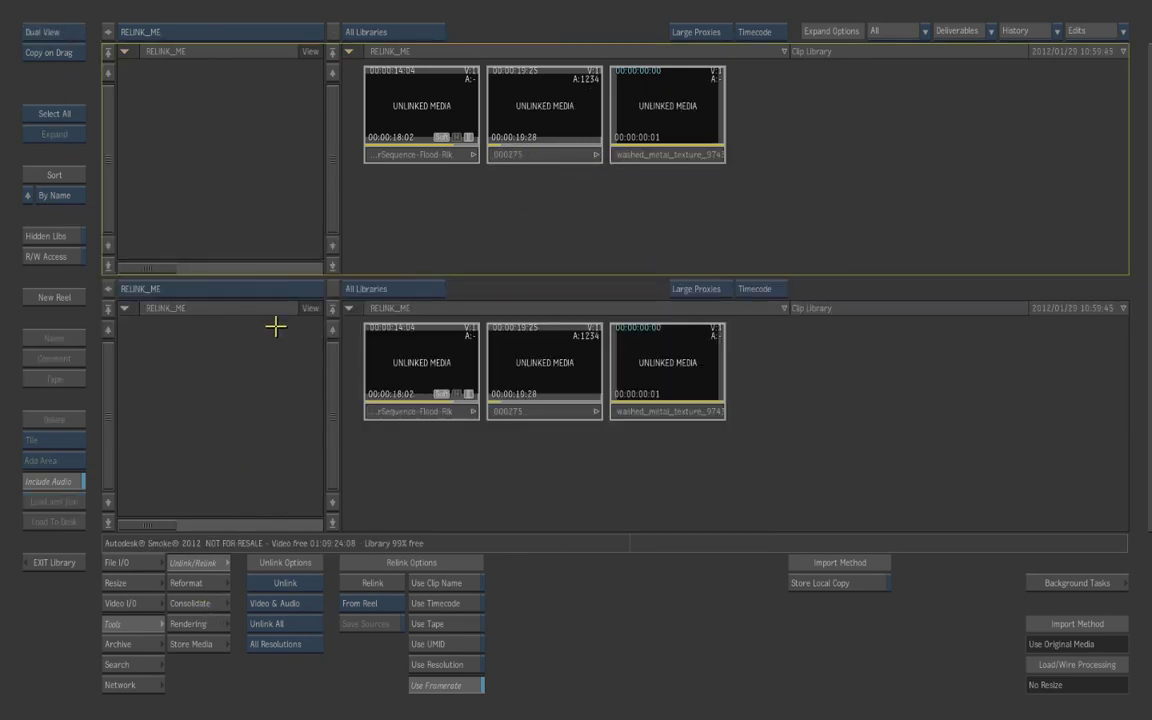
Step: Browse the network gateway, expanding the SMC-TVs-MacBook-Pro server and the Users/SMCTV folders
click(262, 288)
click(240, 374)
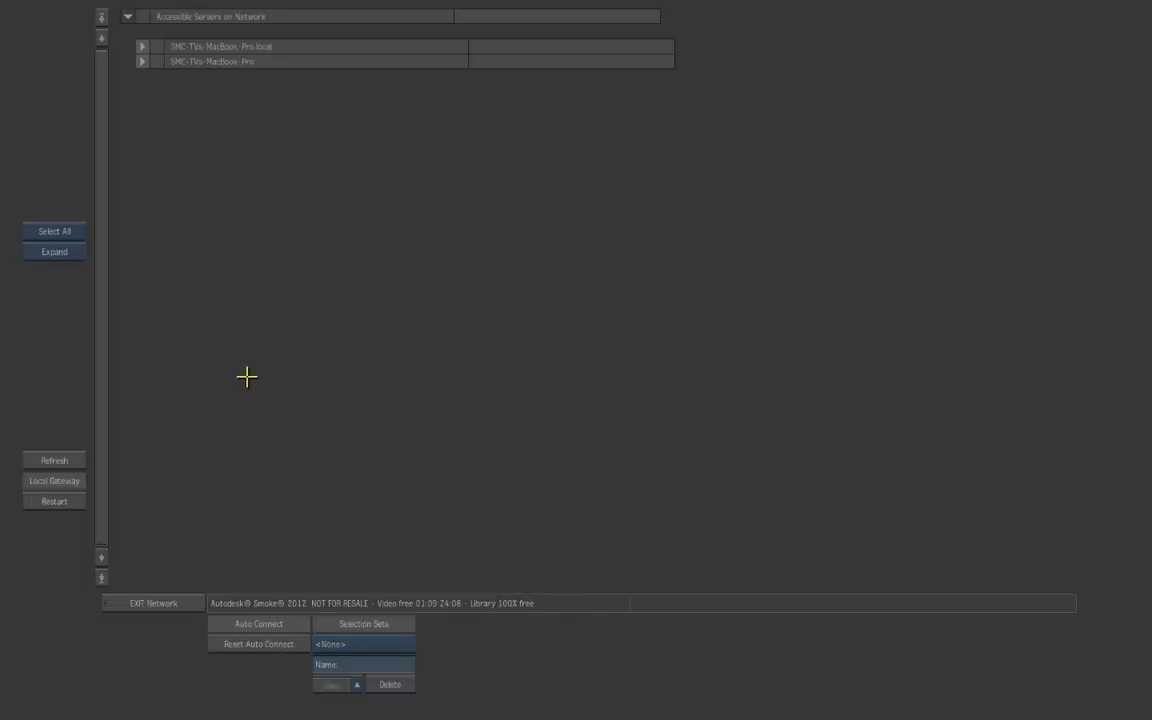
click(141, 61)
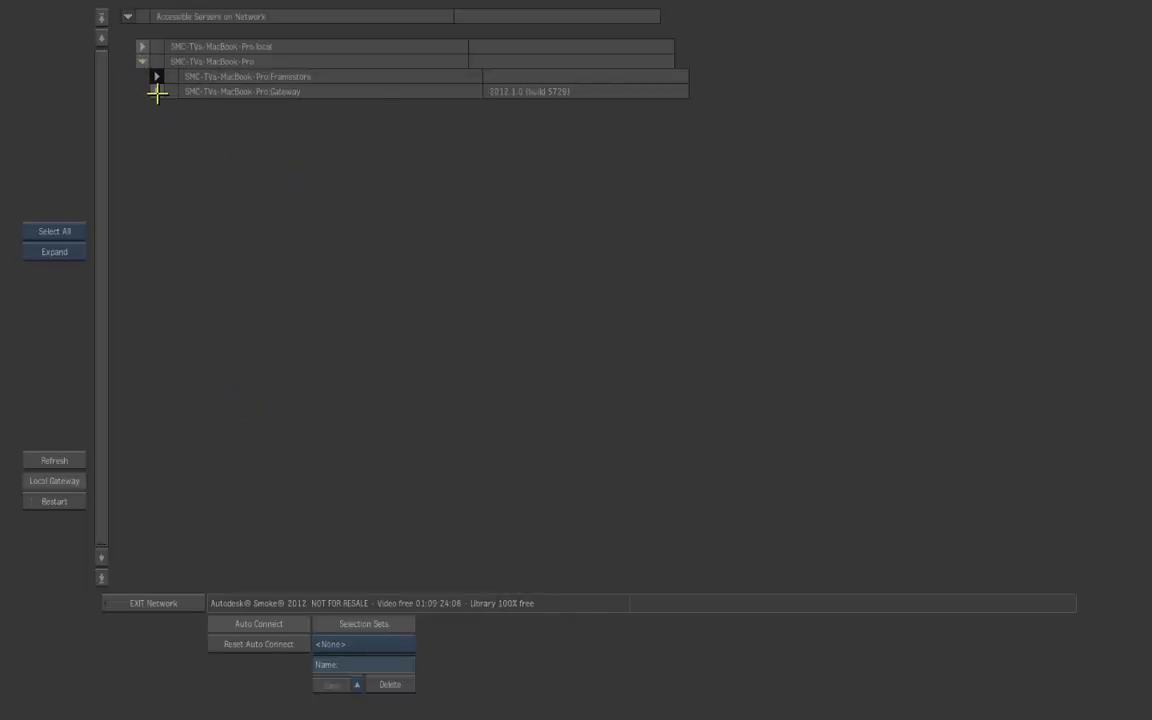
click(156, 91)
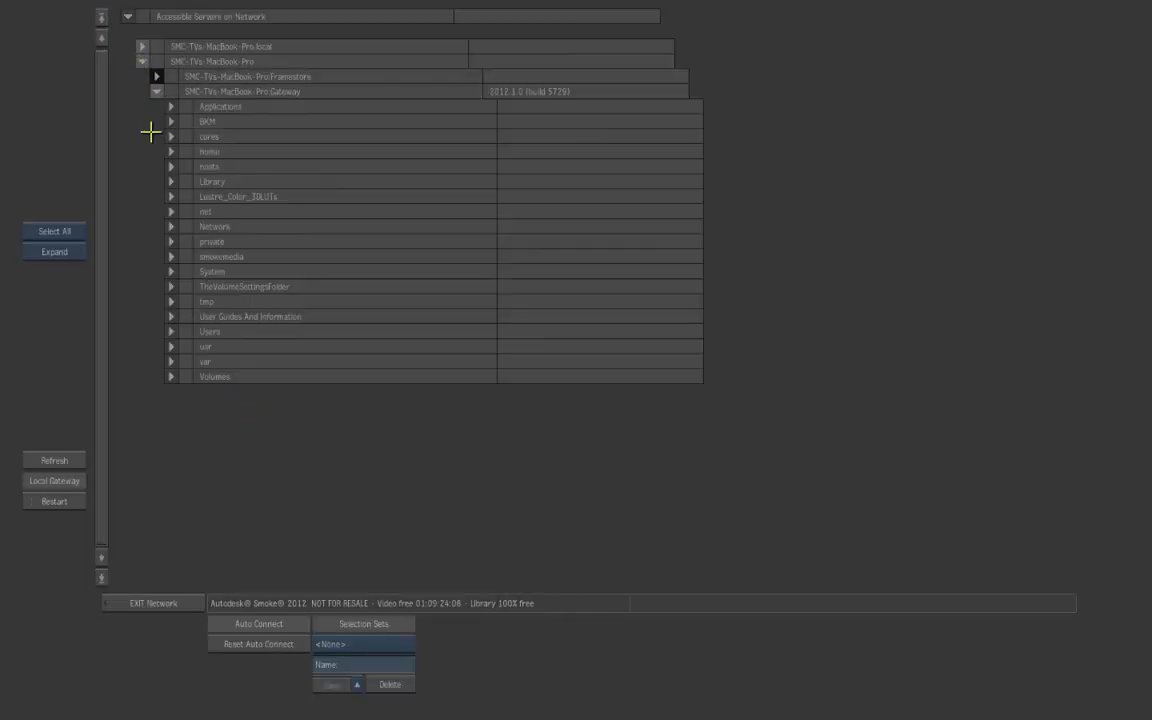
click(170, 331)
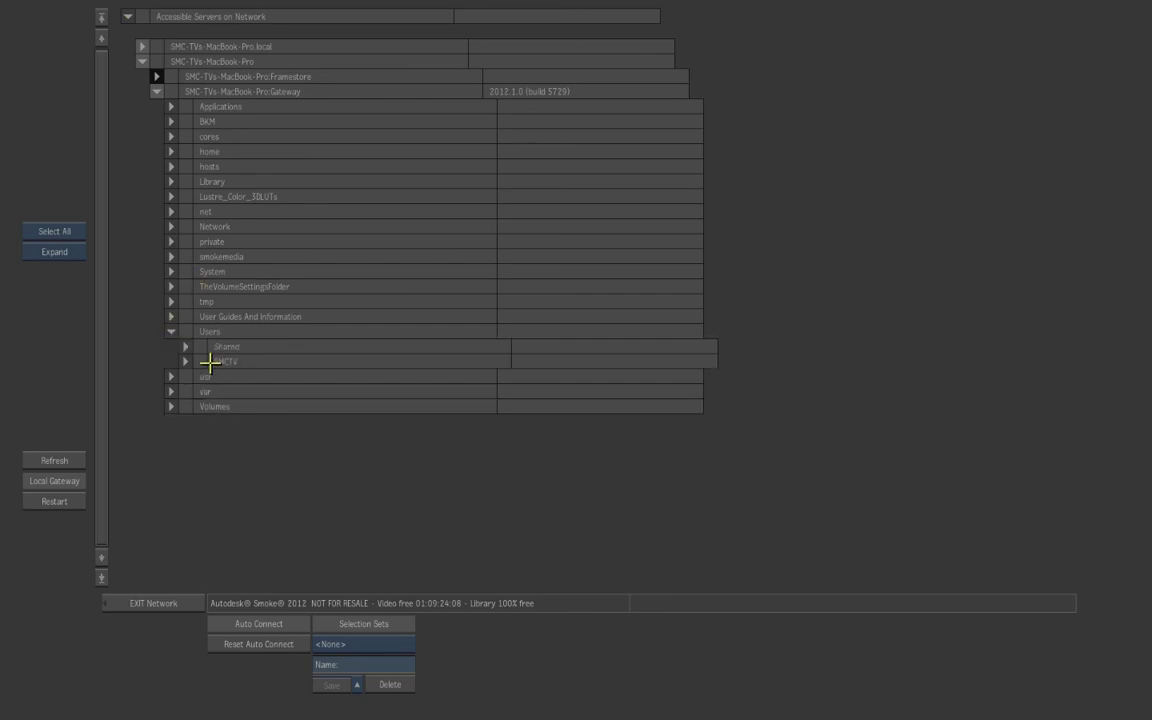
click(185, 361)
scroll(92, 430, down, 4)
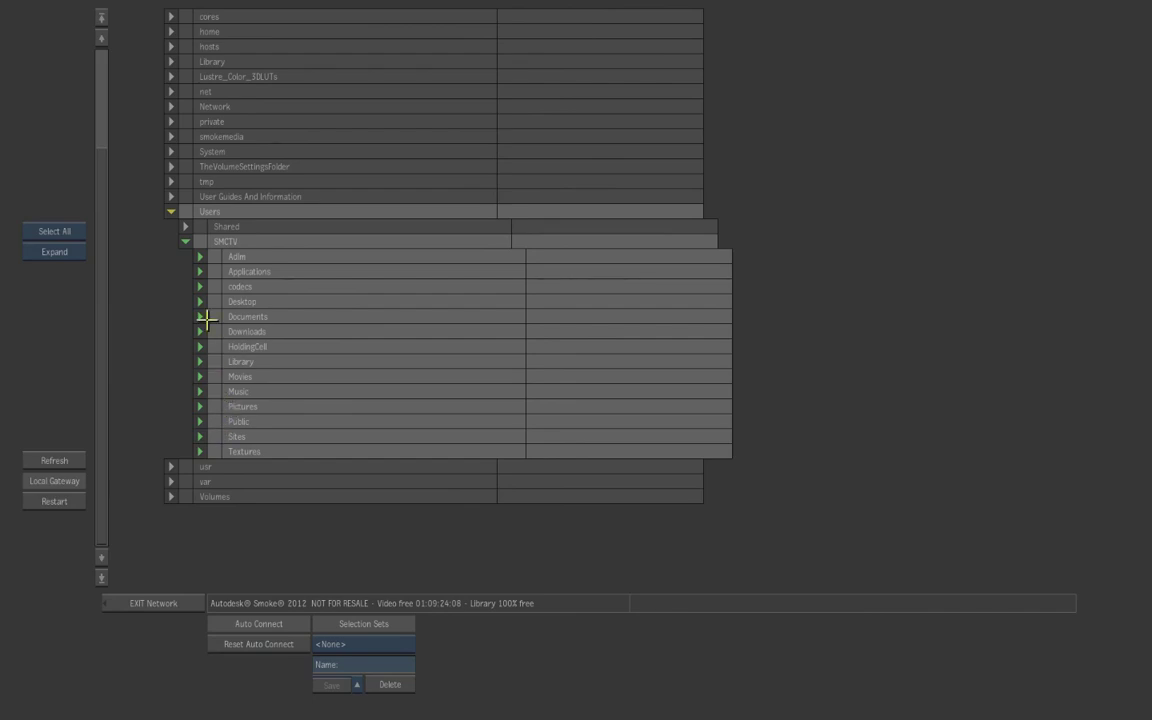
Step: Expand Volumes/BACK UP/STS 2011/Storm spotter, pick Card 1 as the source, and exit Network
click(171, 496)
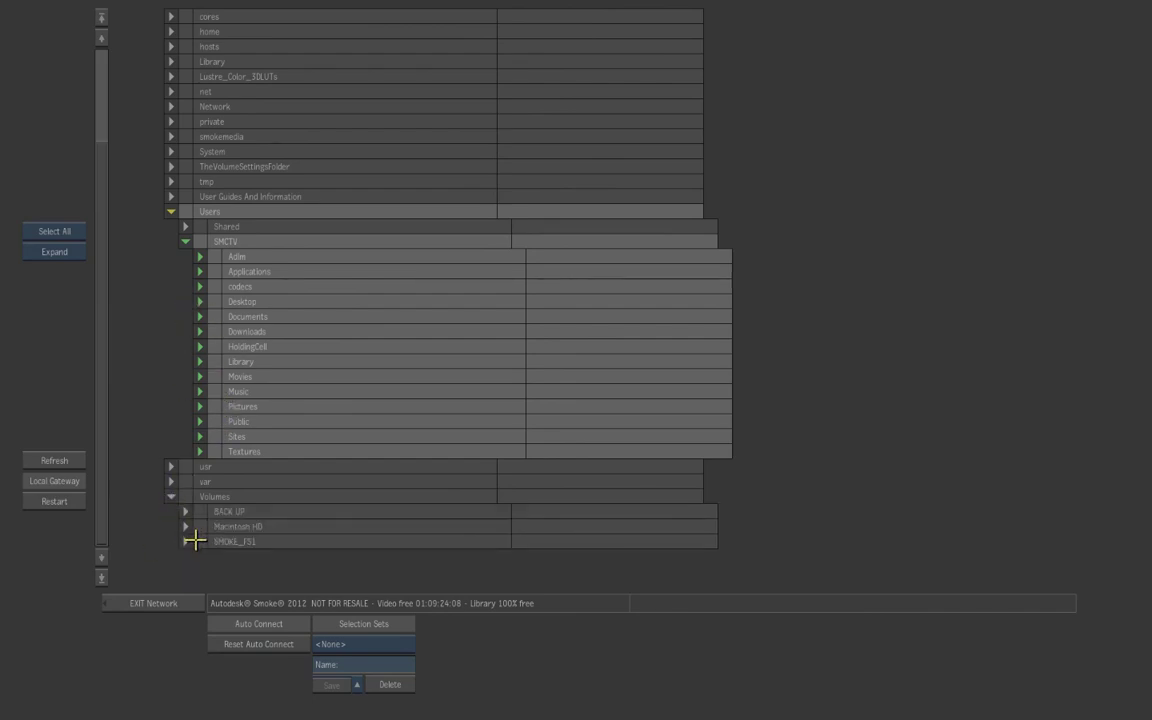
click(185, 511)
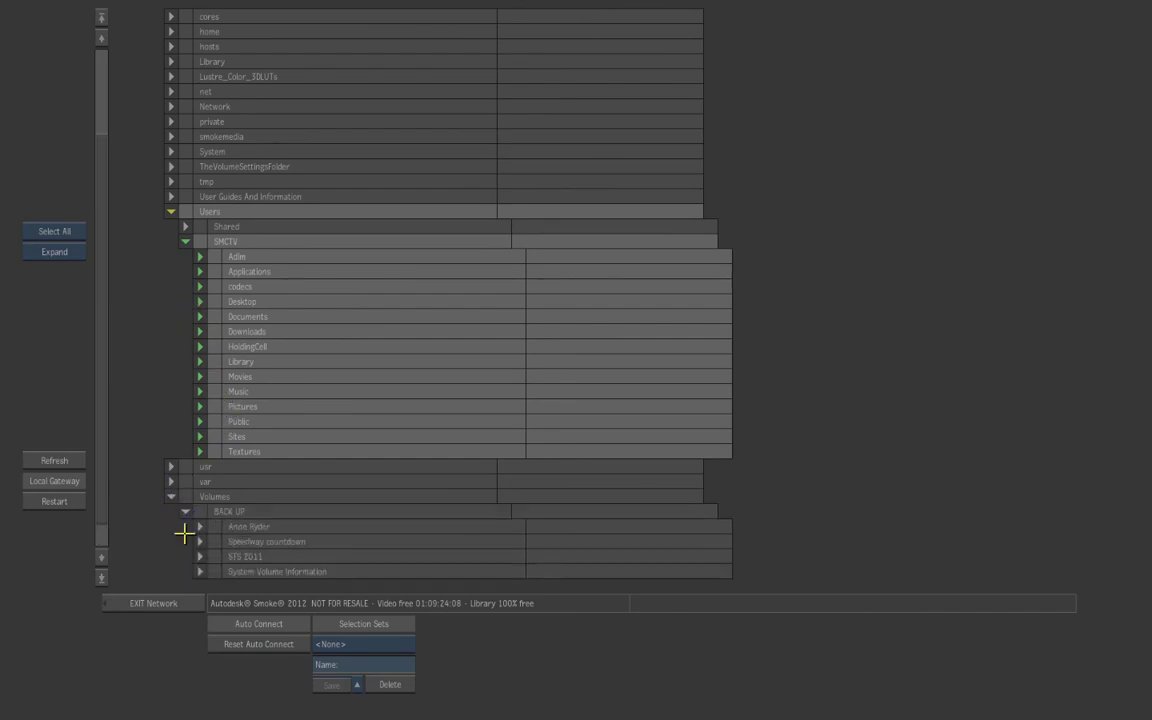
scroll(100, 538, down, 8)
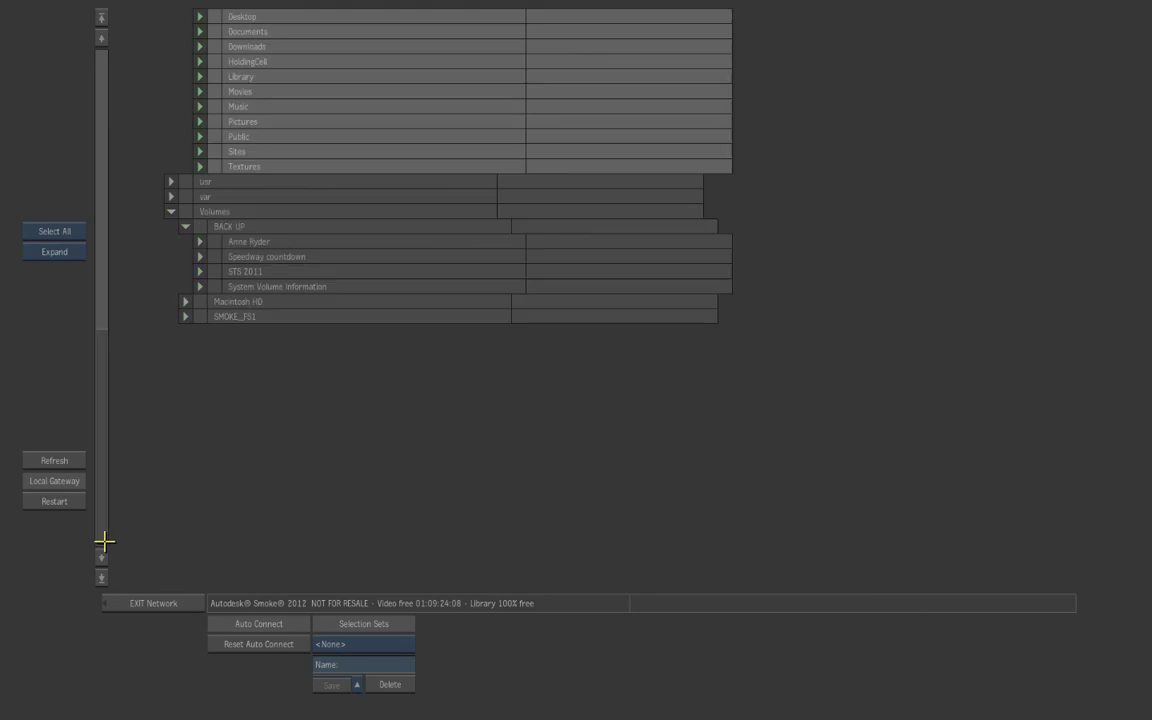
click(200, 271)
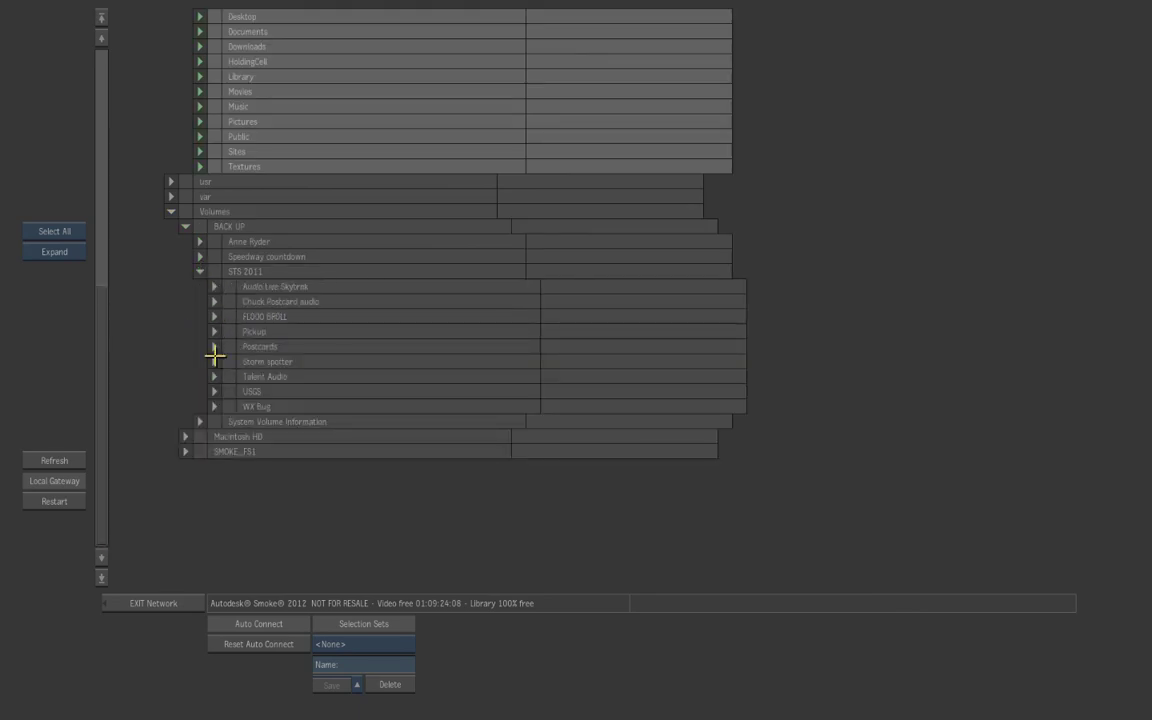
click(214, 358)
click(266, 377)
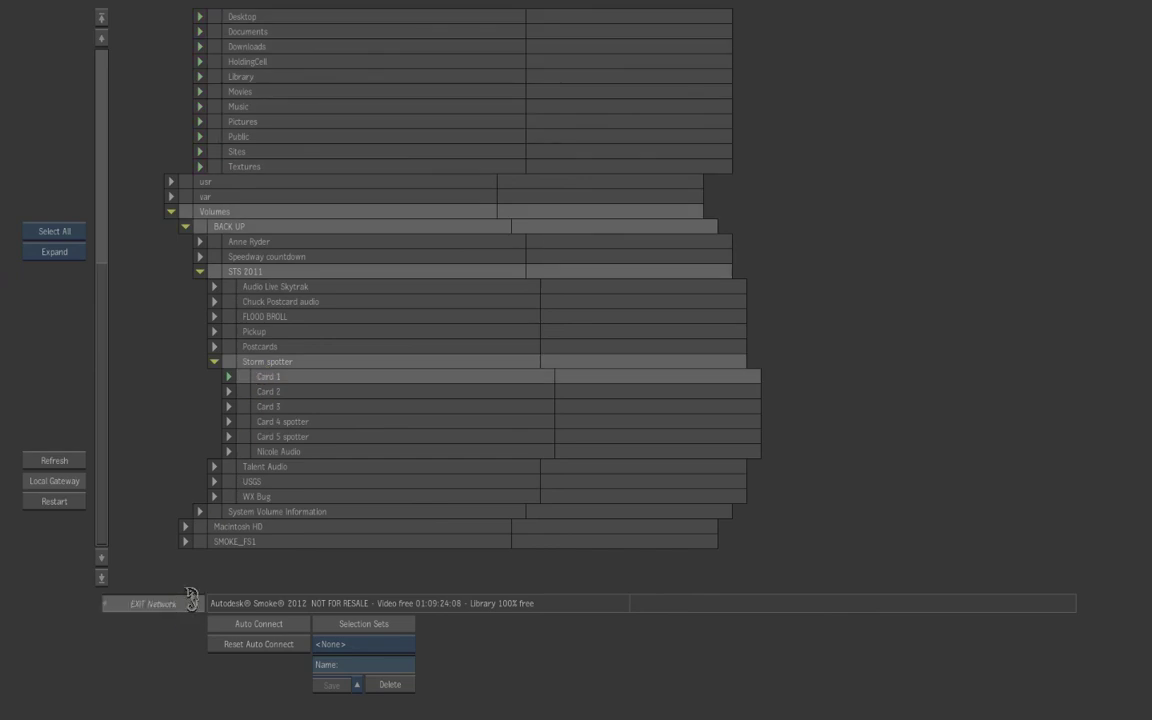
click(191, 598)
Step: Load Card 1 in the lower panel and select clip 000275 in both Card 1 and RELINK_ME
click(285, 288)
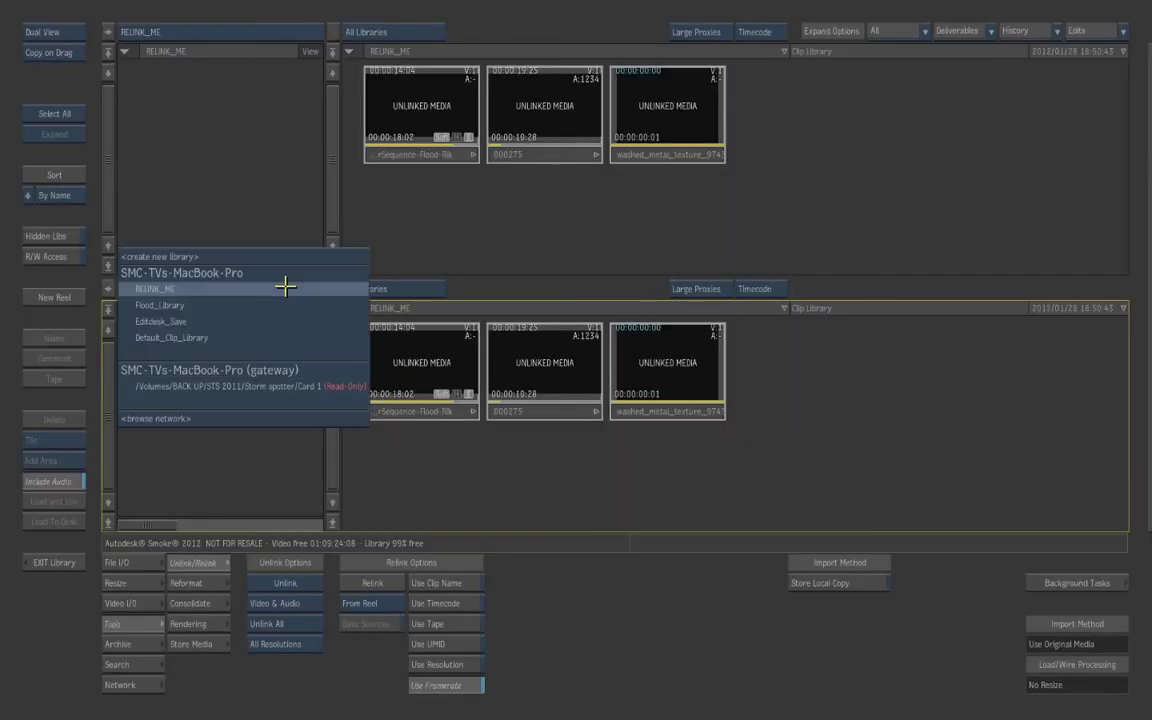
click(263, 384)
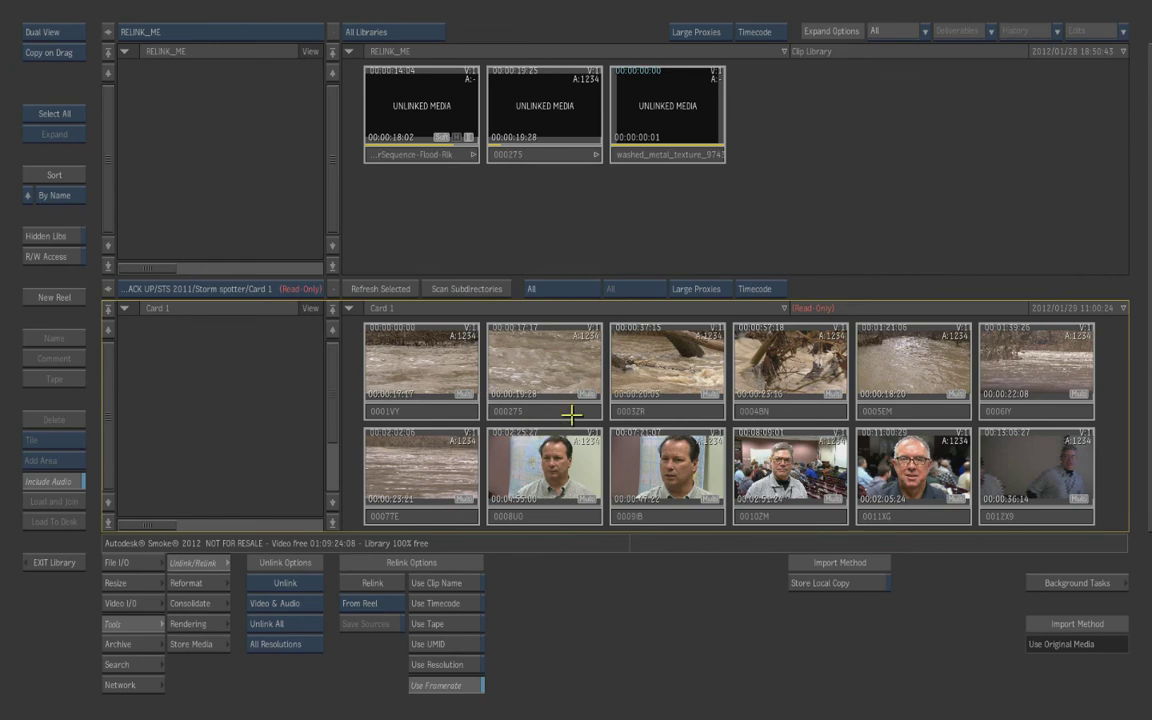
click(492, 385)
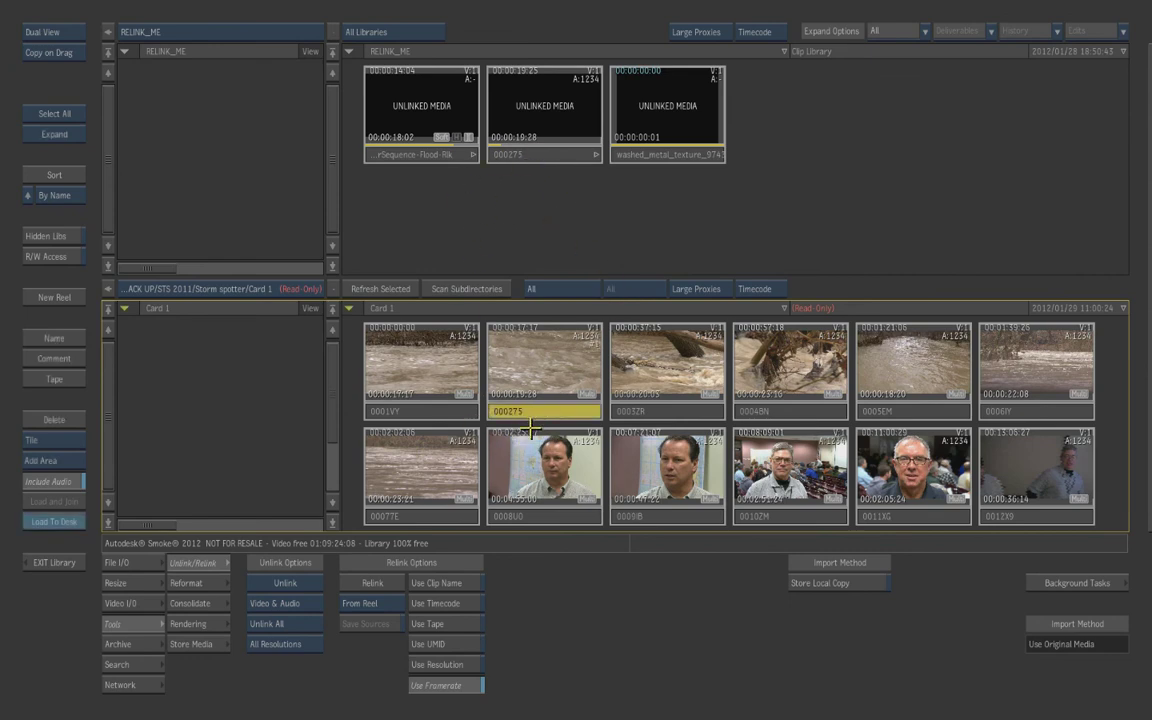
click(540, 150)
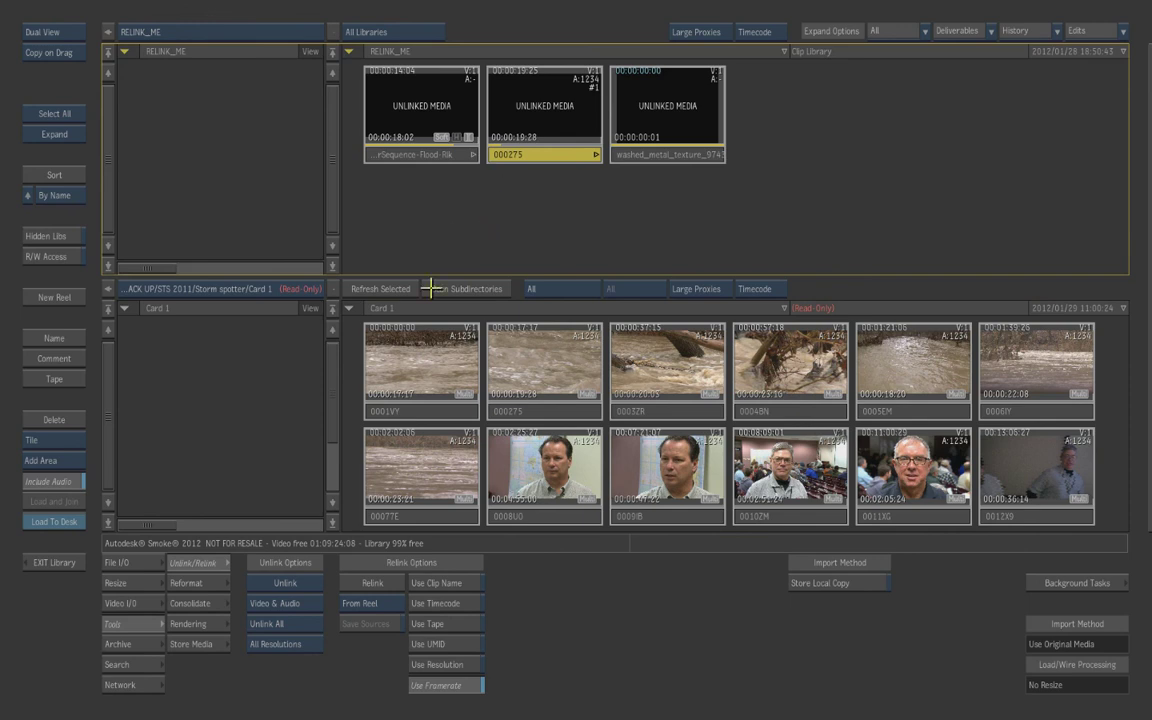
Step: Relink 000275 from the gateway using clip name and timecode matching, confirming the relink
click(372, 601)
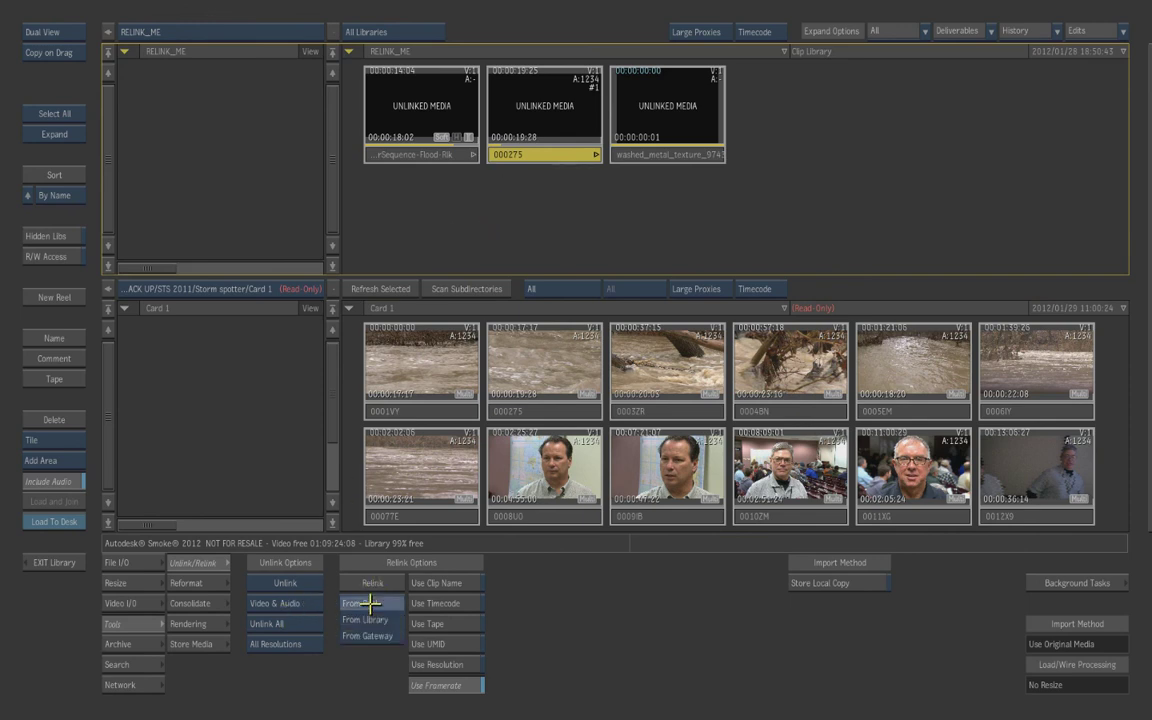
click(367, 620)
click(425, 583)
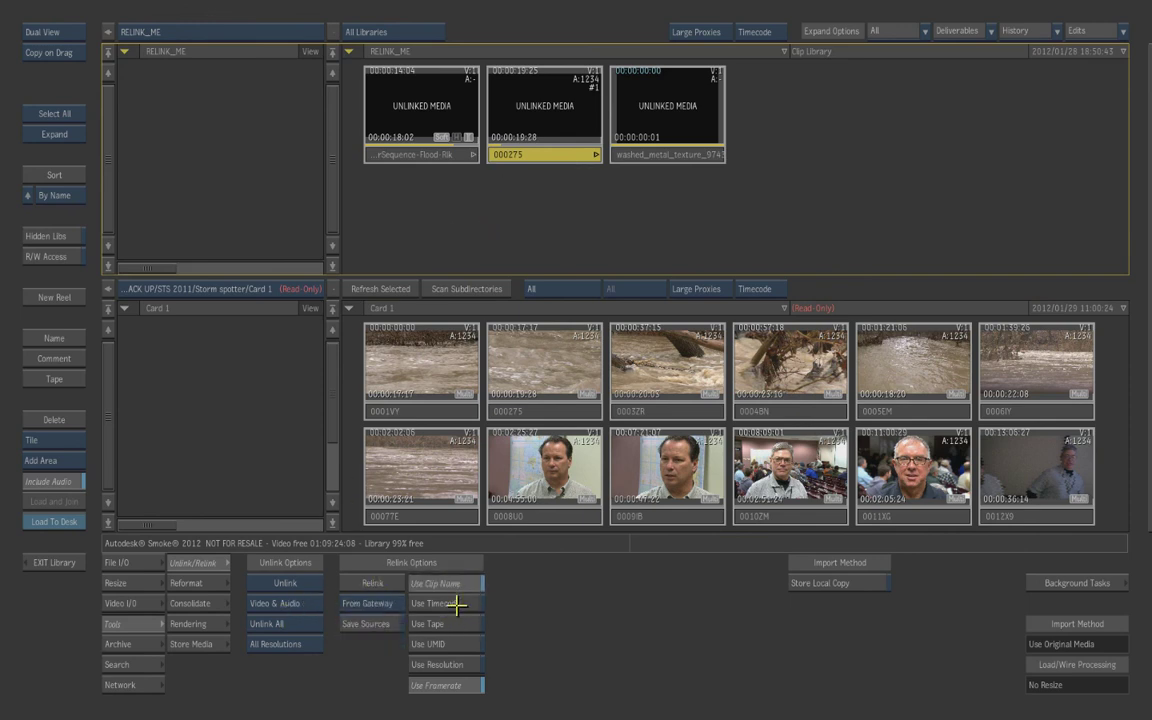
click(425, 603)
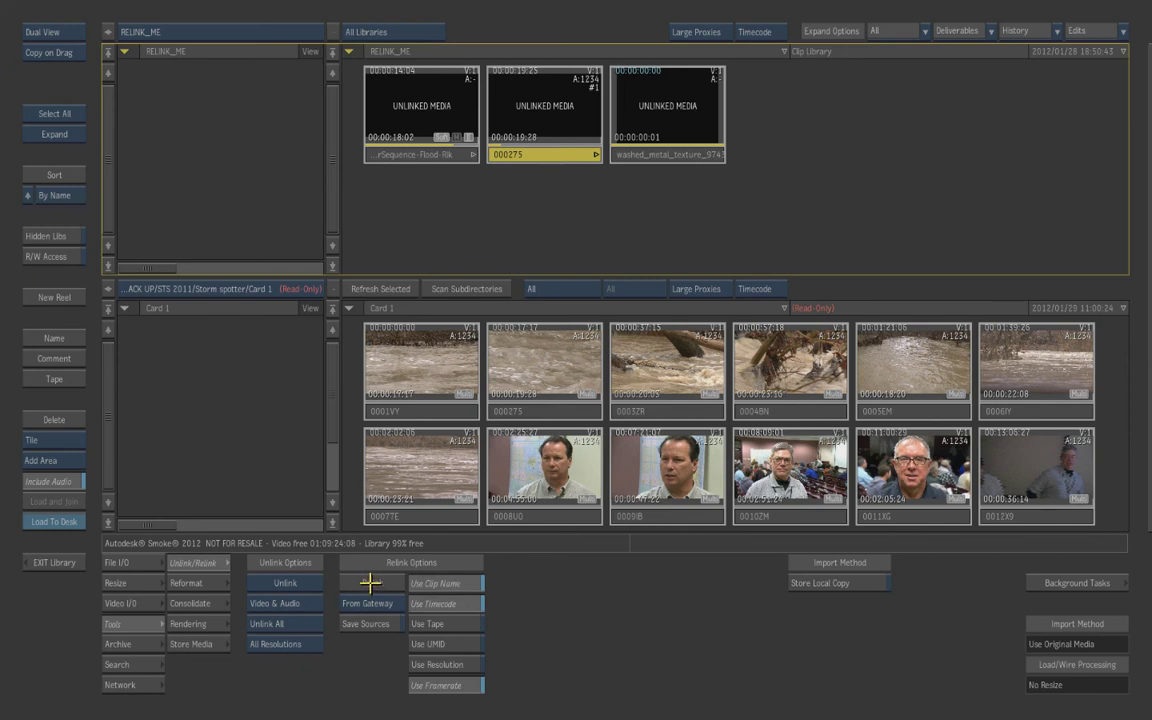
click(370, 583)
click(372, 583)
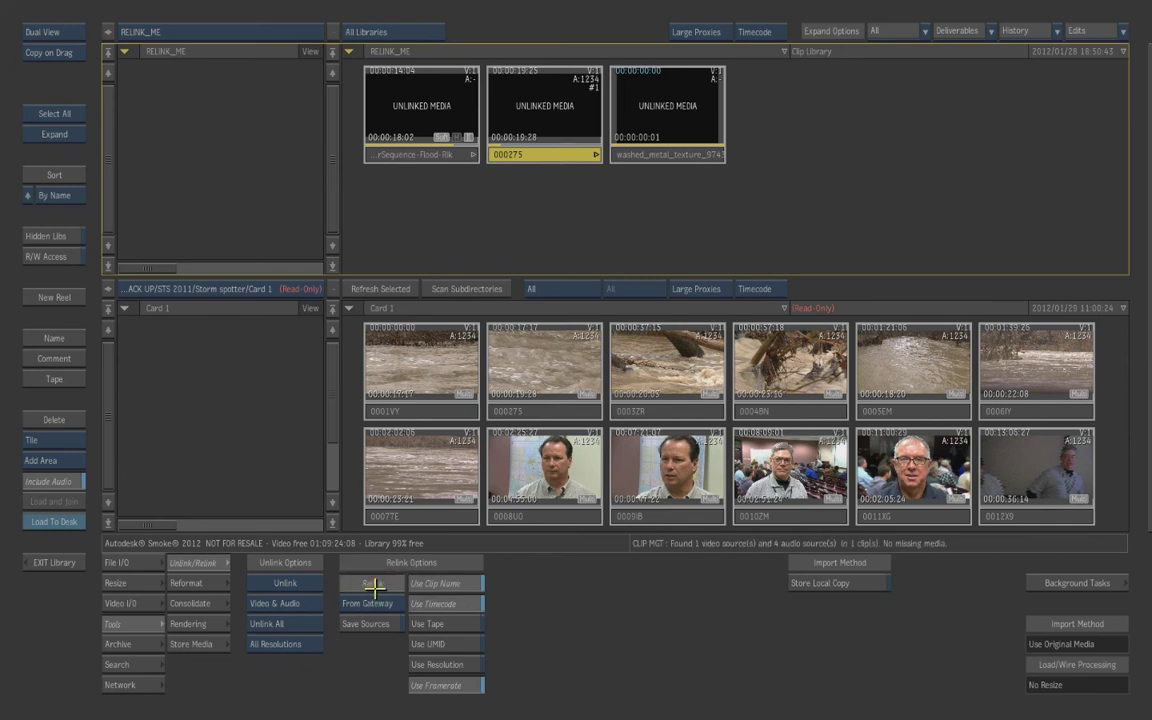
click(373, 583)
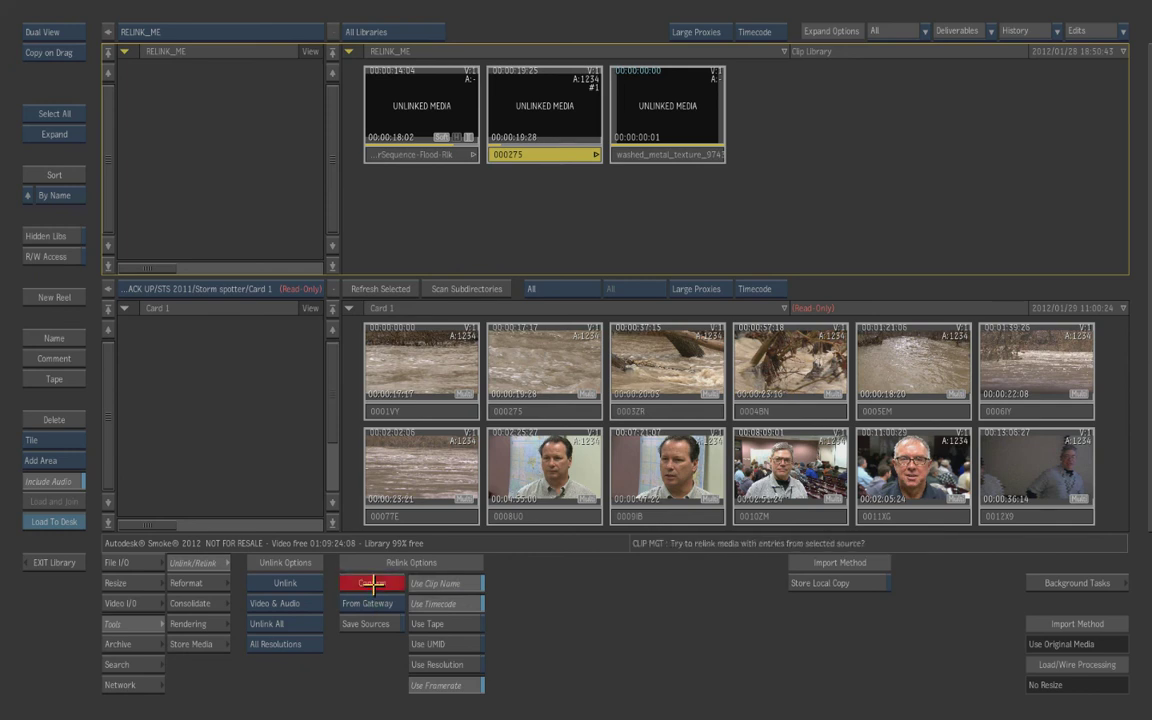
click(372, 585)
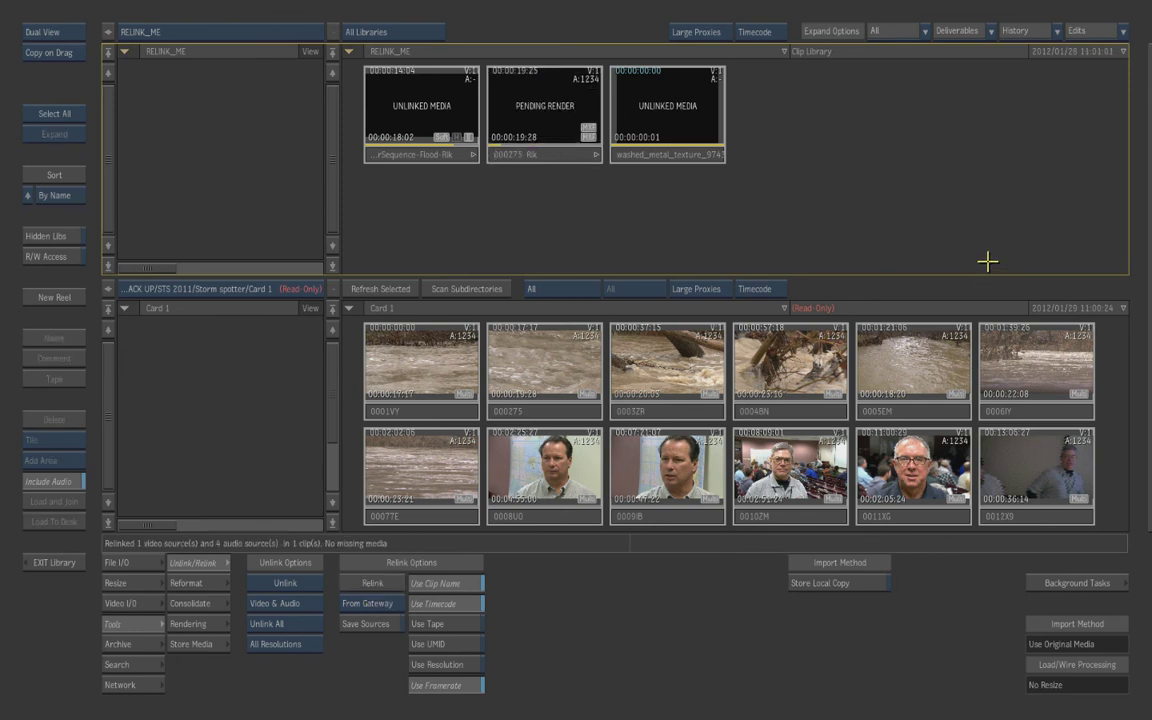
Step: Play 000275-Rlk back to 00:00:22:28, then step to washed_metal_texture_9743 to read its source path
double_click(543, 140)
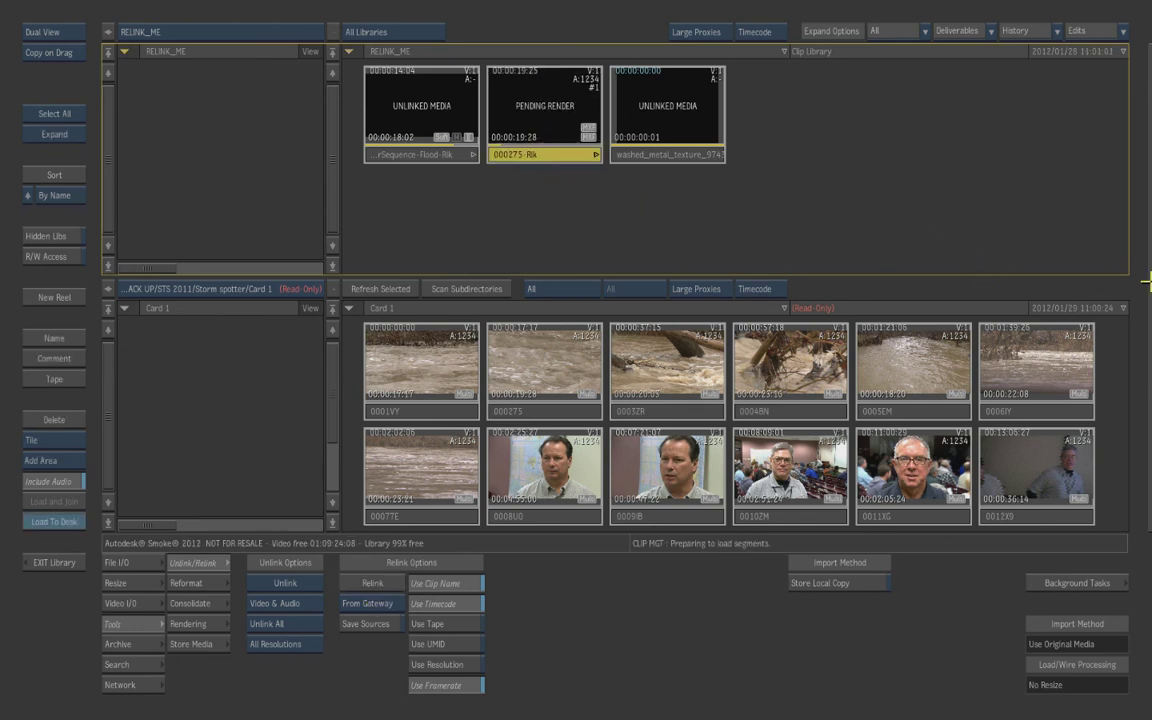
drag(1025, 238, 766, 226)
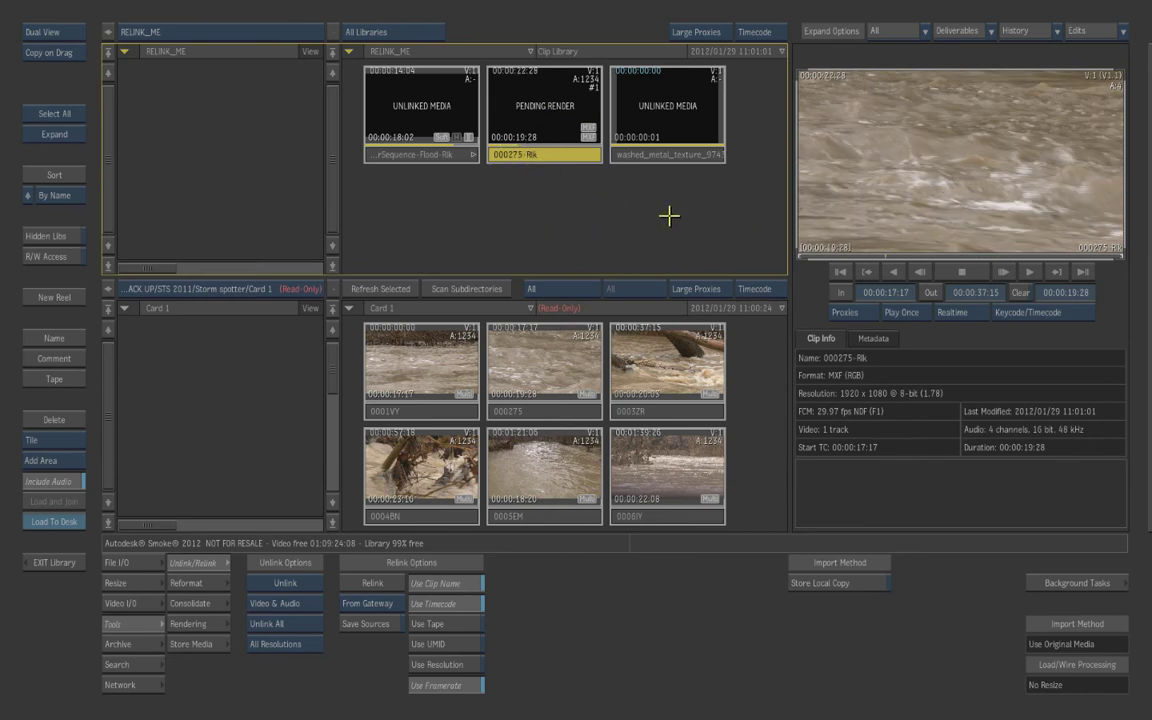
key(Right)
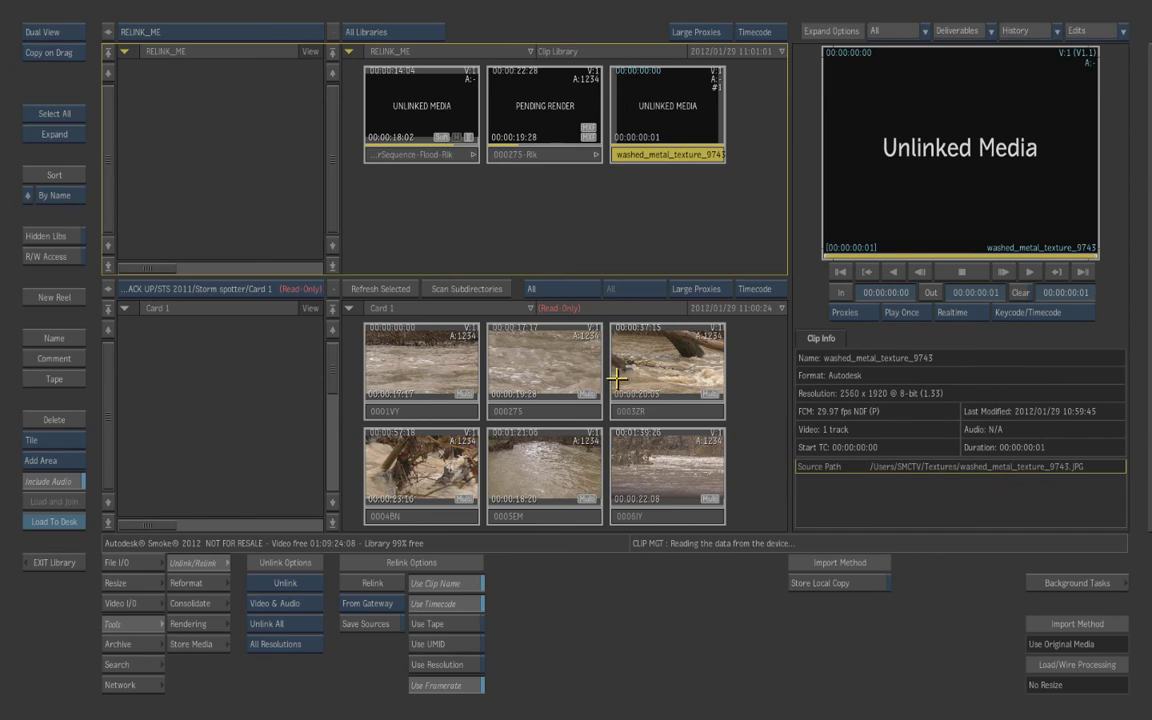
Step: Browse the gateway to Users/SMCTV/Textures and switch the lower library to that Textures folder
click(213, 286)
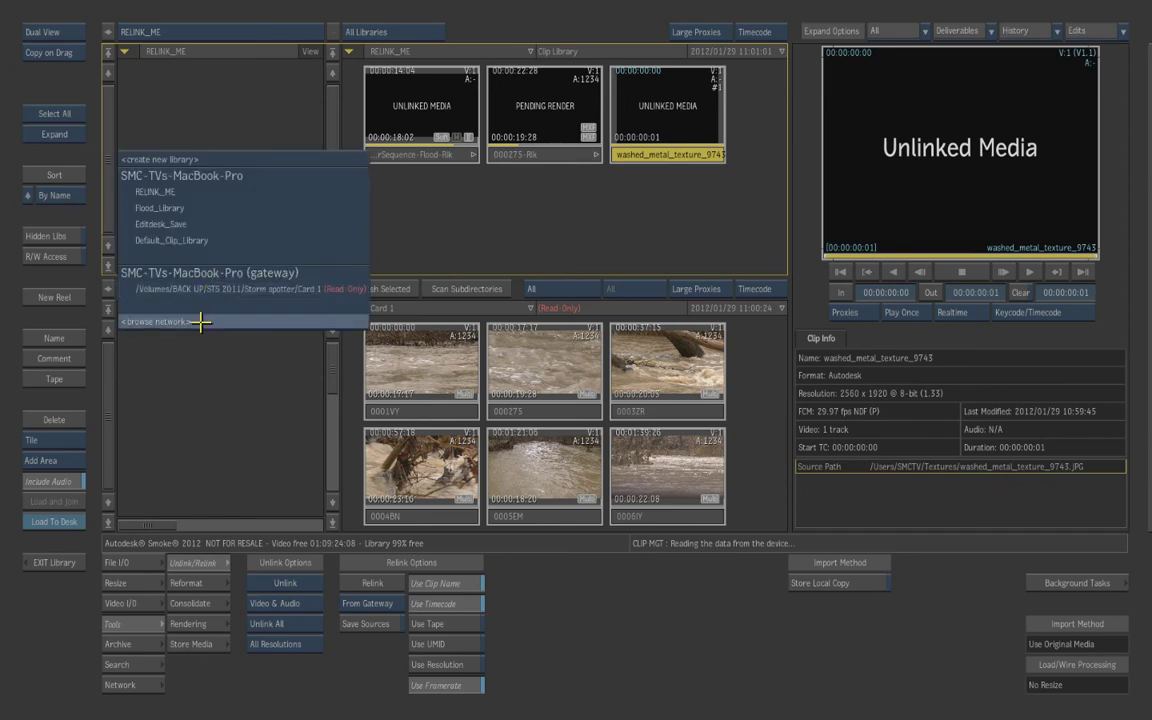
click(198, 321)
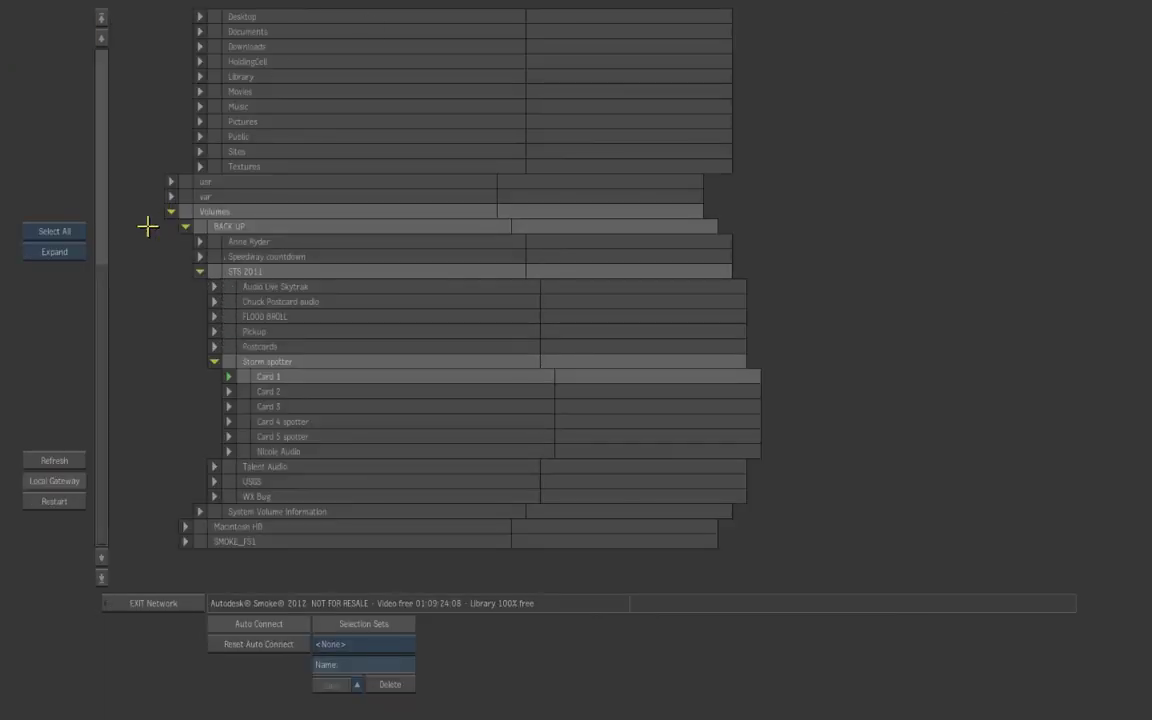
drag(101, 287, 121, 180)
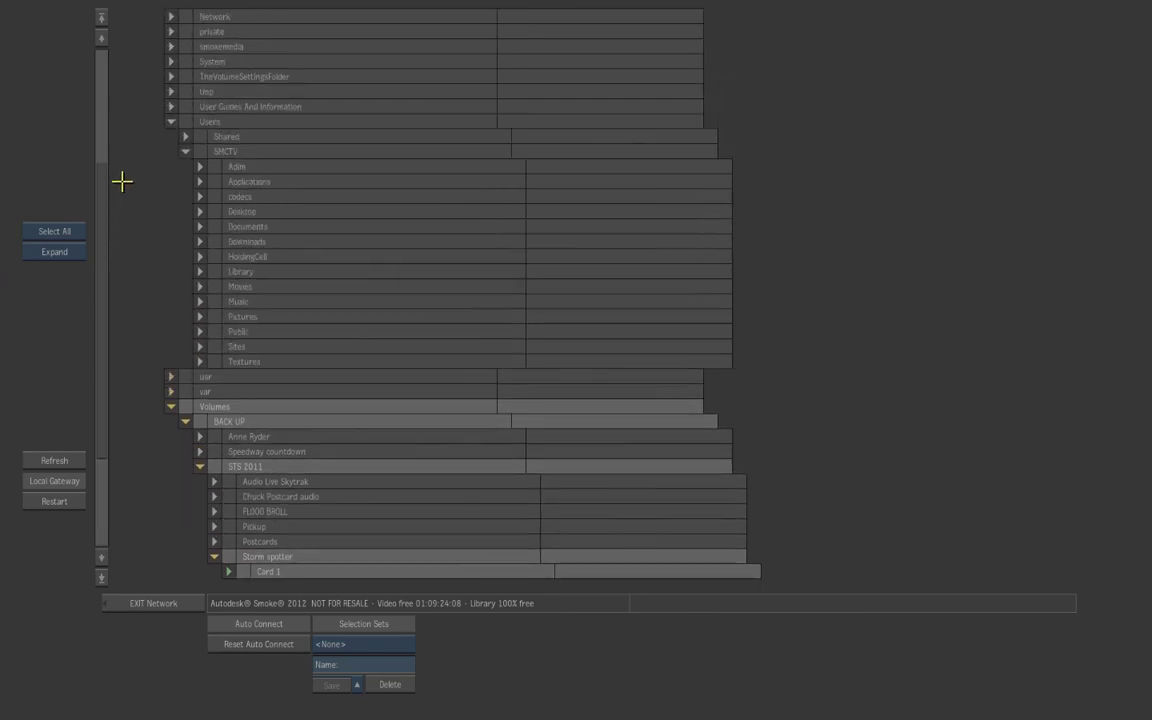
click(240, 360)
click(150, 602)
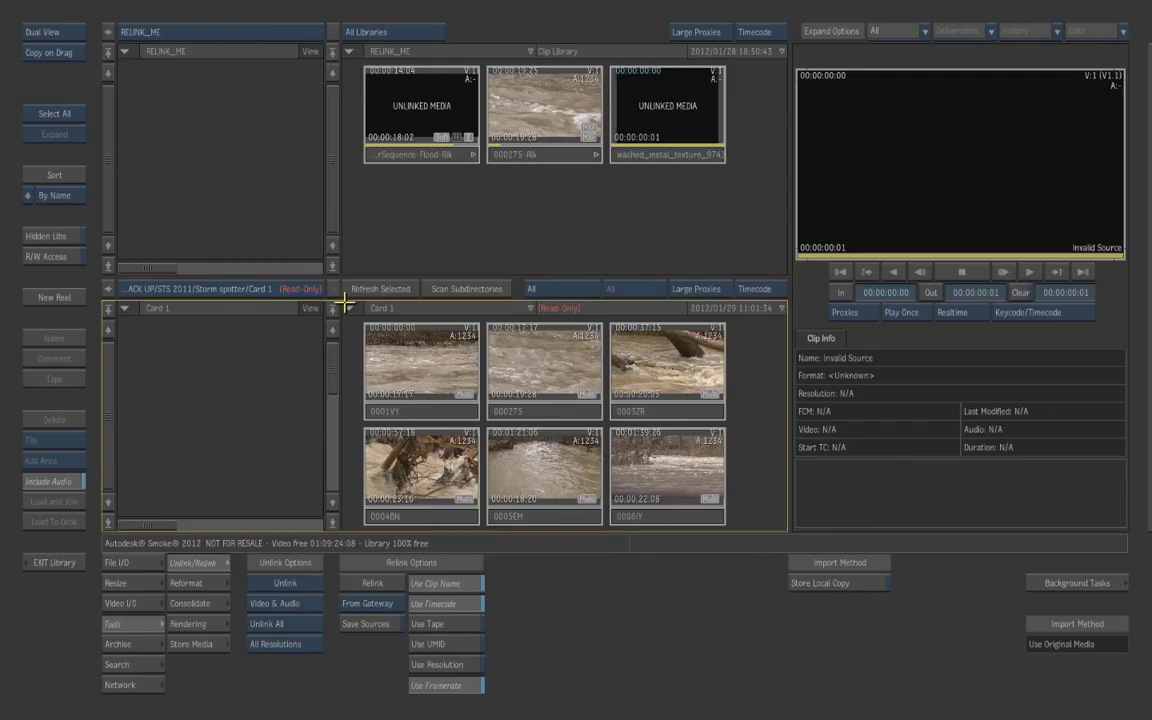
click(301, 288)
click(301, 288)
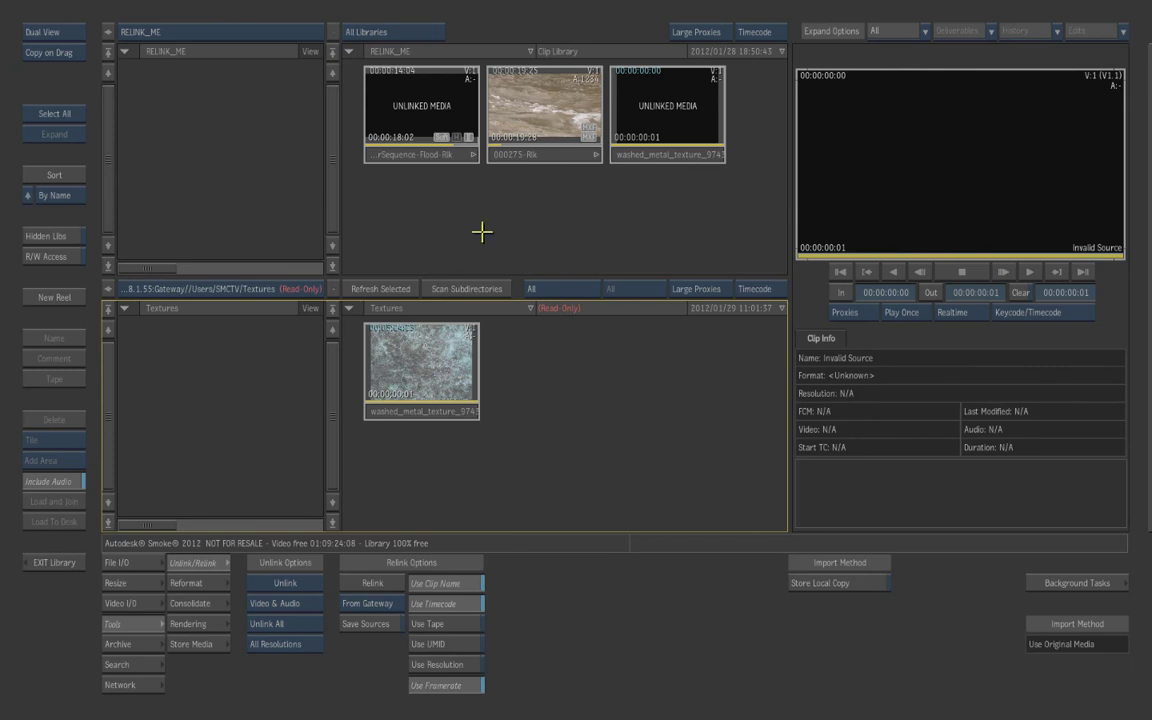
Step: Copy the washed_metal_texture_9743 clip from Textures into RELINK_ME and load it with 000275-Rlk onto the desk
click(405, 398)
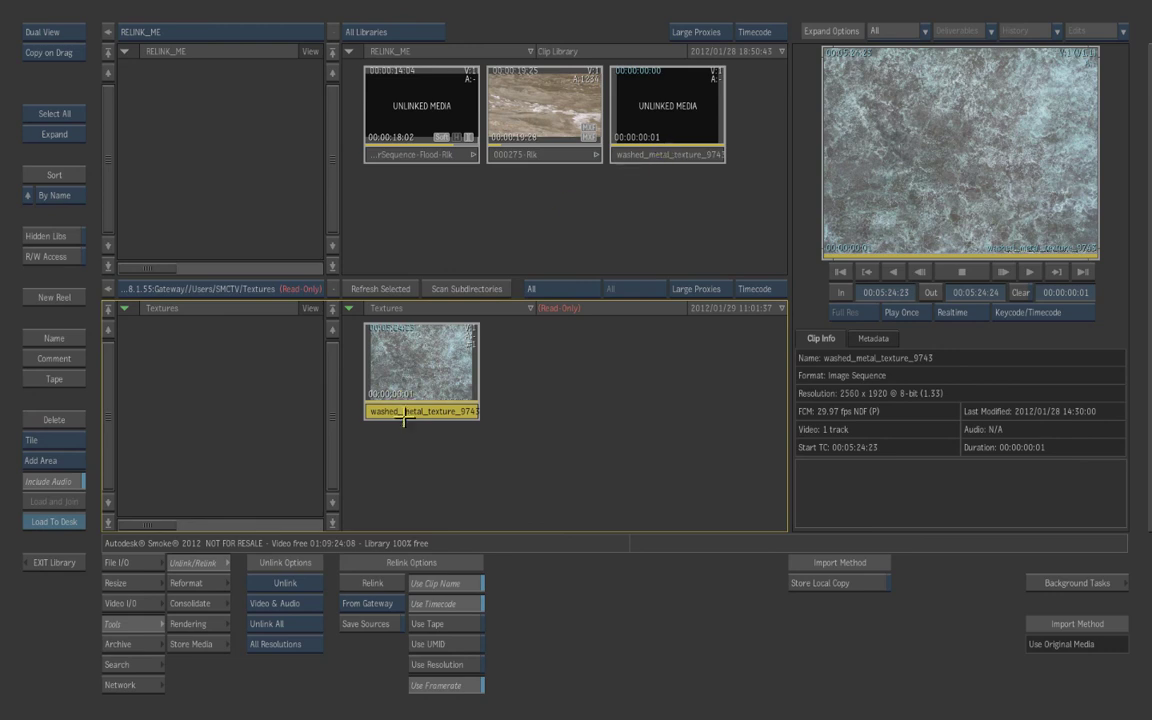
drag(405, 418, 386, 213)
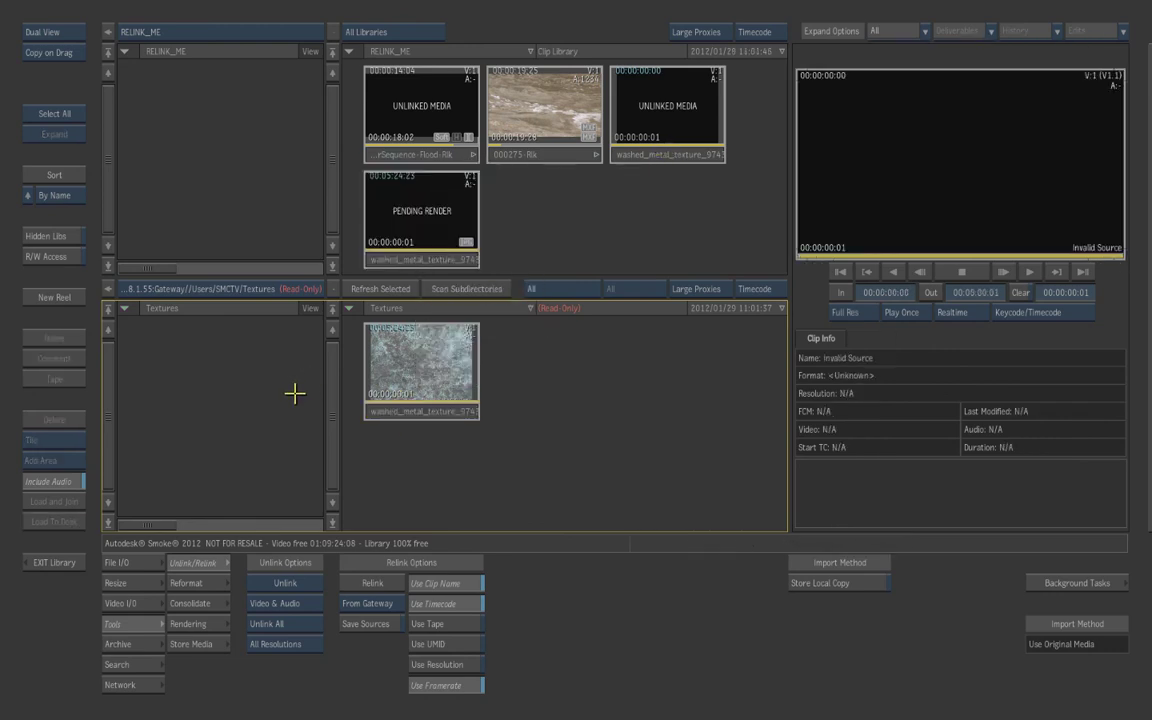
click(424, 255)
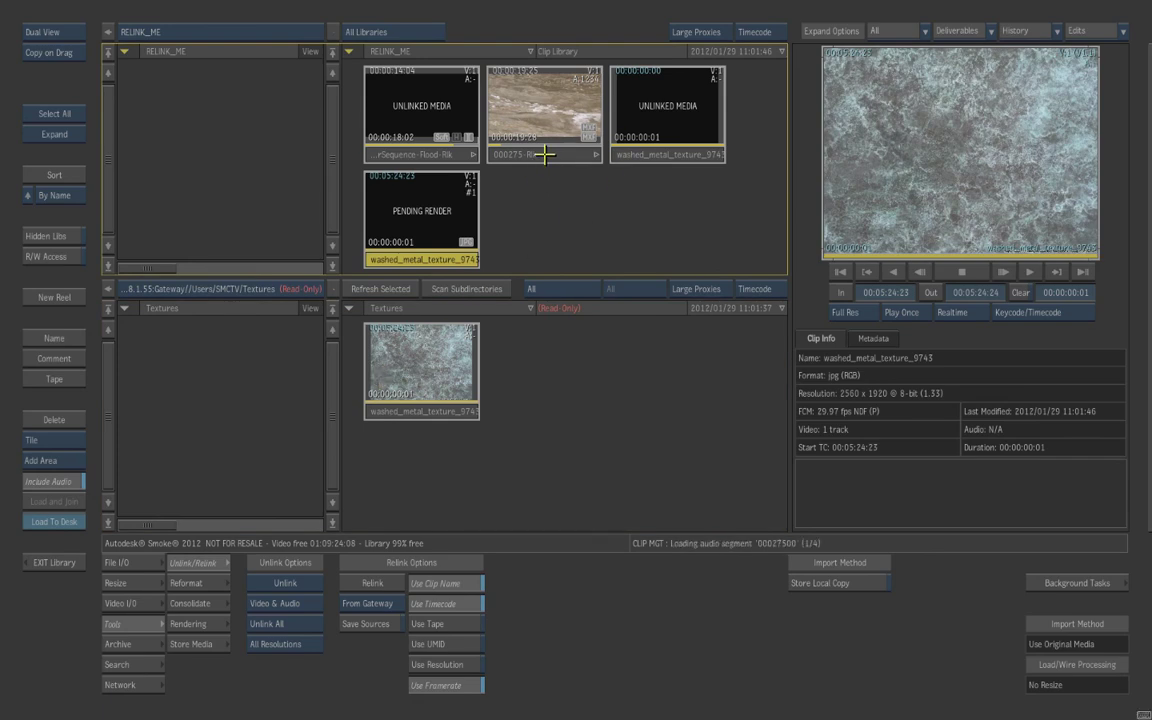
shift+click(493, 140)
shift+click(539, 160)
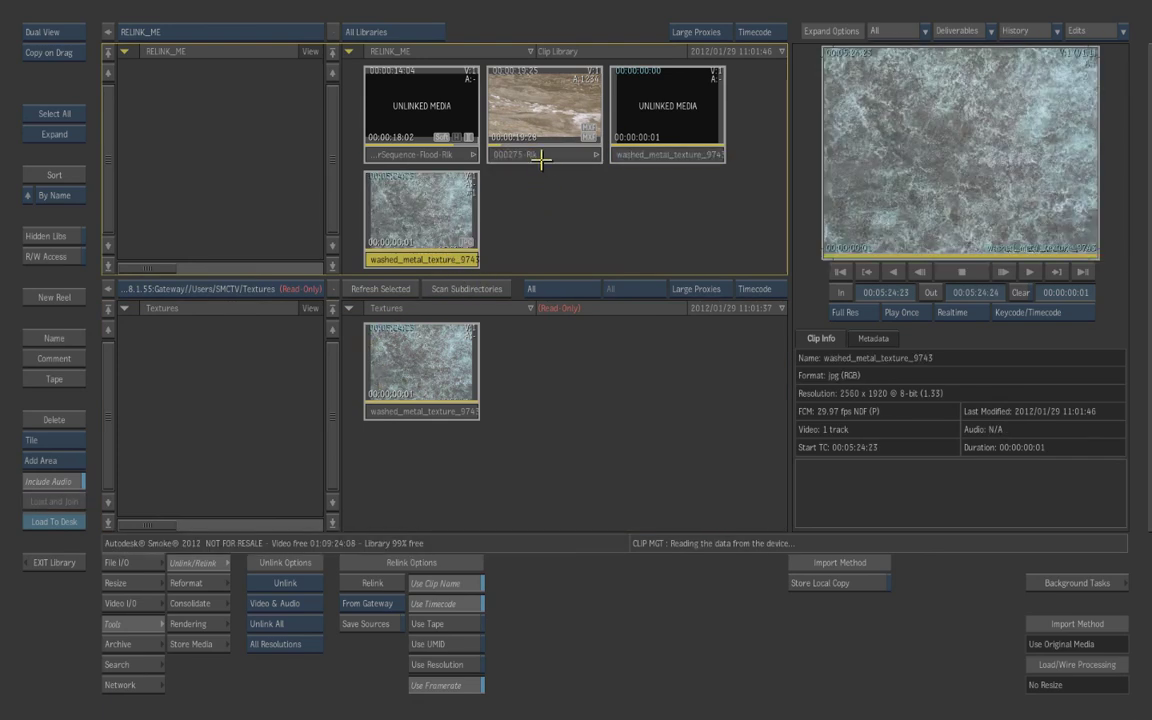
shift+click(539, 158)
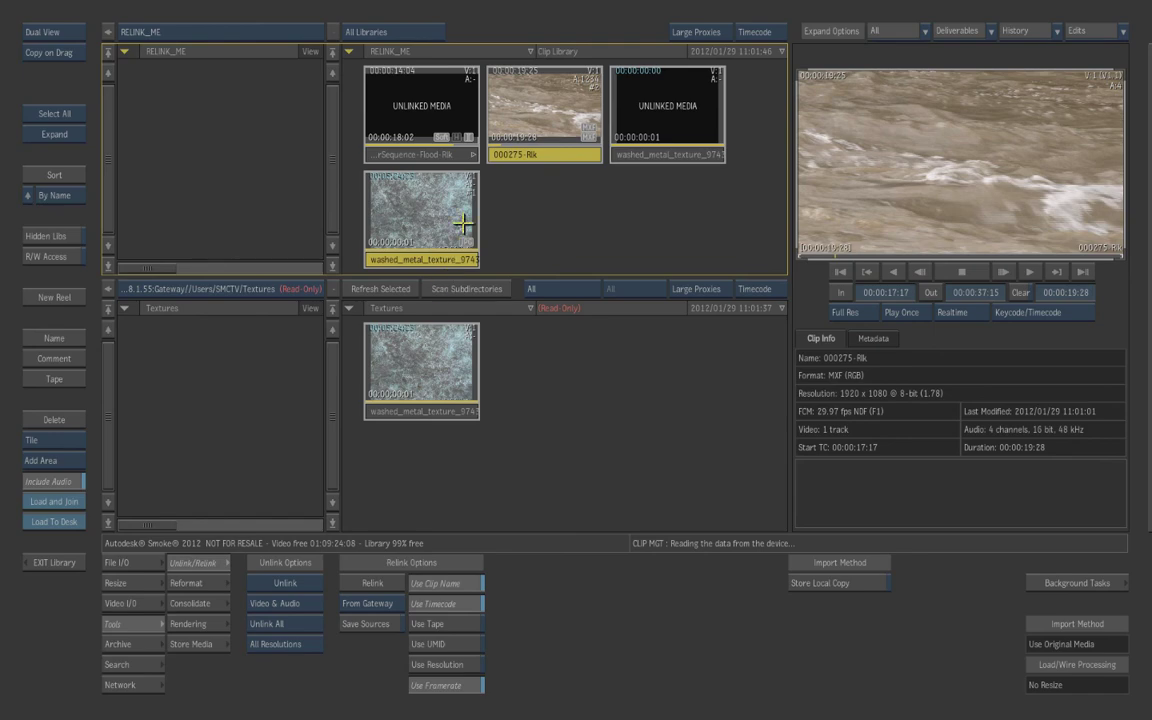
click(60, 522)
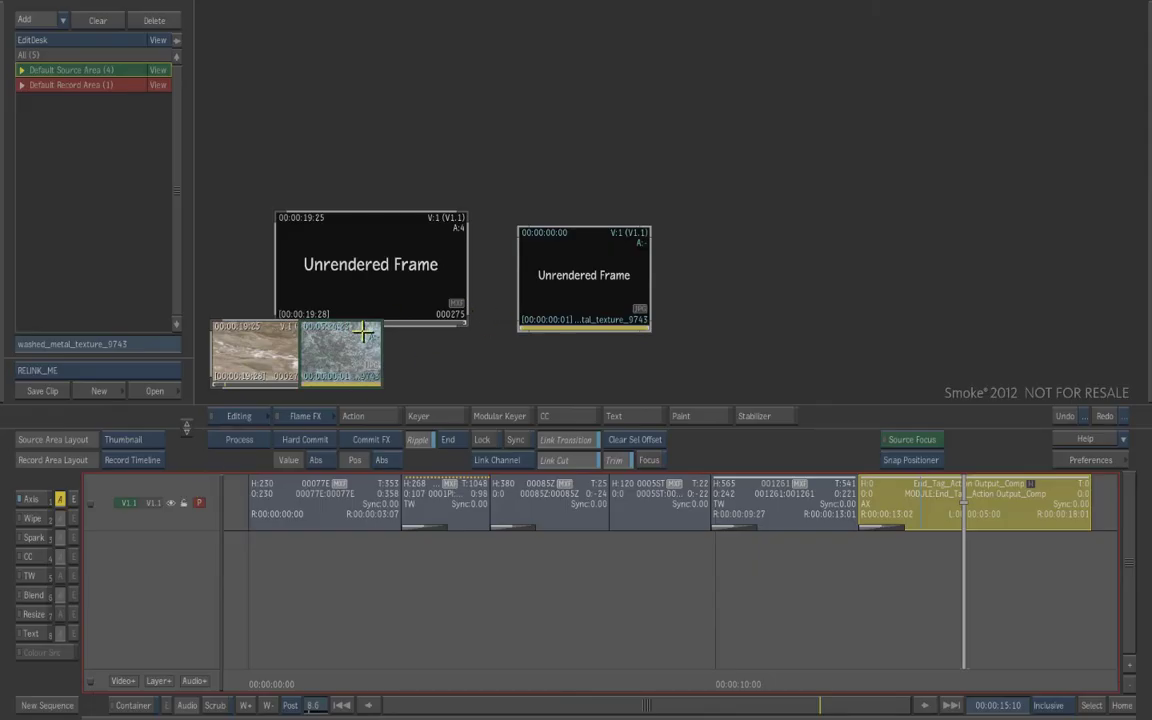
Step: Move and enlarge the 000275 and washed-metal texture desk clips, then switch to Record Focus
drag(265, 340, 674, 309)
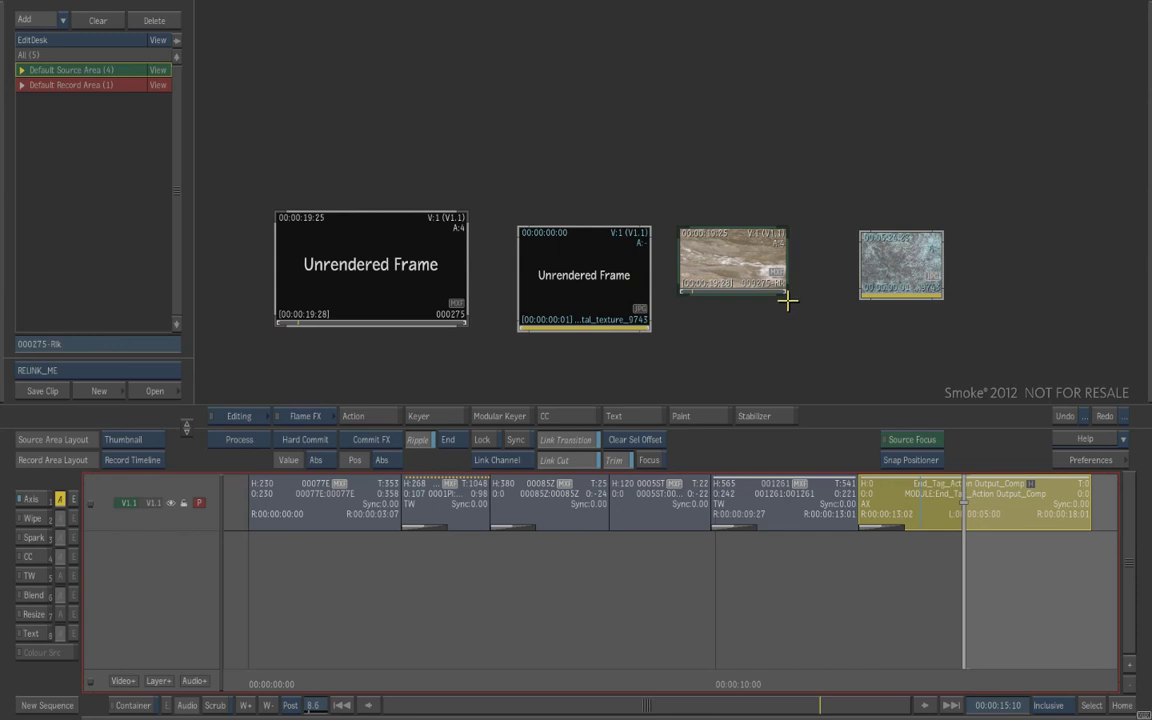
drag(785, 296, 823, 334)
drag(943, 307, 980, 337)
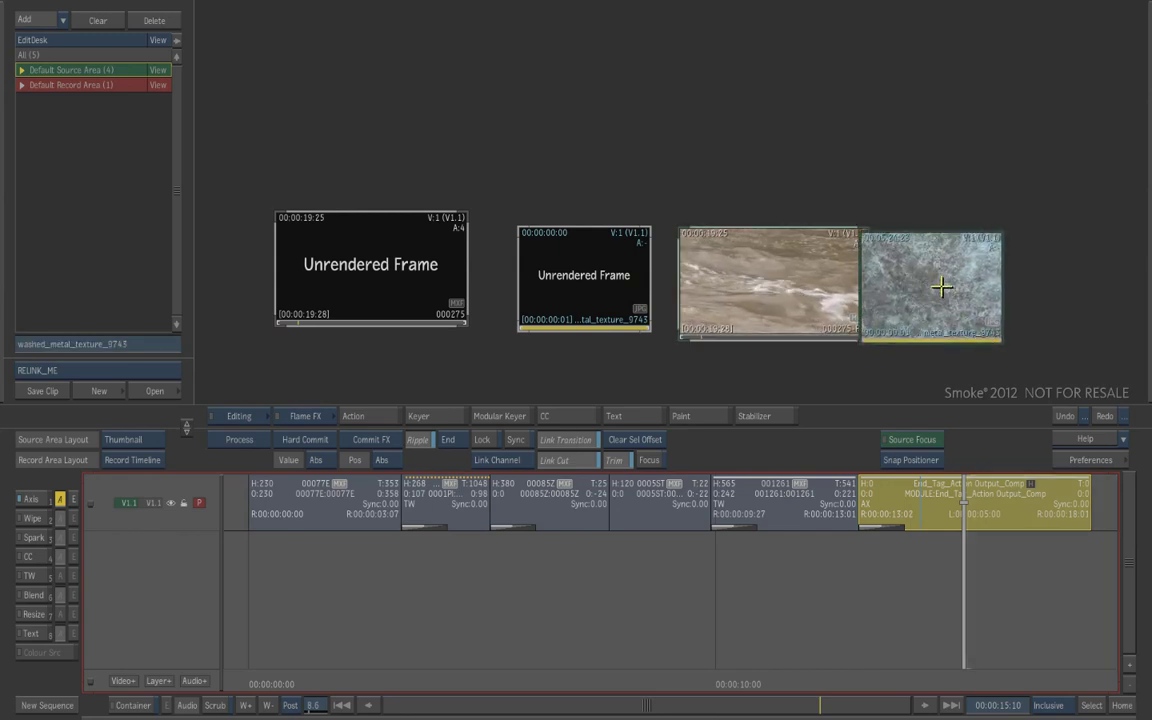
drag(936, 278, 967, 278)
click(740, 585)
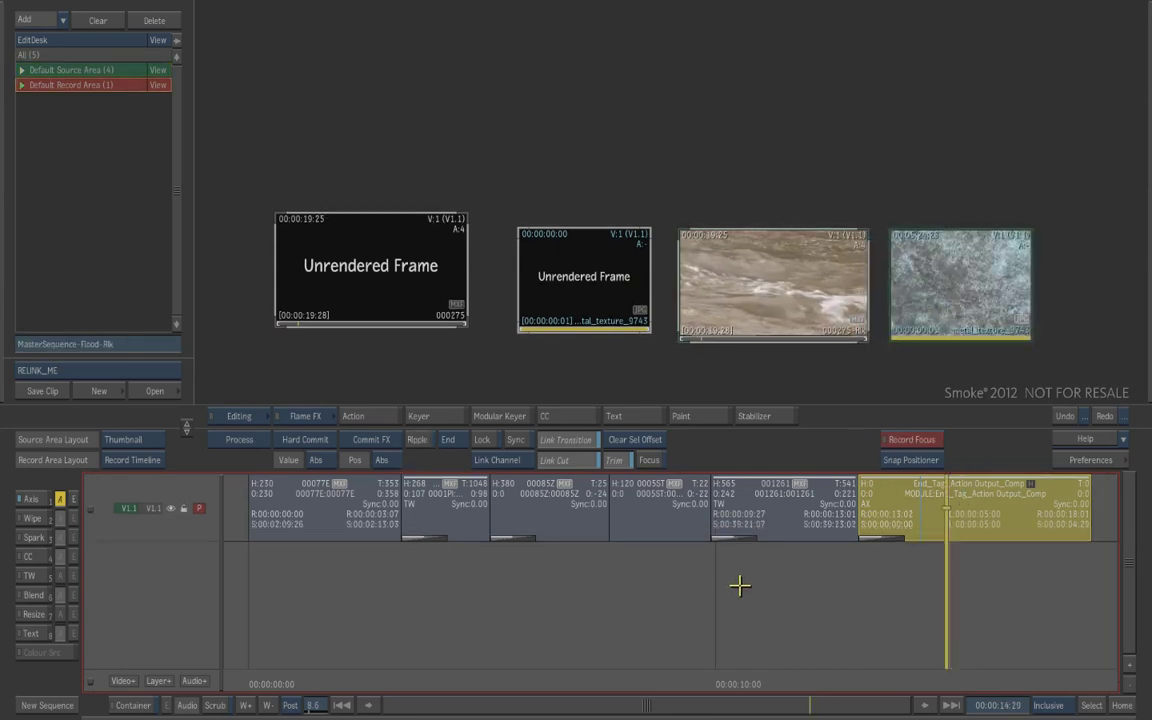
click(134, 459)
Step: Show the End_Tag history schematic and relink its texture nodes to the new washed-metal texture clip
click(156, 338)
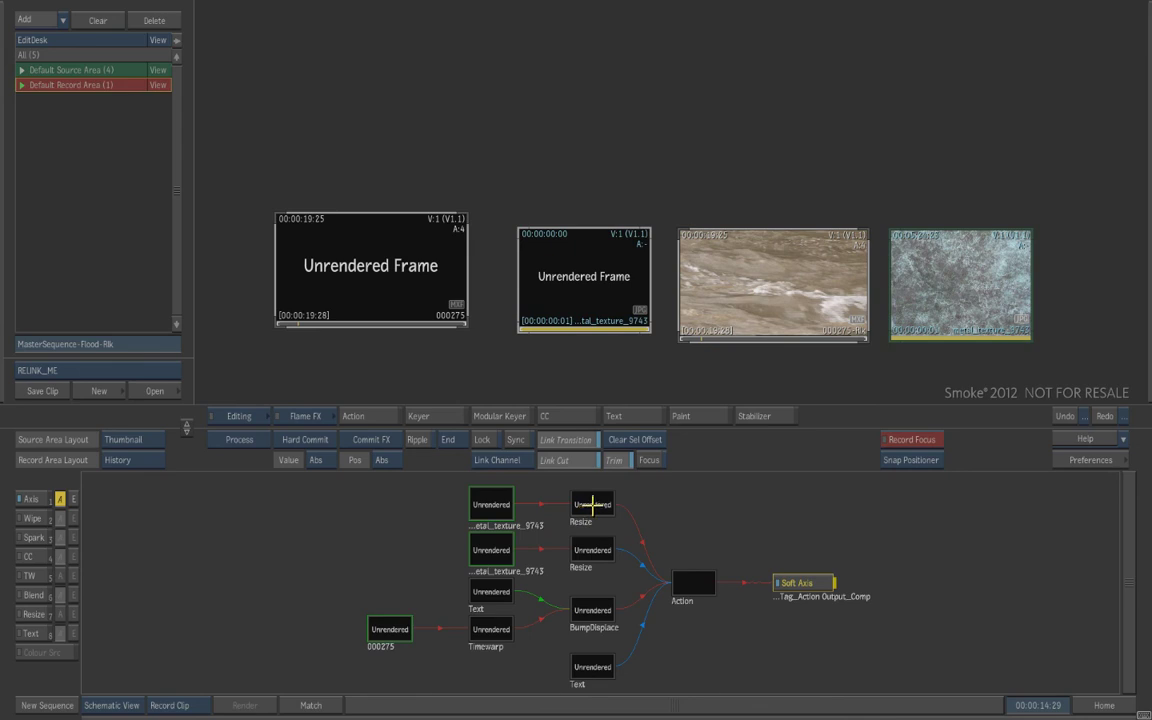
click(590, 504)
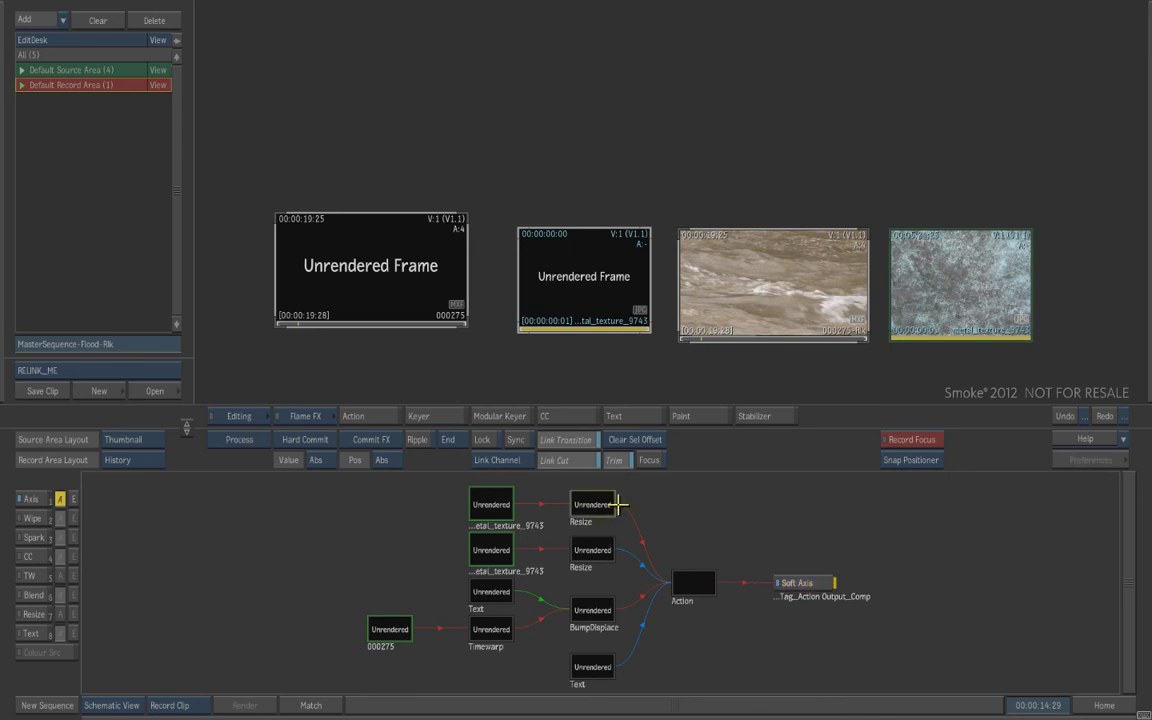
click(893, 263)
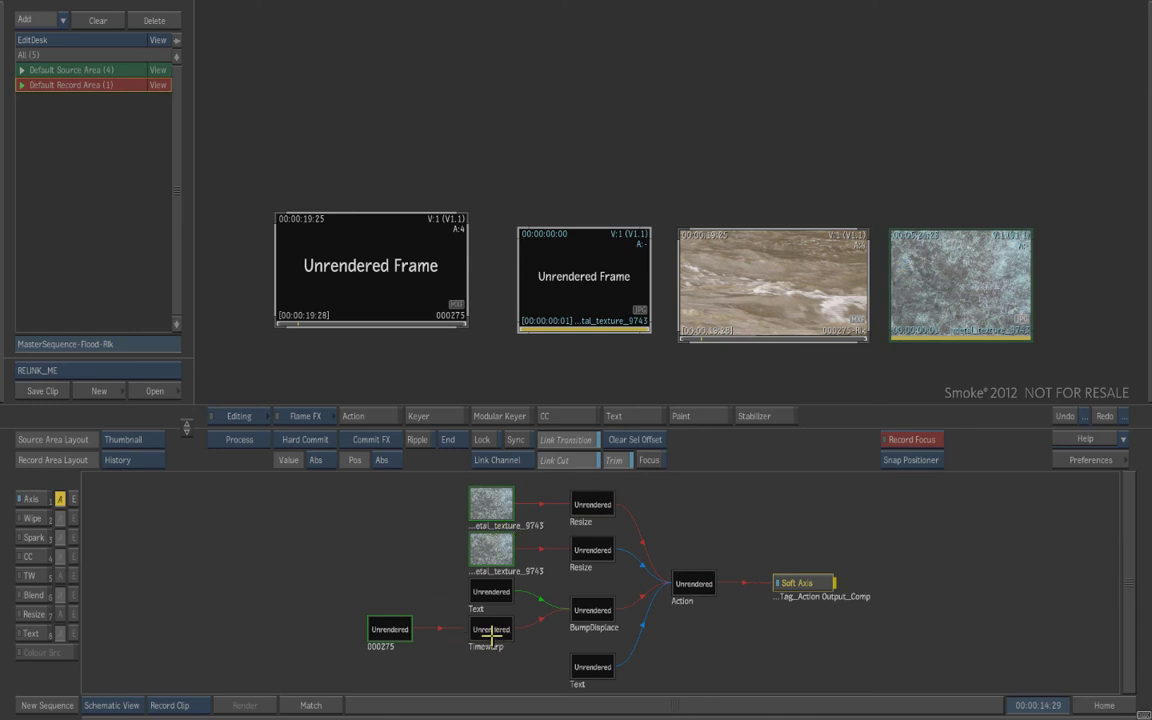
Step: Render the history tree from the Action node, processing all 150 frames
click(490, 628)
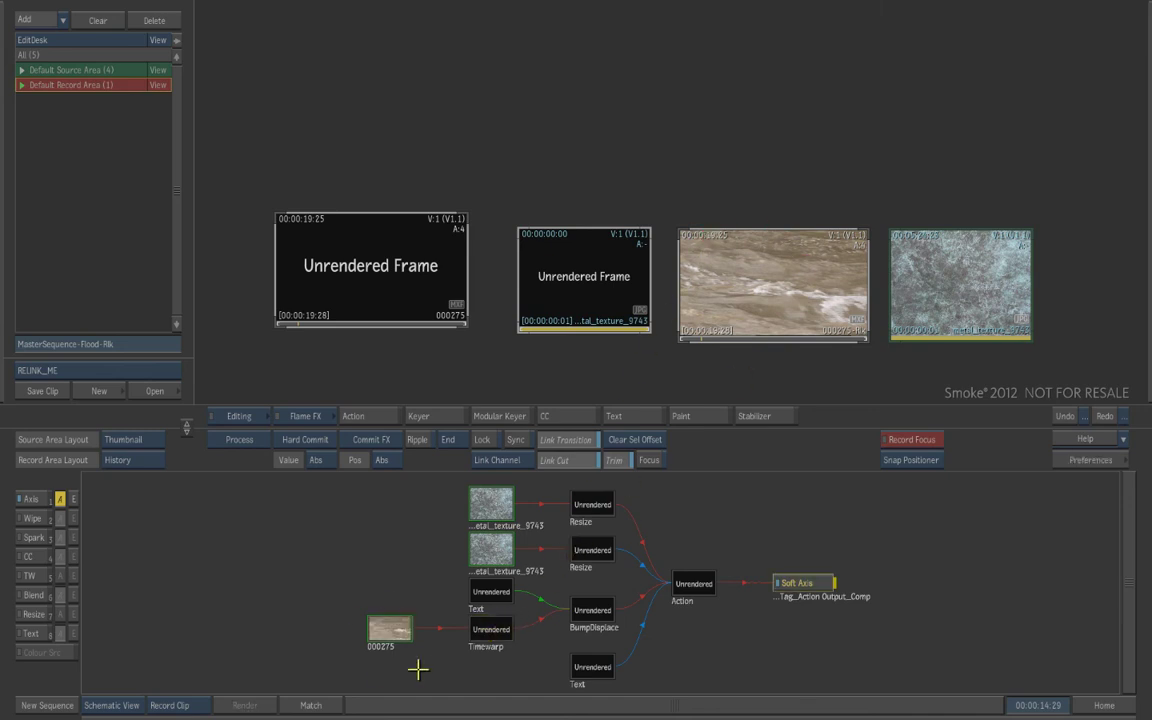
click(690, 586)
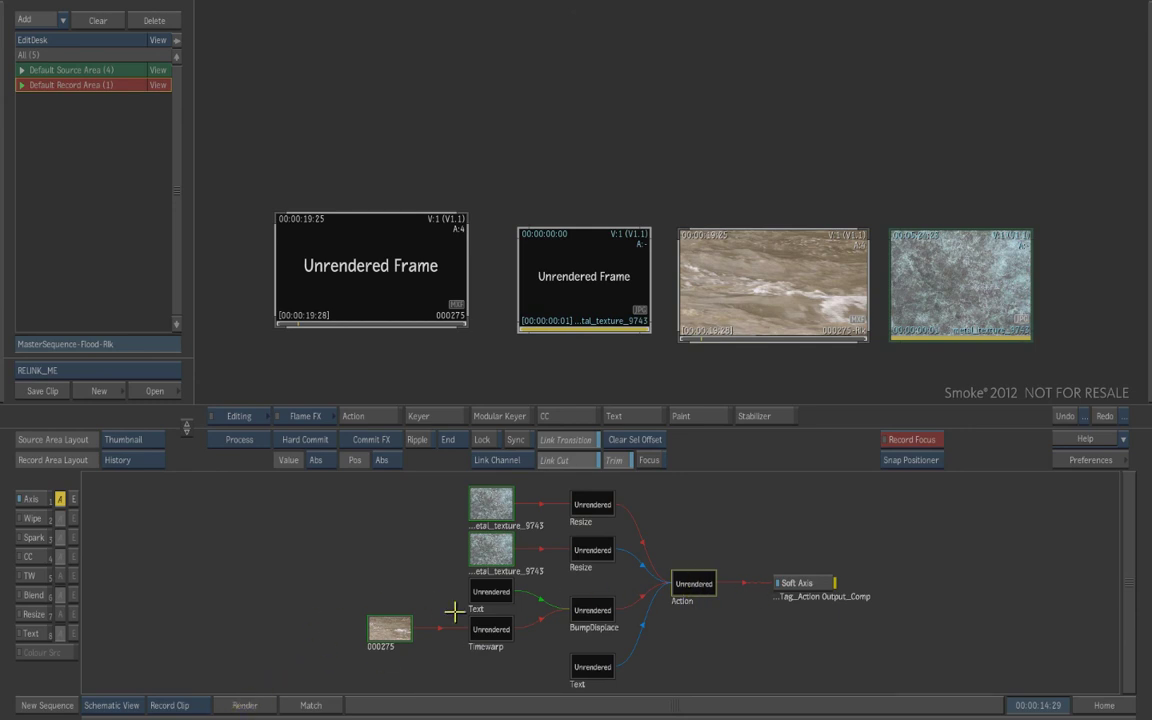
click(243, 706)
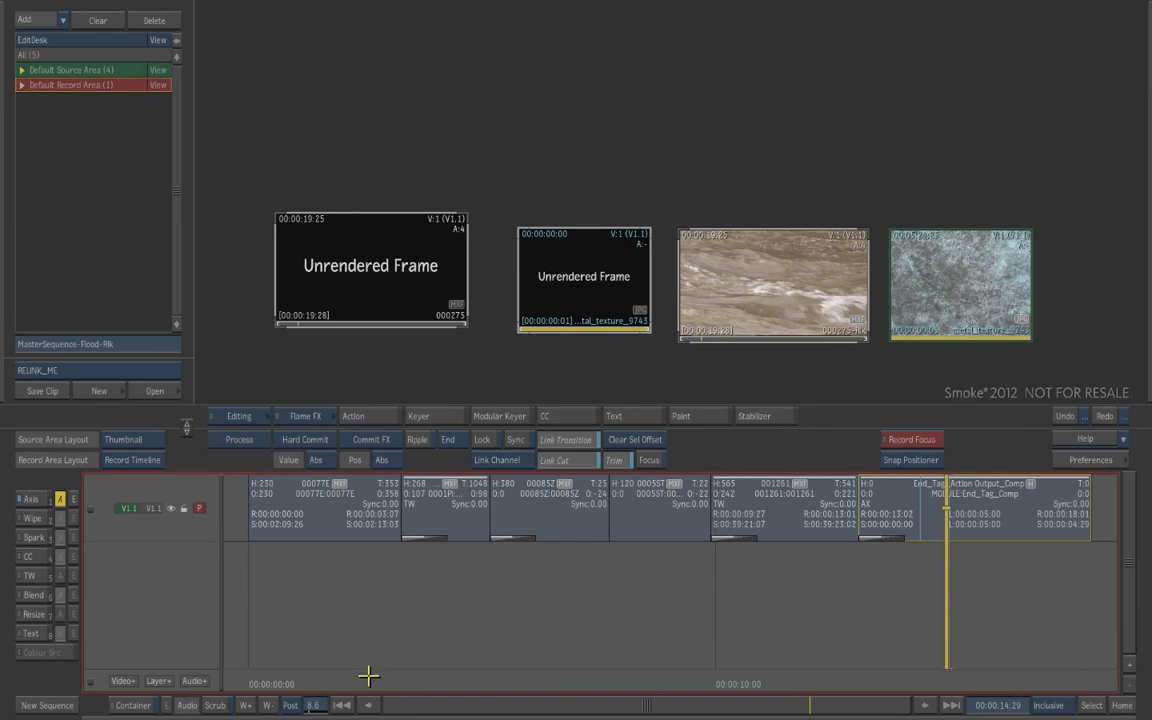
Step: In the Player layout, reprocess all 7 soft effects across the MasterSequence-Flood-Rlk timeline, then return to the start
click(368, 677)
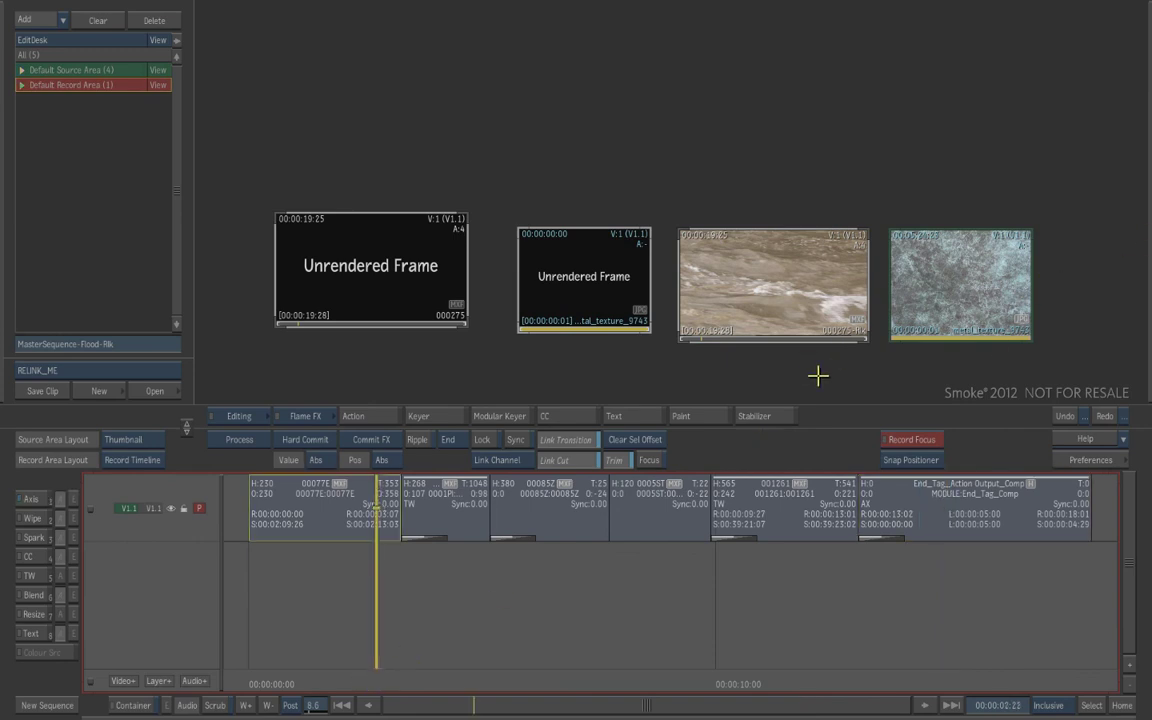
key(grave)
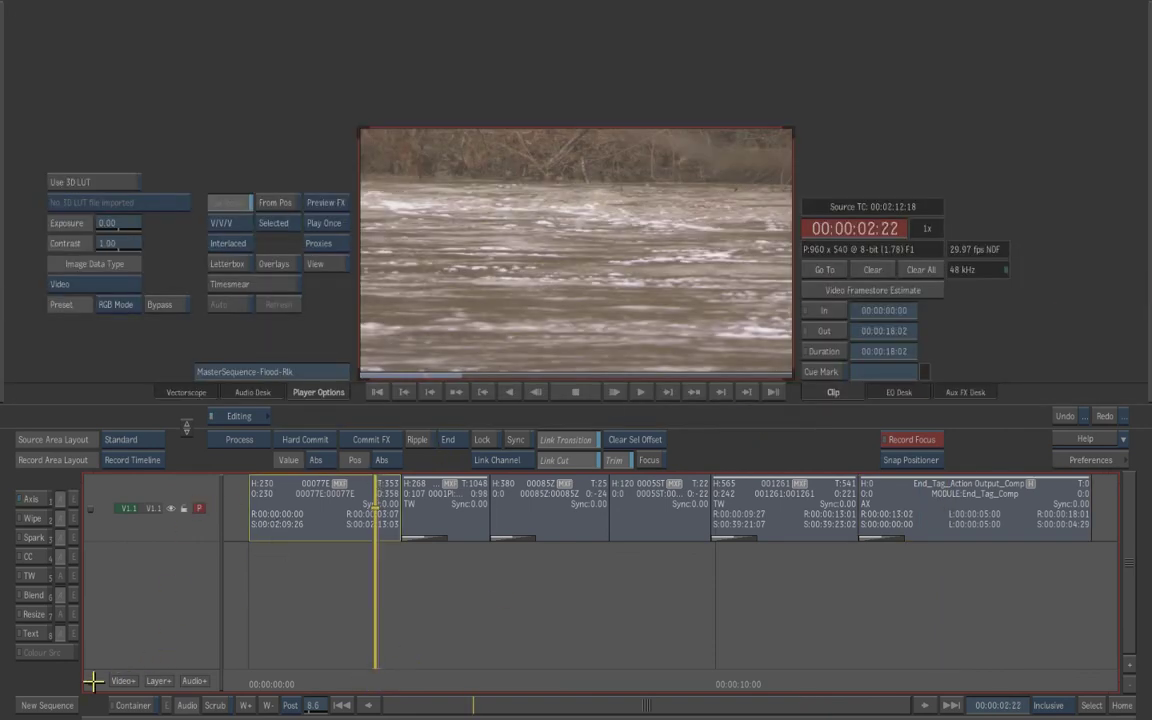
key(ctrl+a)
click(230, 445)
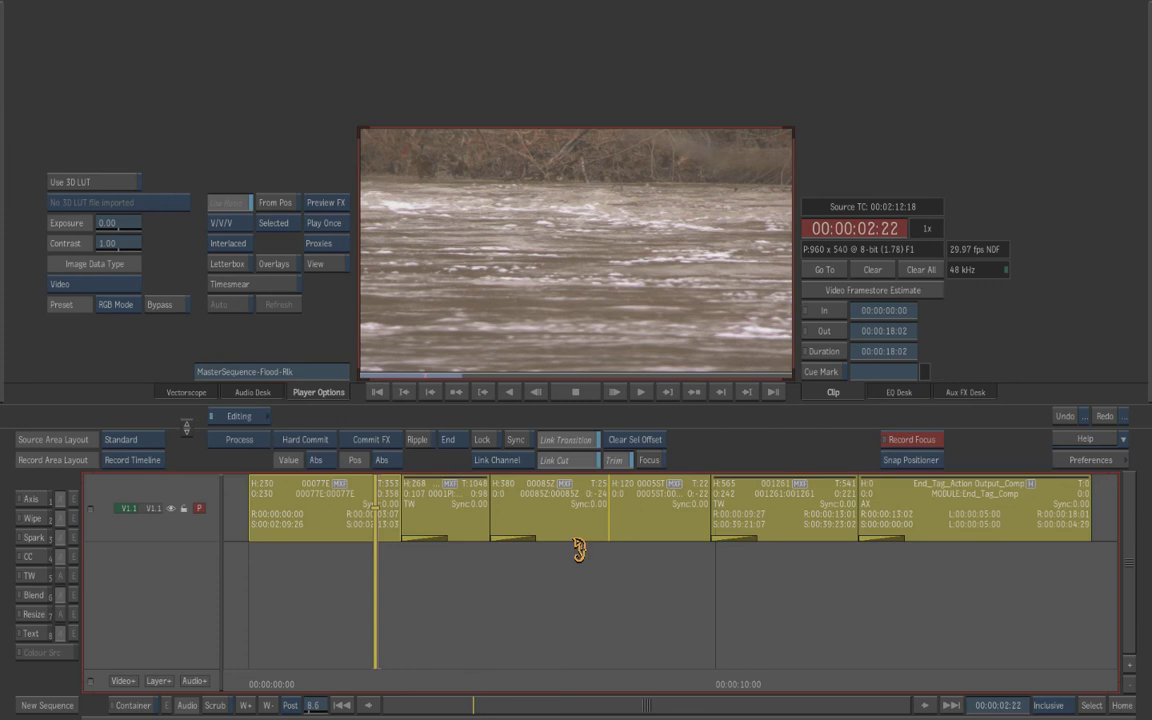
key(Home)
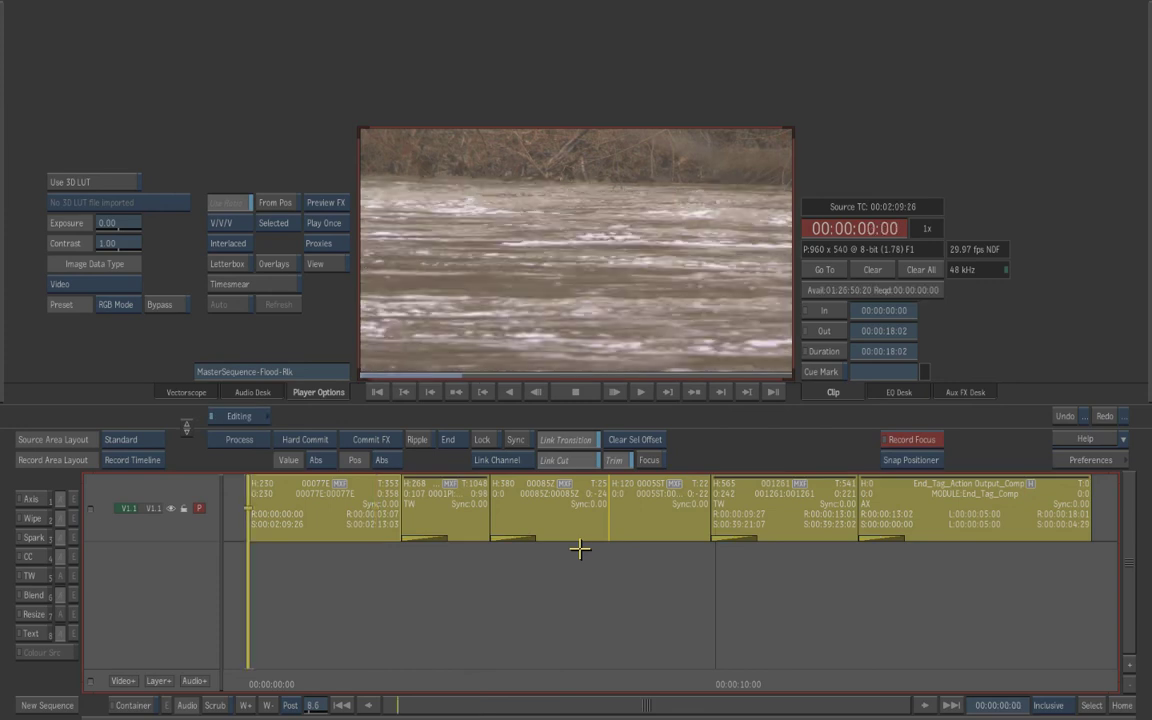